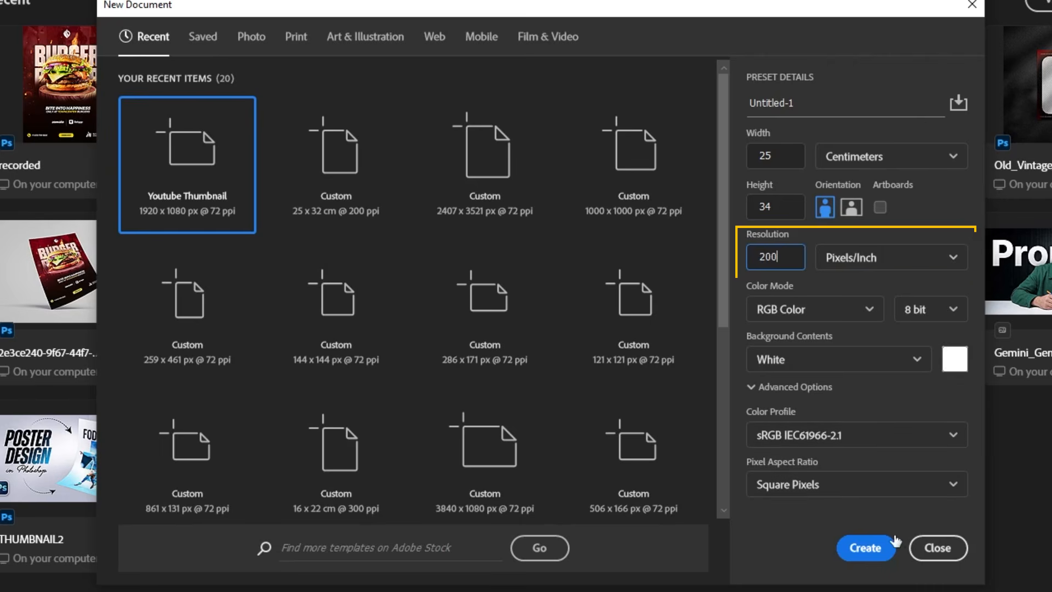
# Step: Create the 25 × 34 cm RGB document at 200 pixels/inch with a white background
pyautogui.click(865, 547)
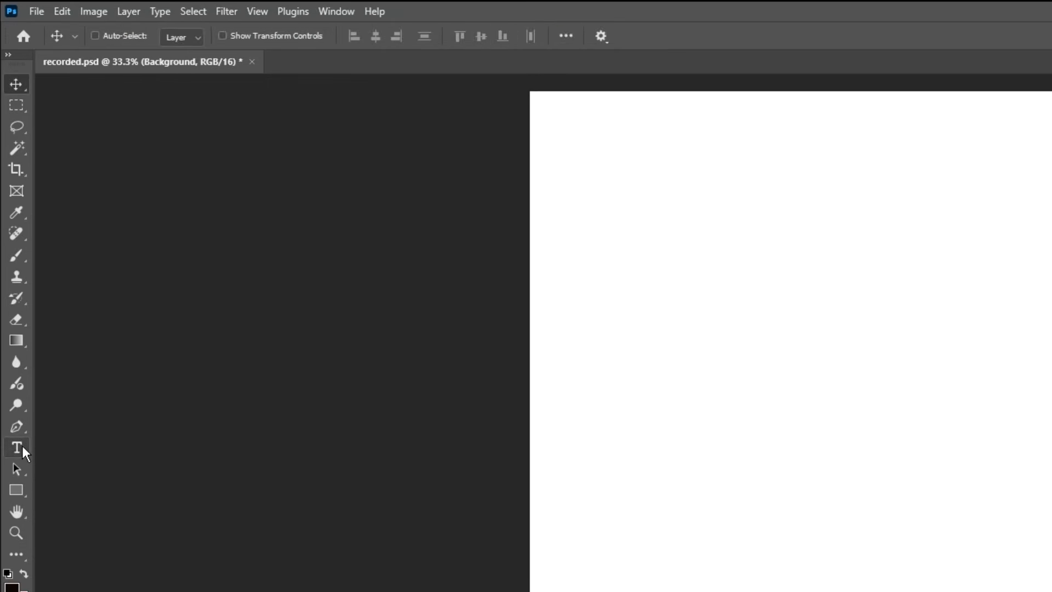
# Step: Add the two-line text BURGER BURGER in Dharma Gothic E ExBold at 75 pt and move it further into the page
pyautogui.click(11, 297)
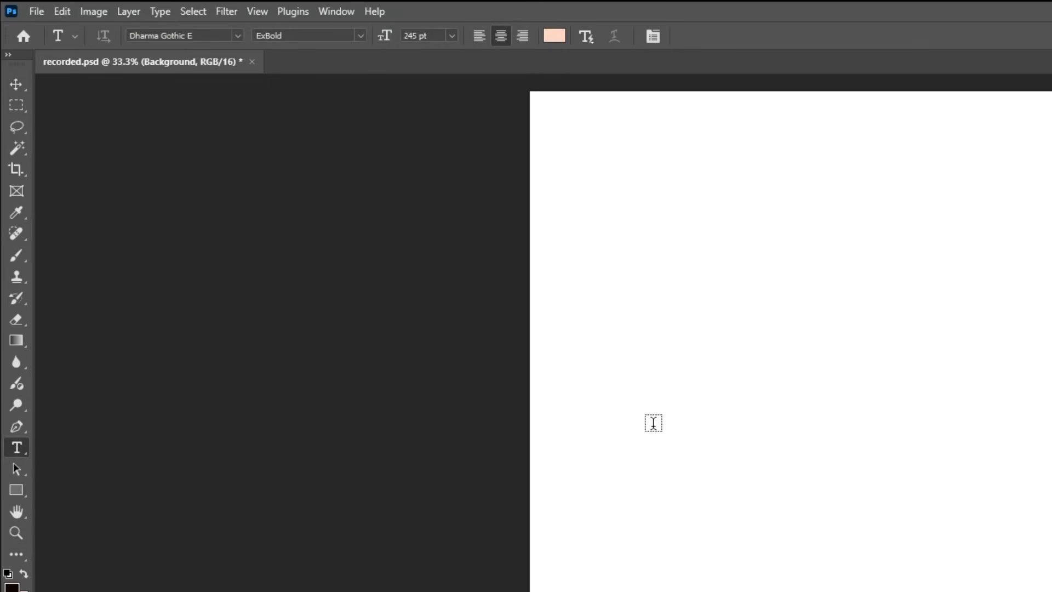
pyautogui.click(652, 36)
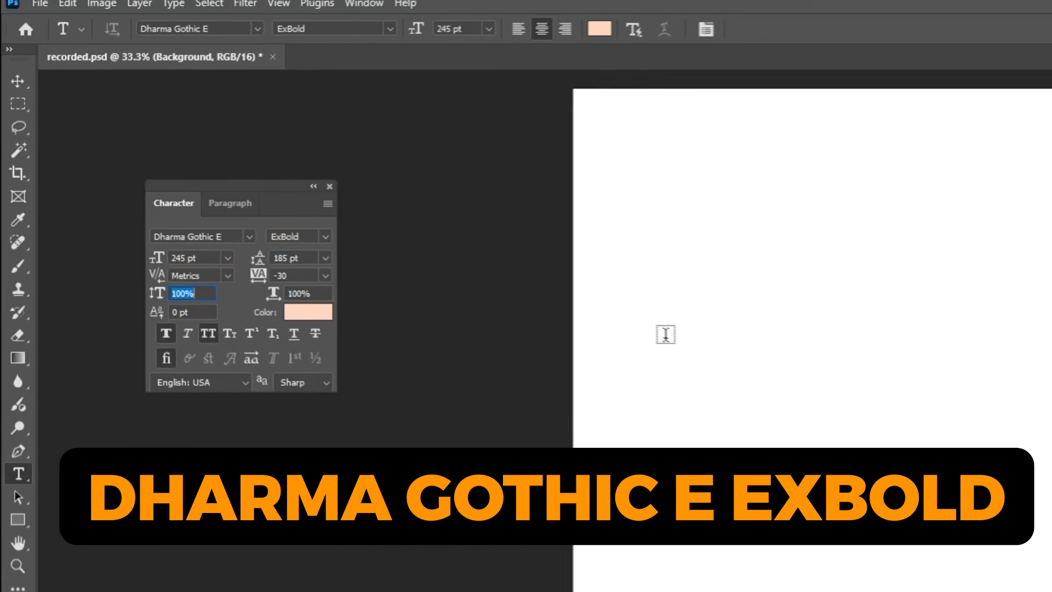
pyautogui.click(668, 342)
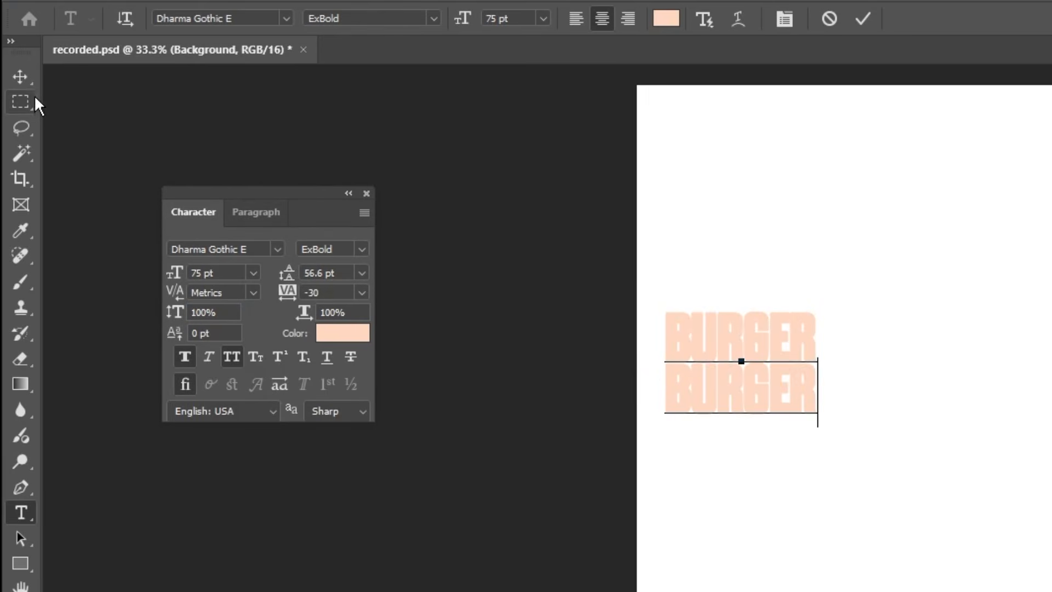
pyautogui.click(21, 77)
pyautogui.moveTo(774, 383); pyautogui.dragTo(909, 441)
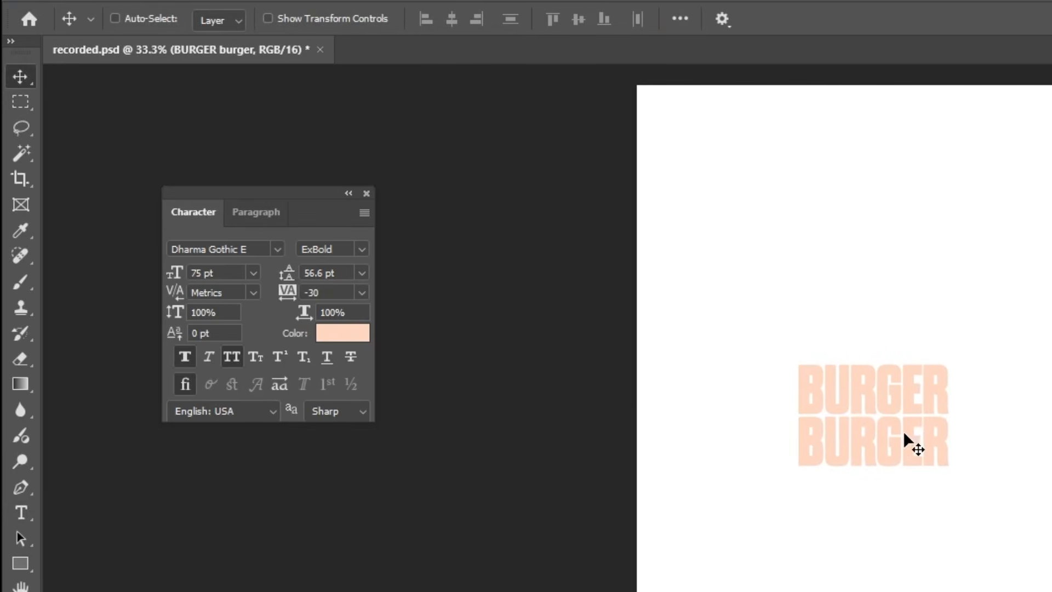
# Step: Set the BURGER text's font size to 245 pt and its leading to 185 pt, and close the character settings
pyautogui.moveTo(311, 197); pyautogui.dragTo(642, 329)
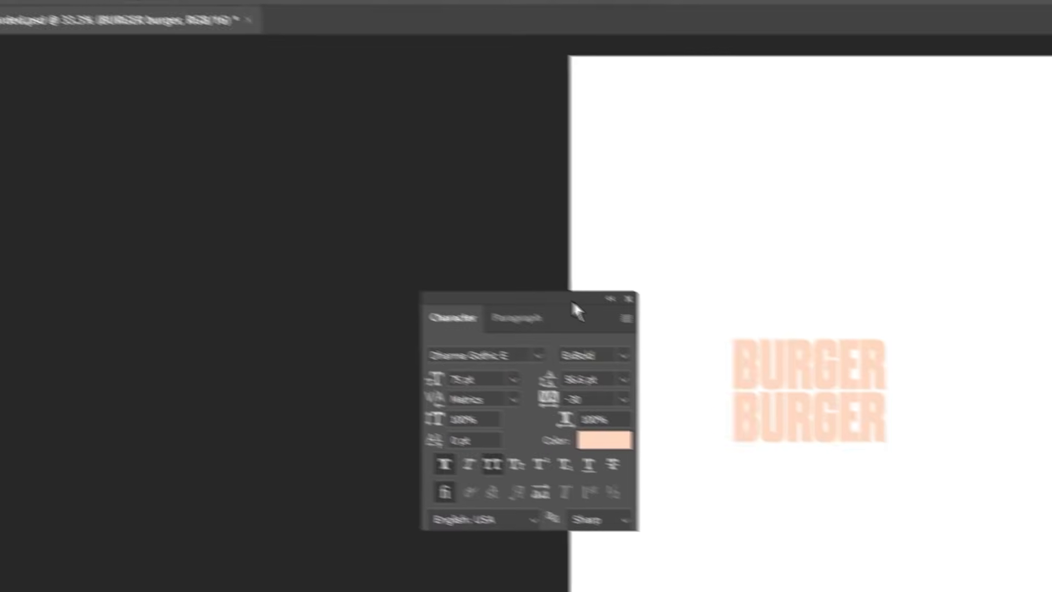
pyautogui.keyDown('ctrl'); pyautogui.click(788, 414); pyautogui.keyUp('ctrl')
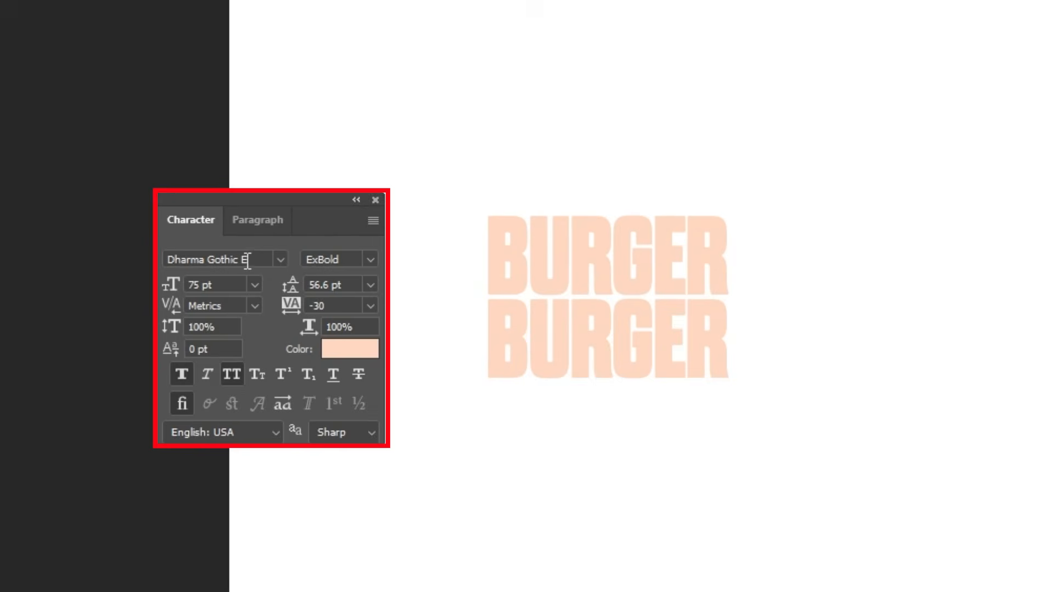
pyautogui.doubleClick(206, 285)
pyautogui.write('2')
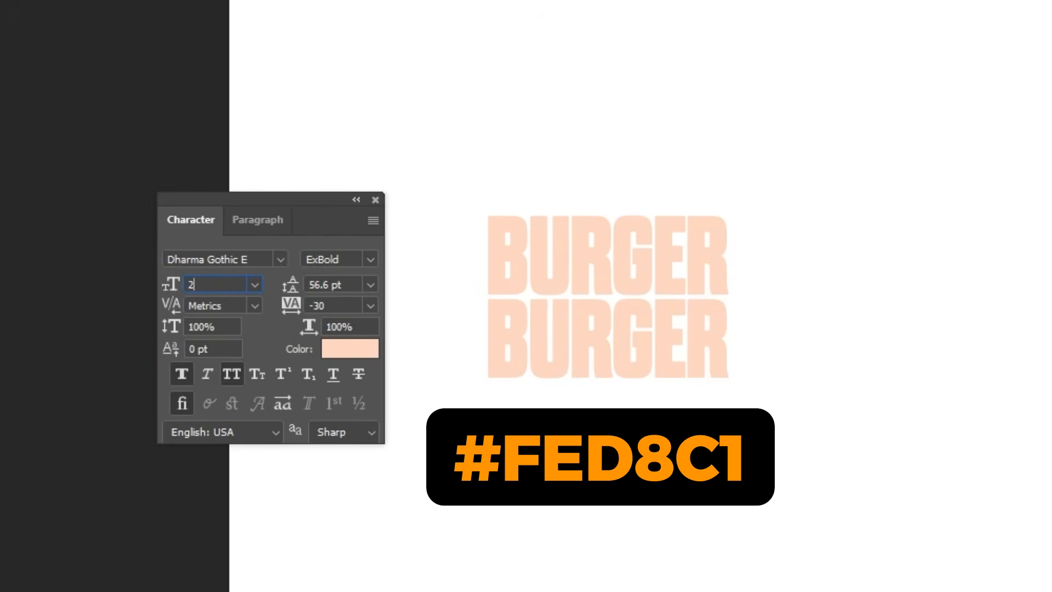
pyautogui.write('45')
pyautogui.press('Tab')
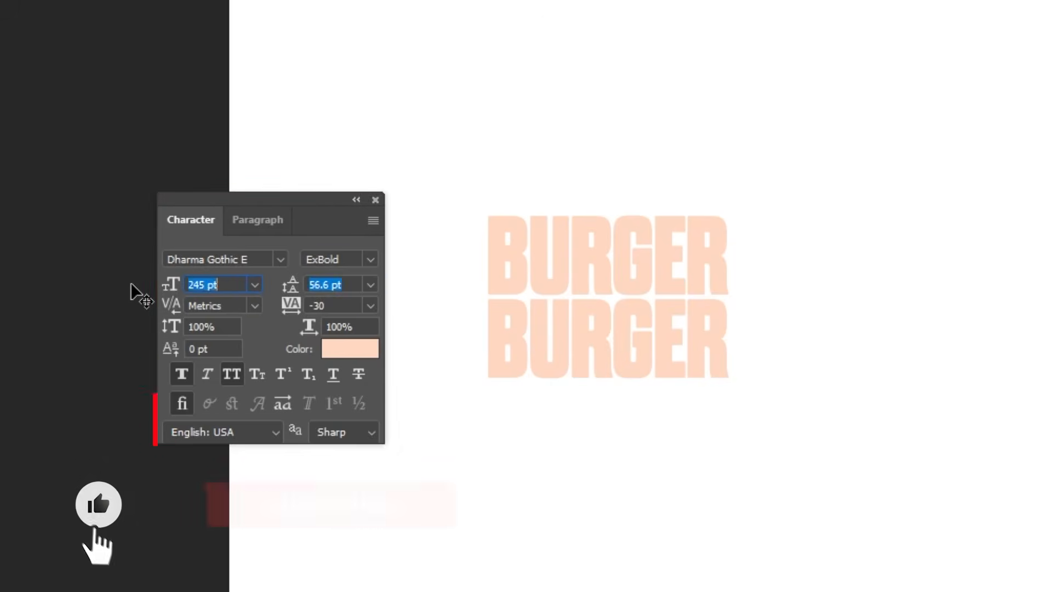
pyautogui.write('185')
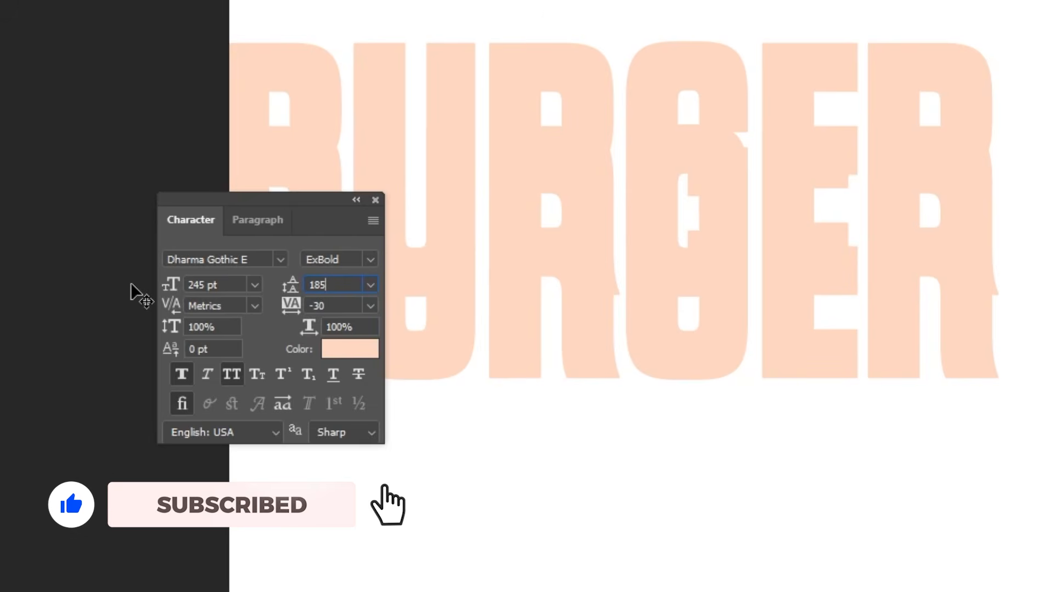
pyautogui.press('Return')
pyautogui.press('Tab')
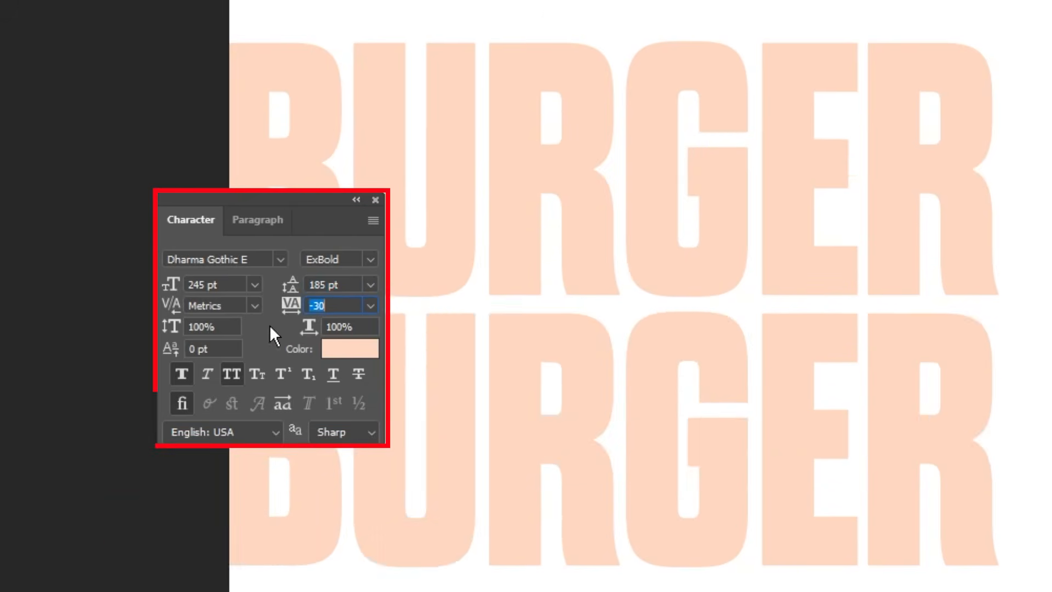
pyautogui.click(332, 307)
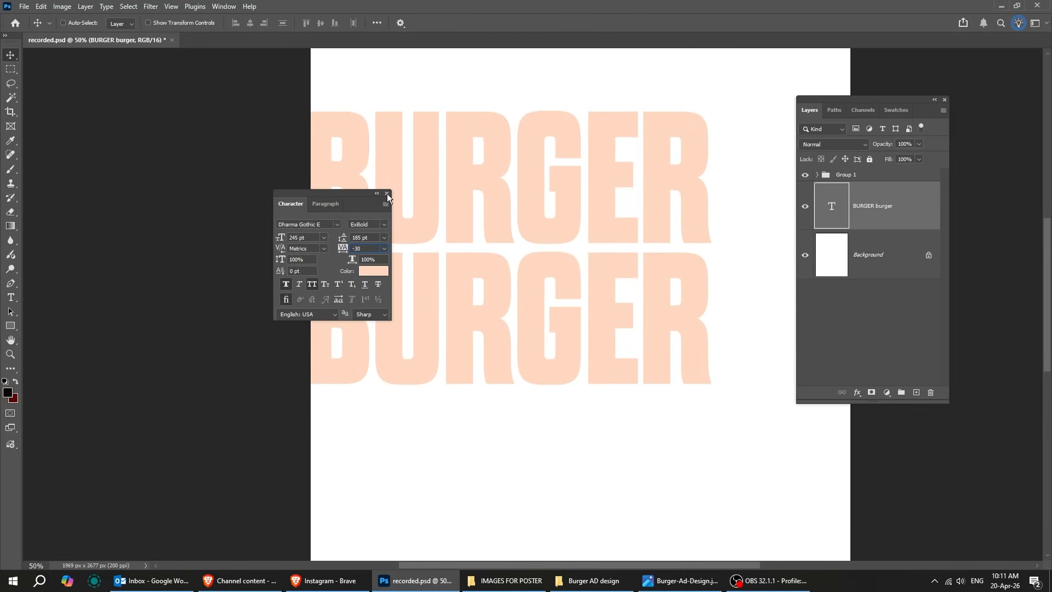
pyautogui.click(388, 194)
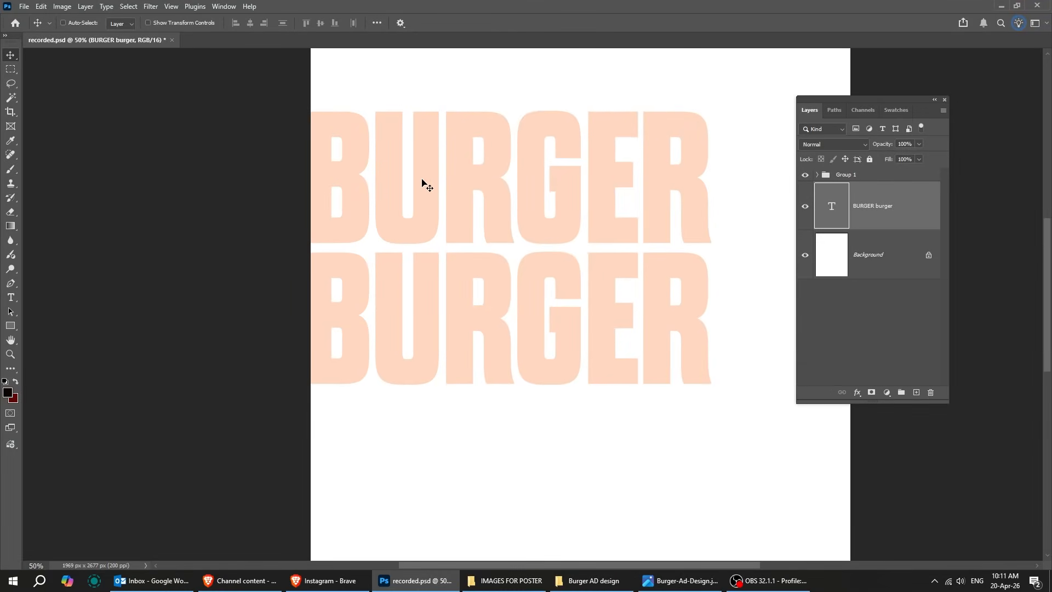
# Step: Move the enlarged BURGER text so both lines lie fully within the page
pyautogui.moveTo(422, 182); pyautogui.dragTo(469, 192)
pyautogui.press('t')
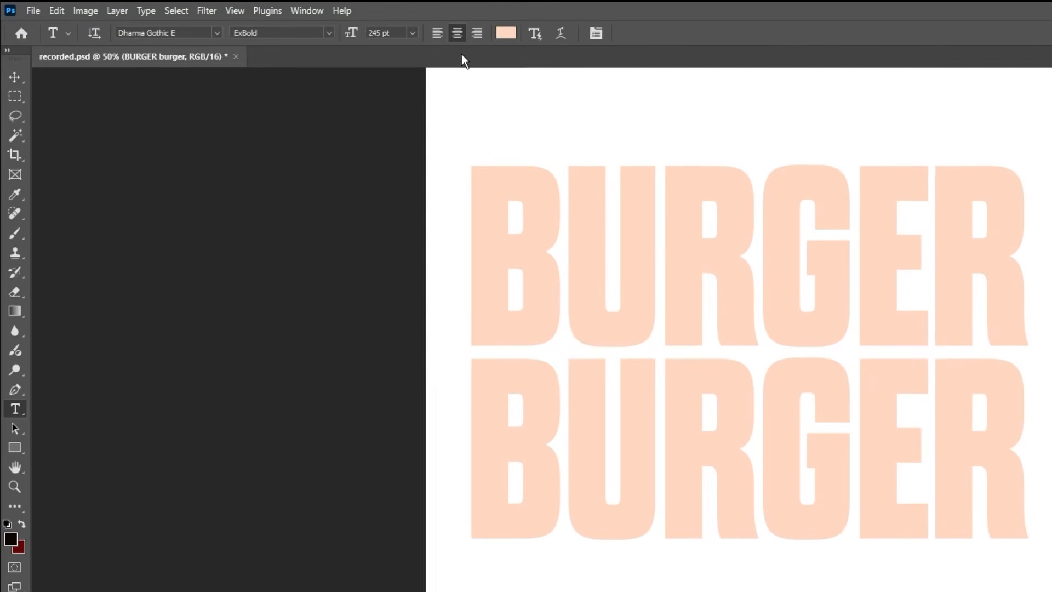
pyautogui.click(15, 77)
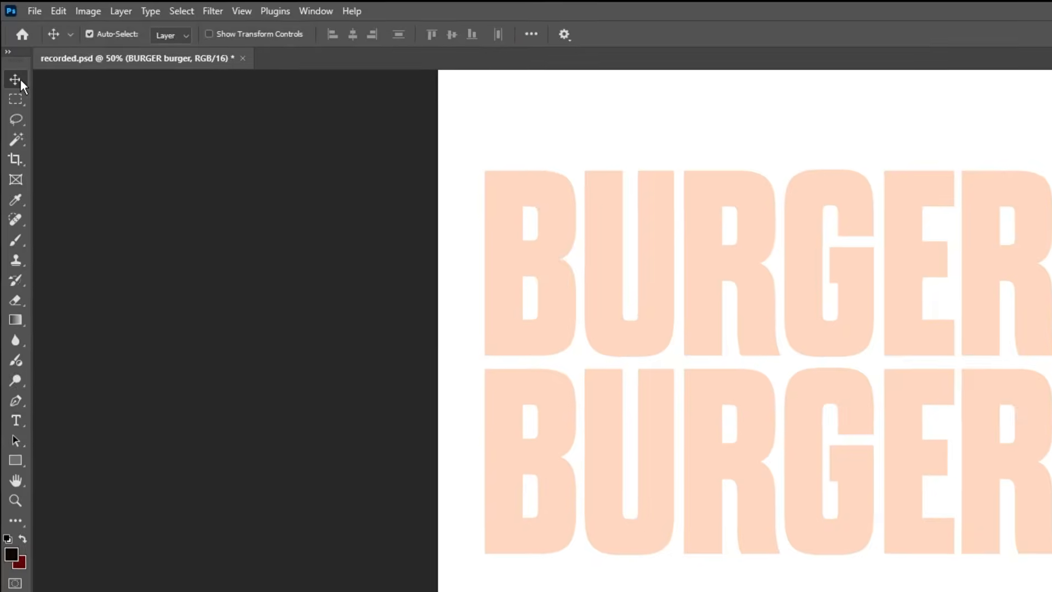
pyautogui.hotkey('ctrl', '0')
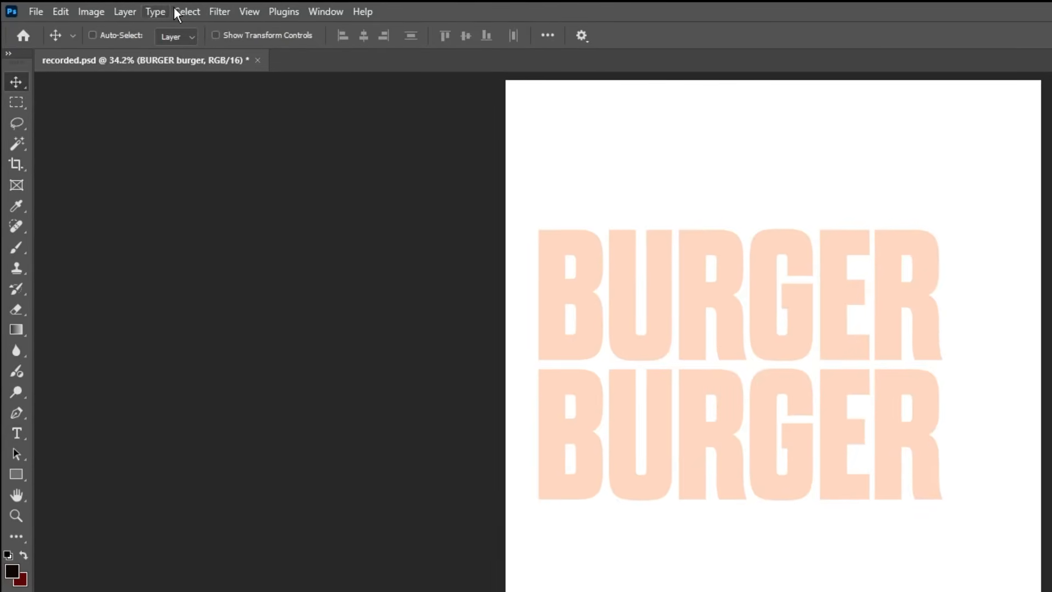
# Step: Center the BURGER text horizontally against a selection of the whole canvas, and clear the selection
pyautogui.click(175, 10)
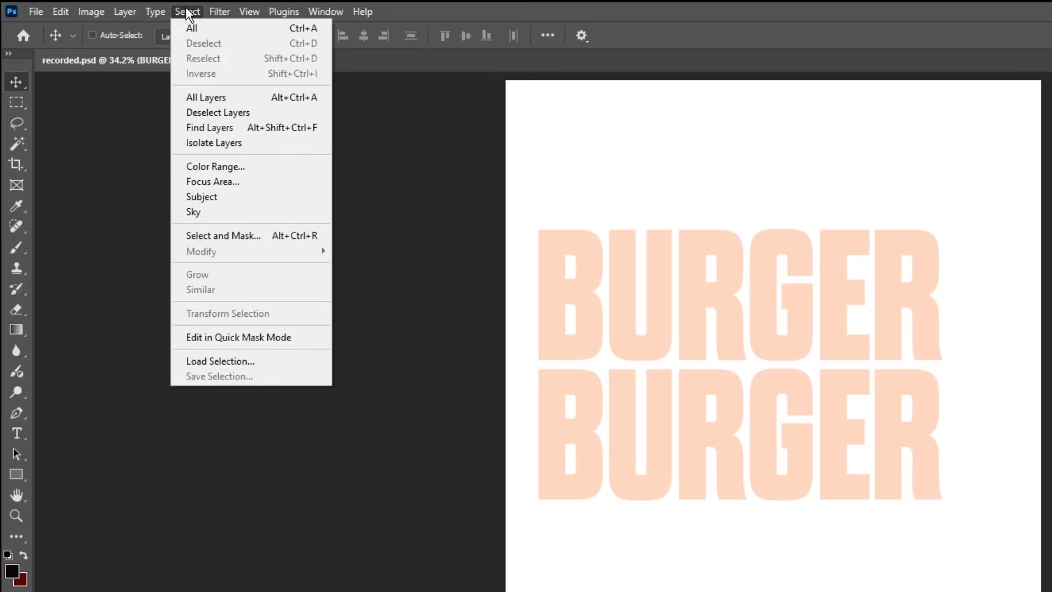
pyautogui.click(307, 29)
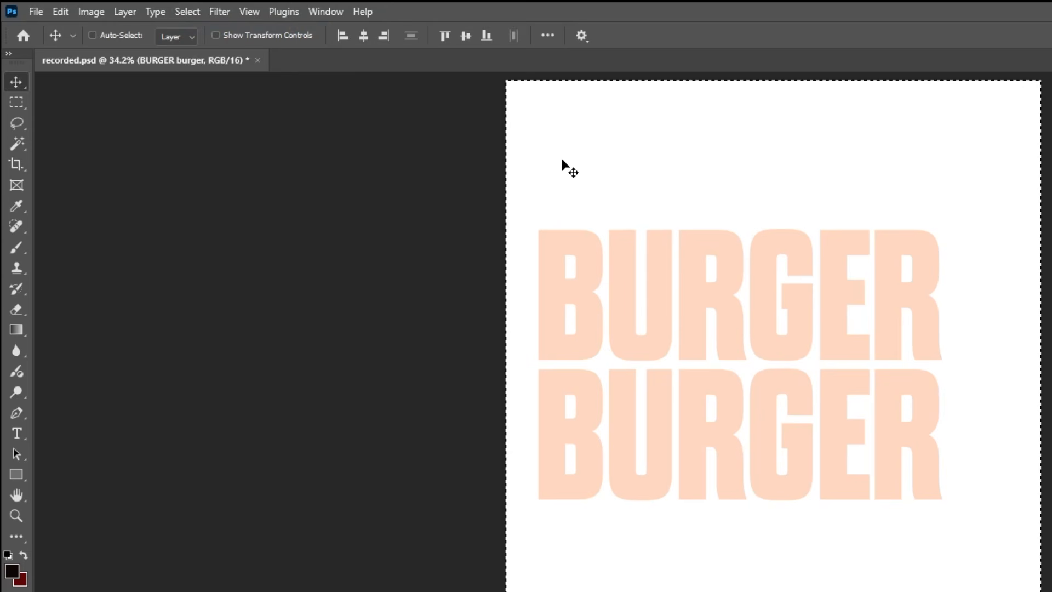
pyautogui.click(363, 35)
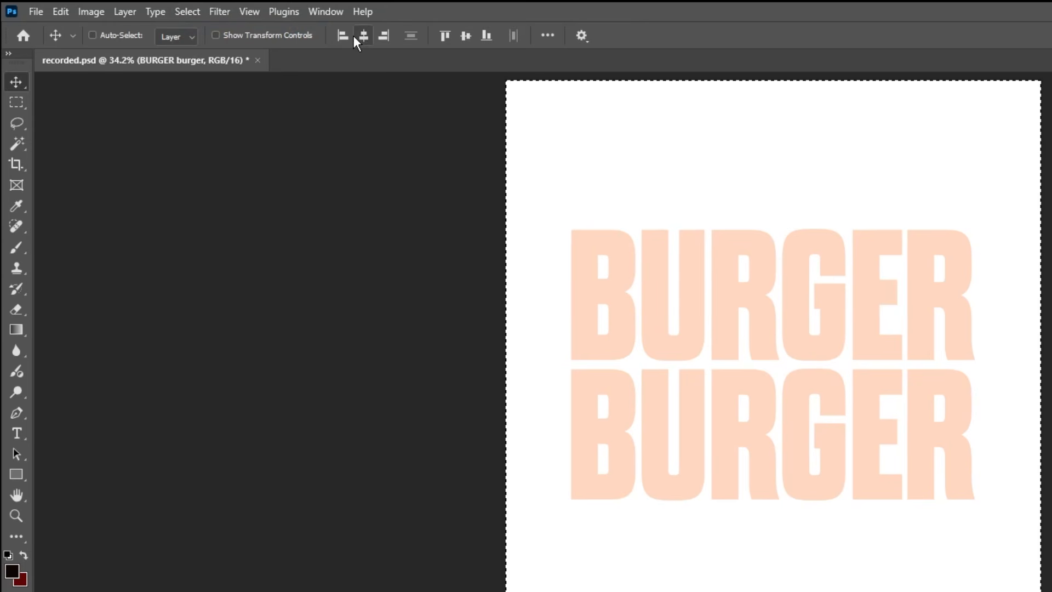
pyautogui.click(174, 10)
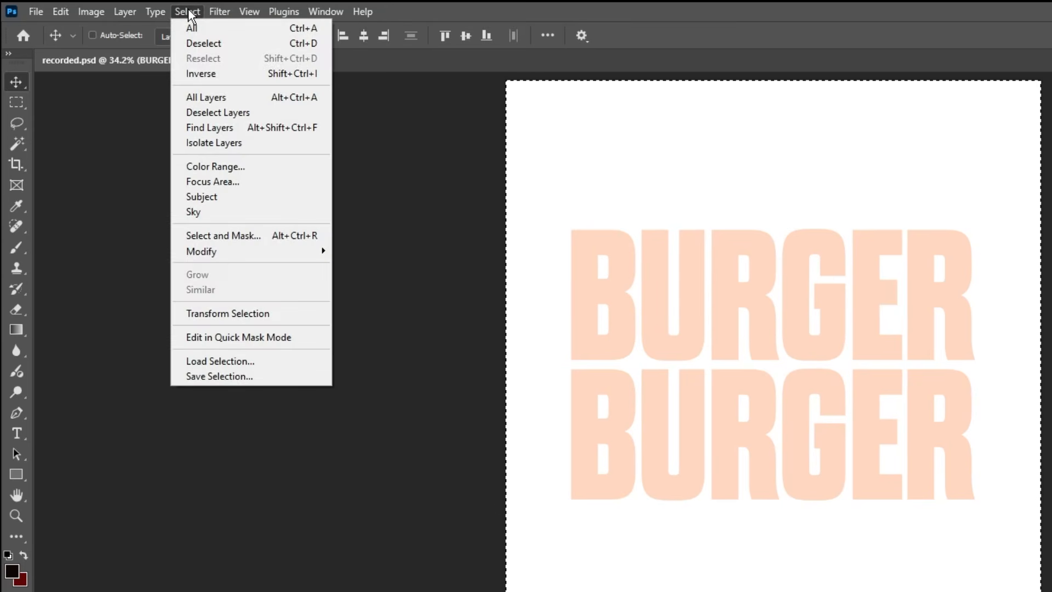
pyautogui.click(203, 42)
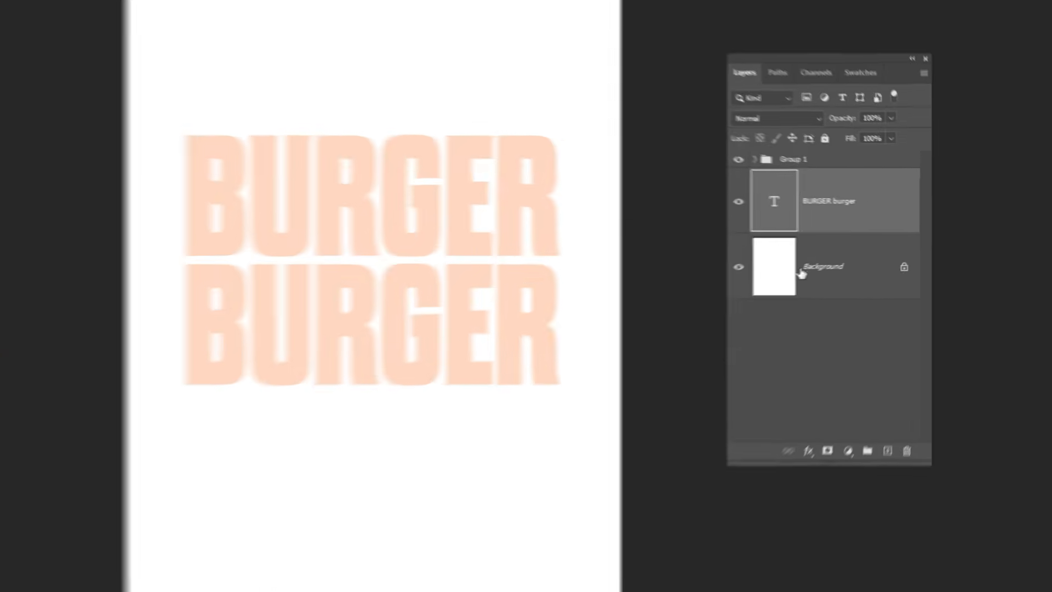
# Step: Add a Gradient Fill layer directly above the Background and set the gradient's starting color stop to #100702
pyautogui.click(870, 259)
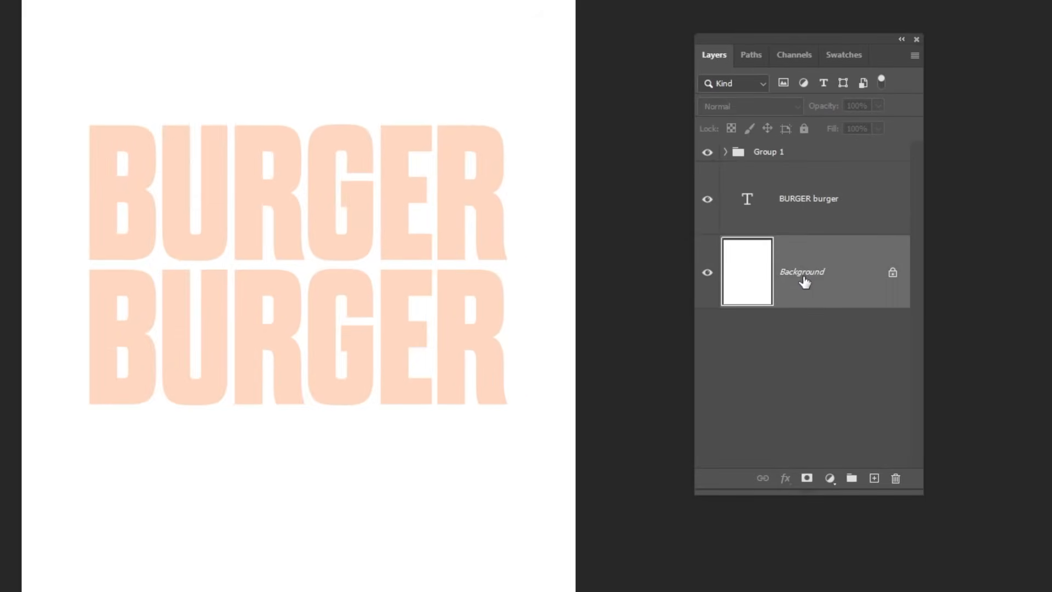
pyautogui.click(836, 484)
pyautogui.click(846, 461)
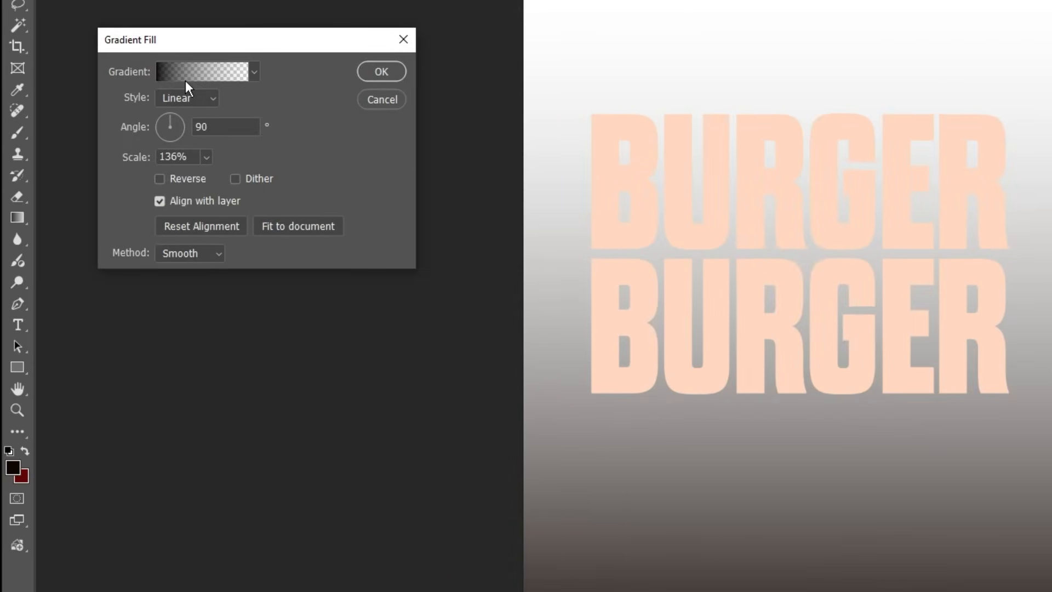
pyautogui.click(185, 80)
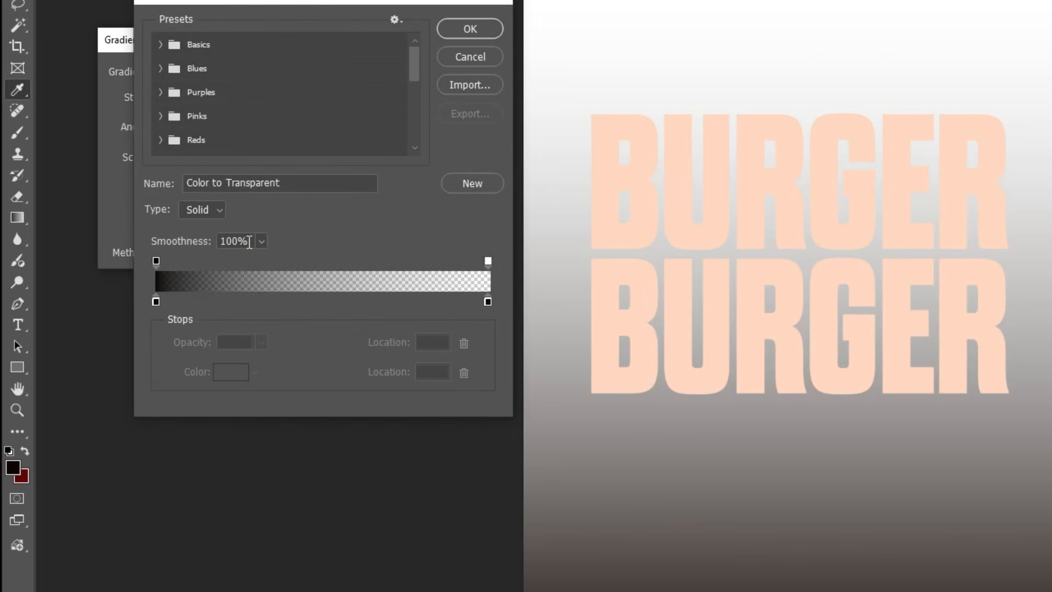
pyautogui.click(156, 301)
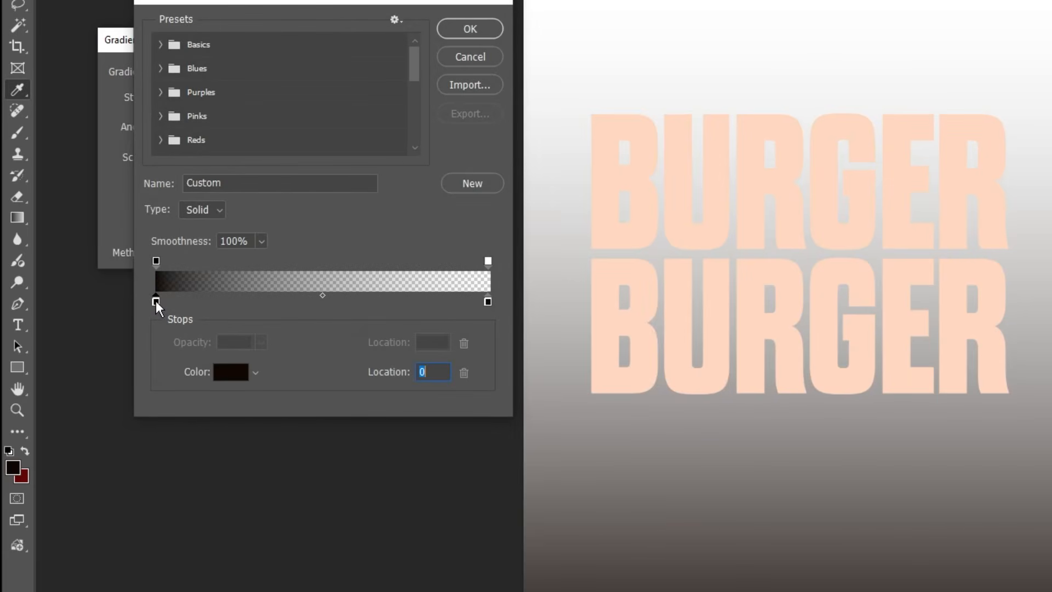
pyautogui.click(227, 375)
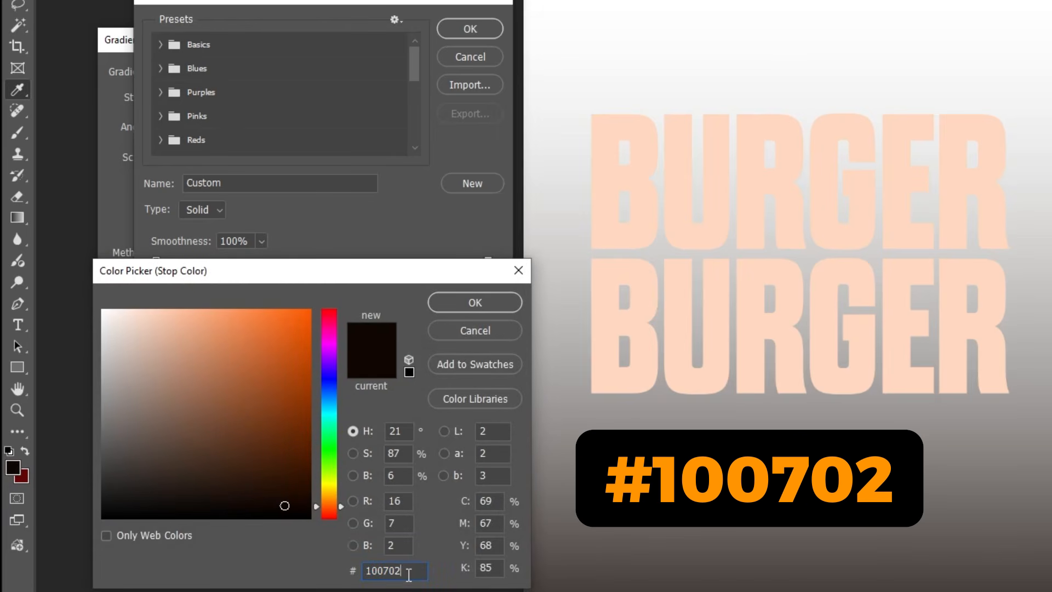
pyautogui.click(466, 302)
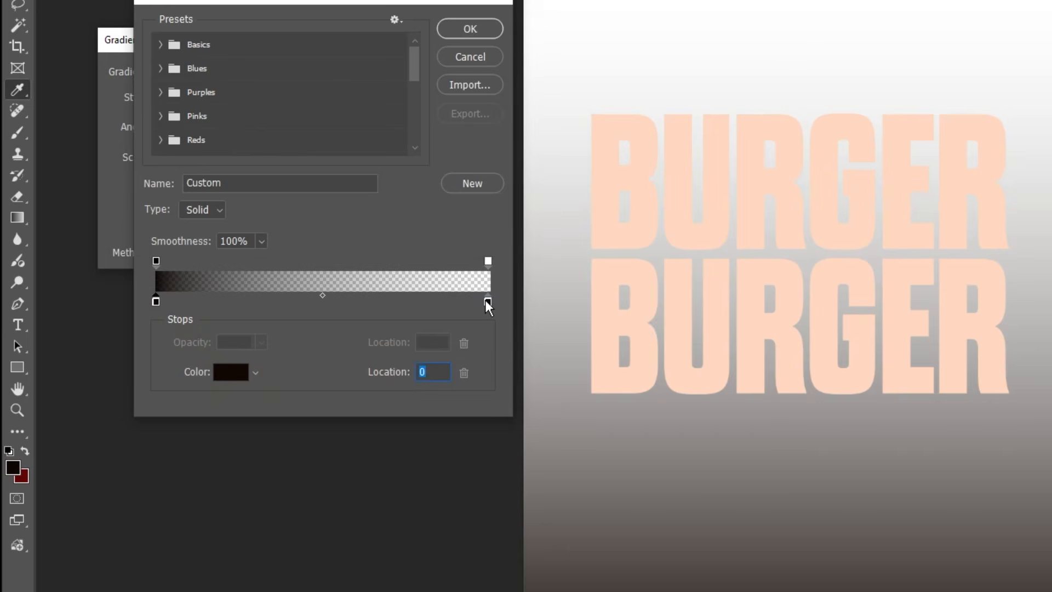
# Step: Set the gradient's end stop to color #610301 with 100% opacity and apply the gradient fill
pyautogui.doubleClick(487, 301)
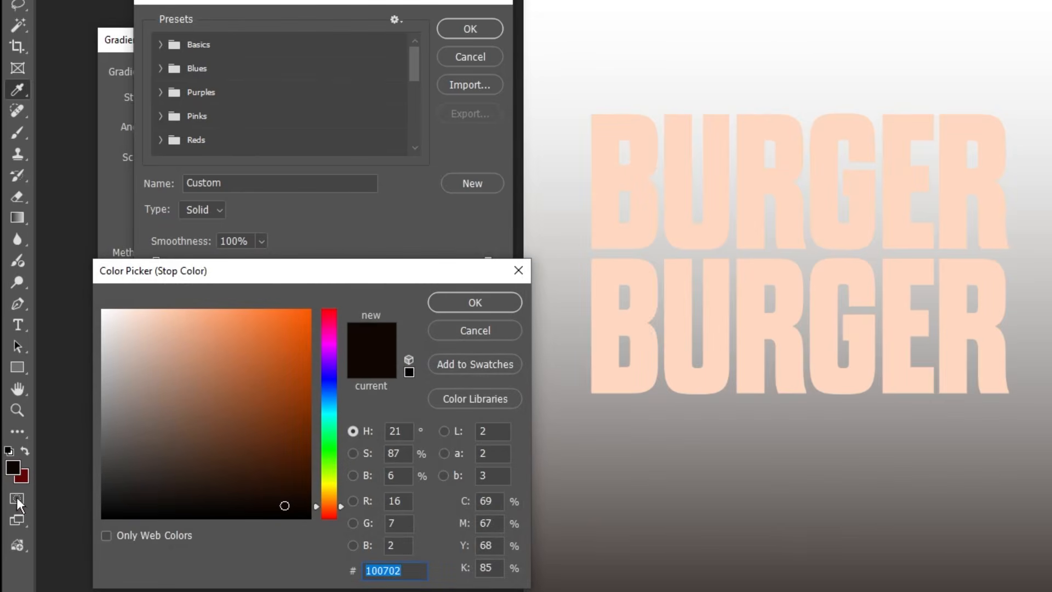
pyautogui.write('610301')
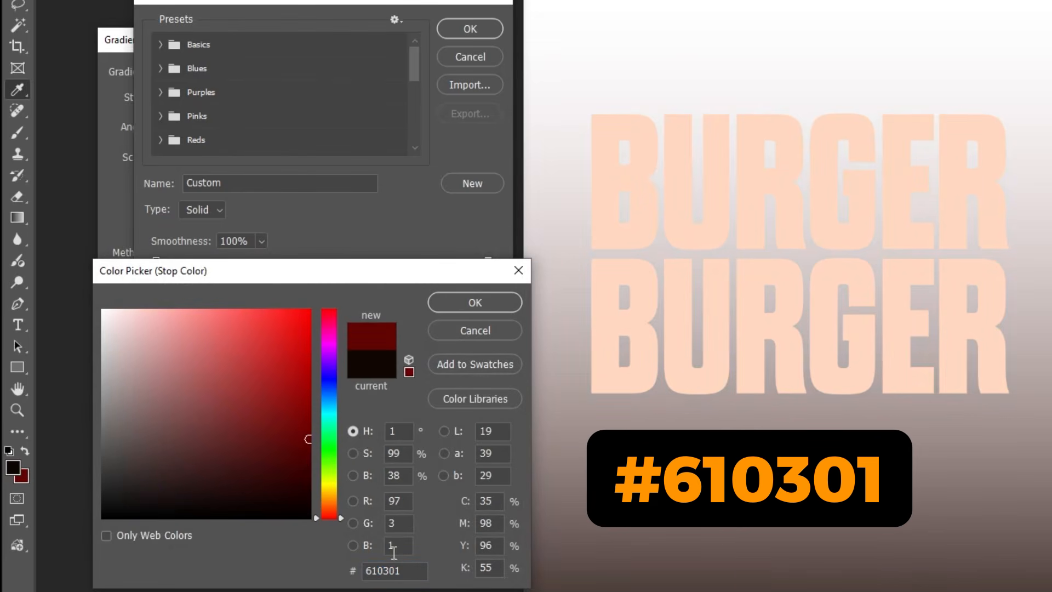
pyautogui.click(471, 302)
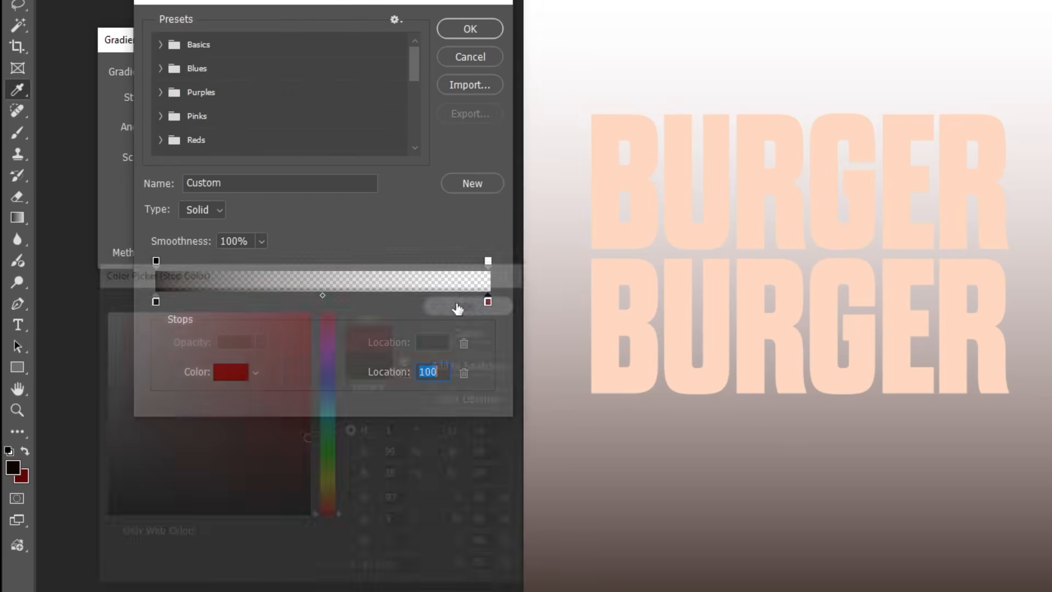
pyautogui.click(487, 261)
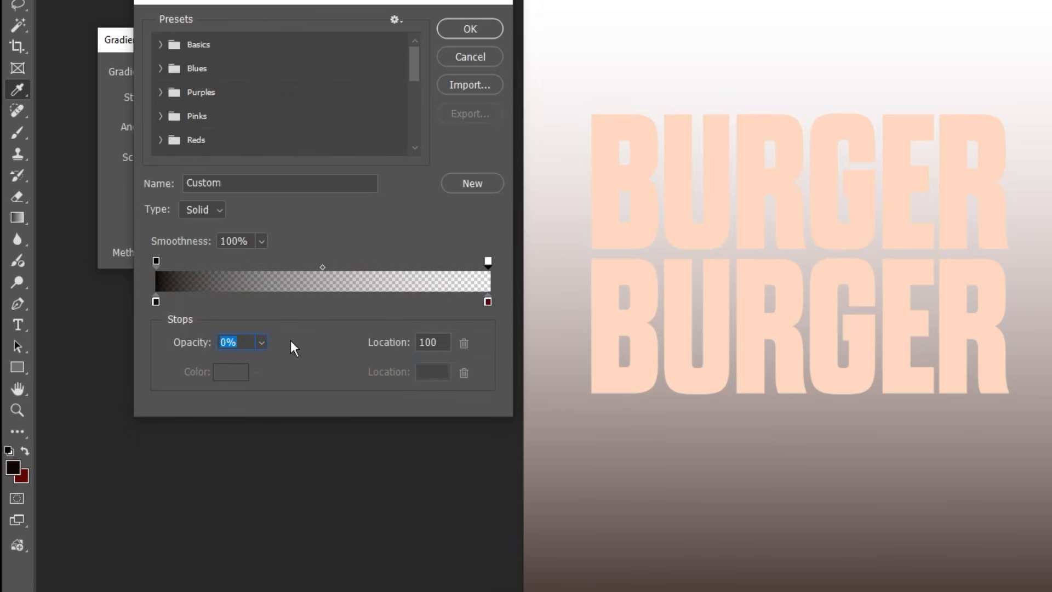
pyautogui.moveTo(261, 363); pyautogui.dragTo(348, 364)
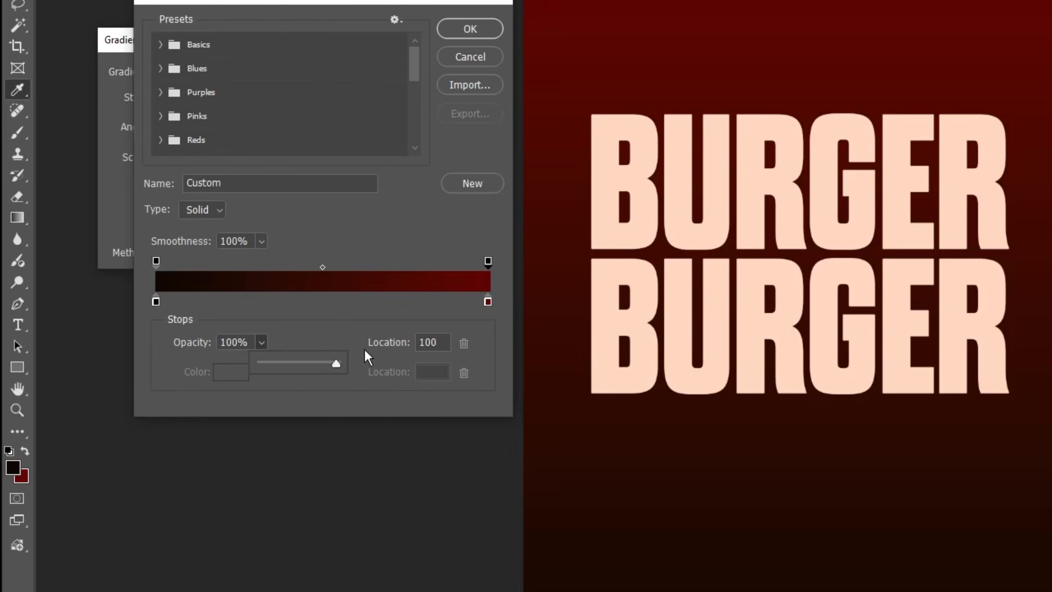
pyautogui.click(470, 30)
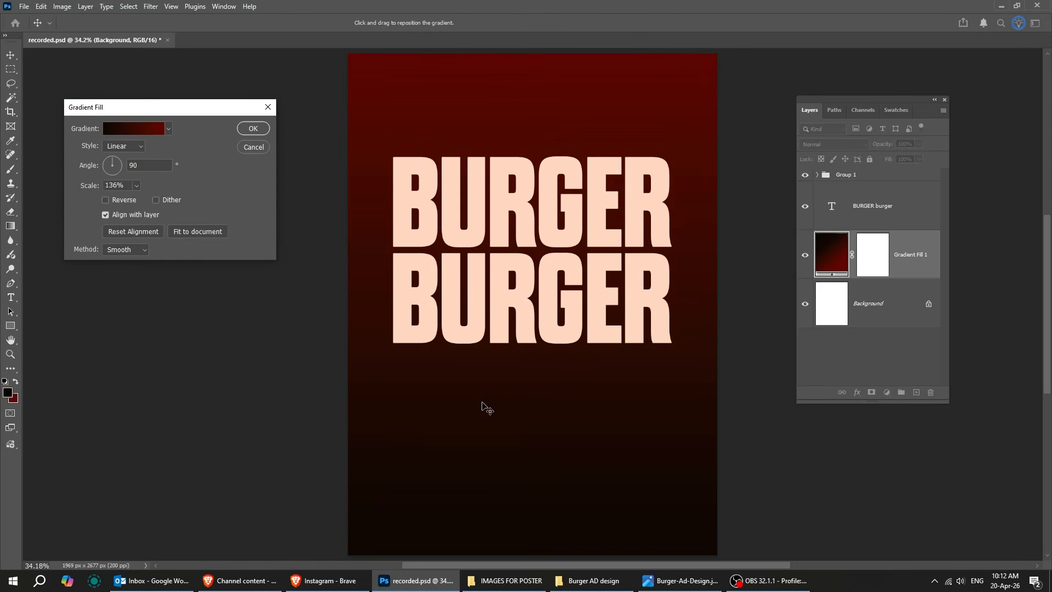
pyautogui.click(252, 129)
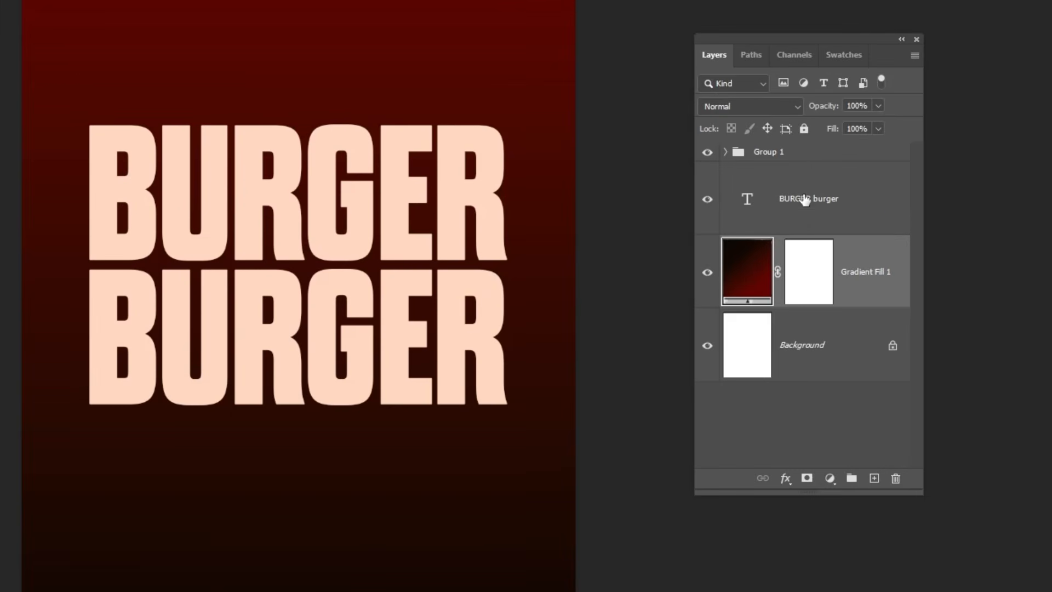
# Step: Place the wooden-platform image from the IMAGES FOR POSTER folder directly above the BURGER text layer, scaled down narrower than the page
pyautogui.click(804, 200)
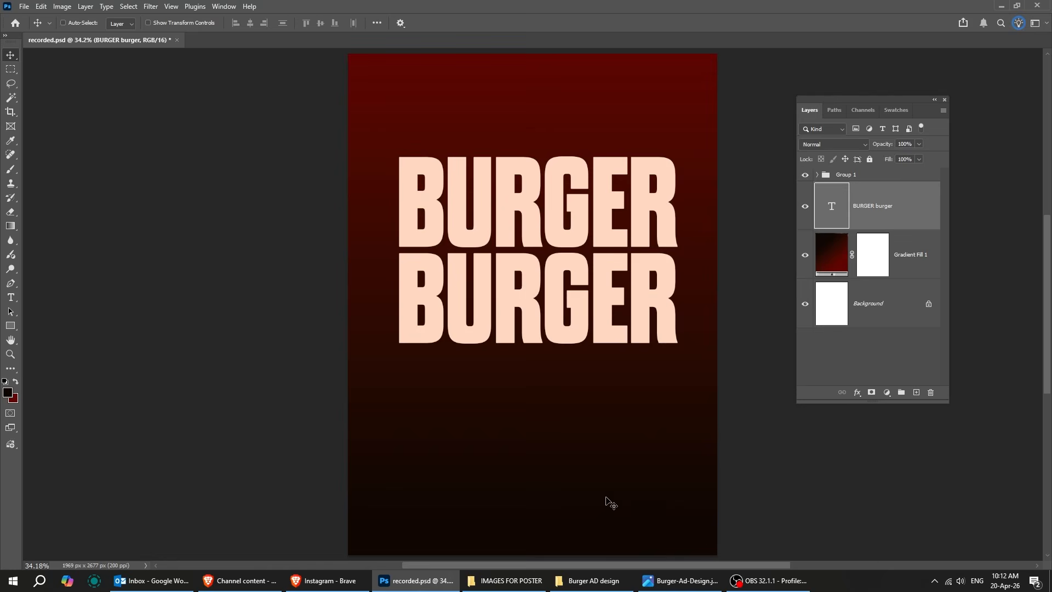
pyautogui.click(508, 582)
pyautogui.moveTo(961, 143); pyautogui.dragTo(526, 425)
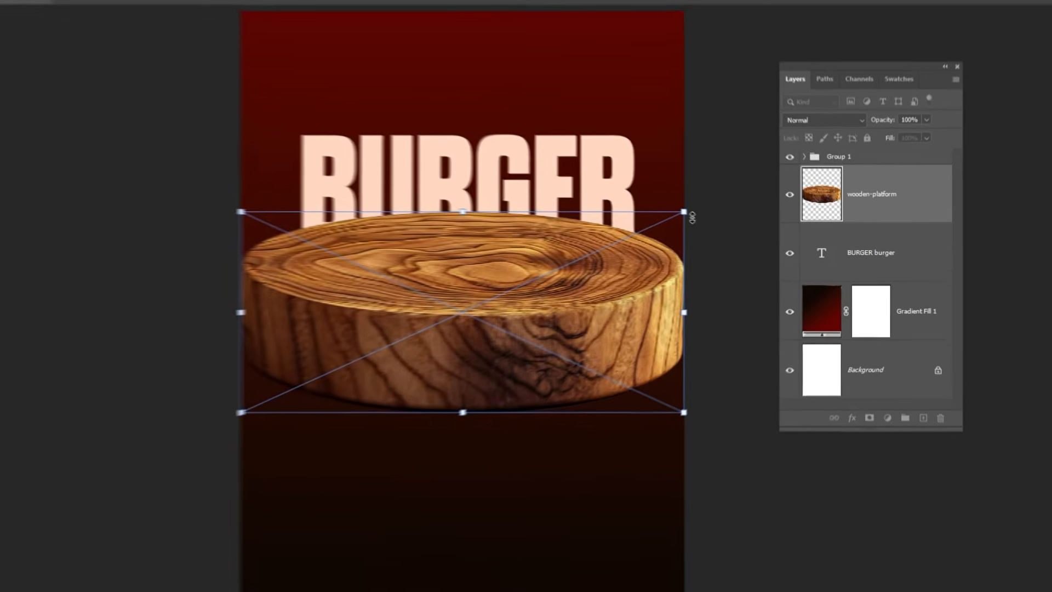
pyautogui.moveTo(719, 222); pyautogui.dragTo(672, 250)
pyautogui.moveTo(600, 246); pyautogui.dragTo(578, 263)
pyautogui.press('Return')
# Step: Move the wooden platform down over the lower part of the second BURGER line and fine-tune its size
pyautogui.moveTo(474, 351); pyautogui.dragTo(474, 419)
pyautogui.hotkey('ctrl', 't')
pyautogui.moveTo(575, 463); pyautogui.dragTo(580, 473)
pyautogui.press('Return')
pyautogui.scroll(1, 580, 473)
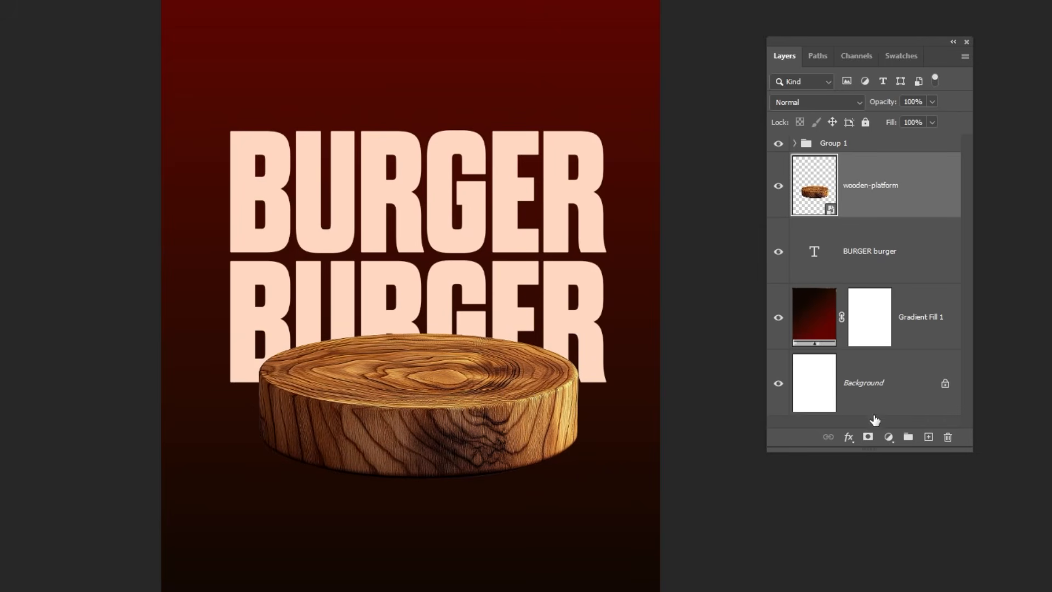
# Step: Add a layer mask to the wooden platform and fade its lower edge with a black 400 px Soft Round brush at 38% flow
pyautogui.click(868, 439)
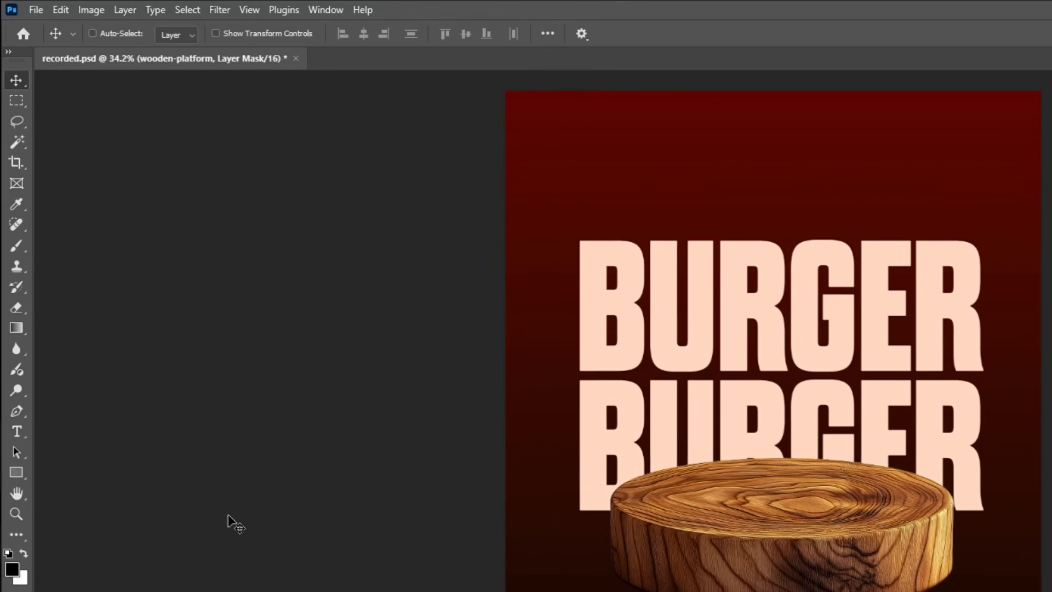
pyautogui.press('b')
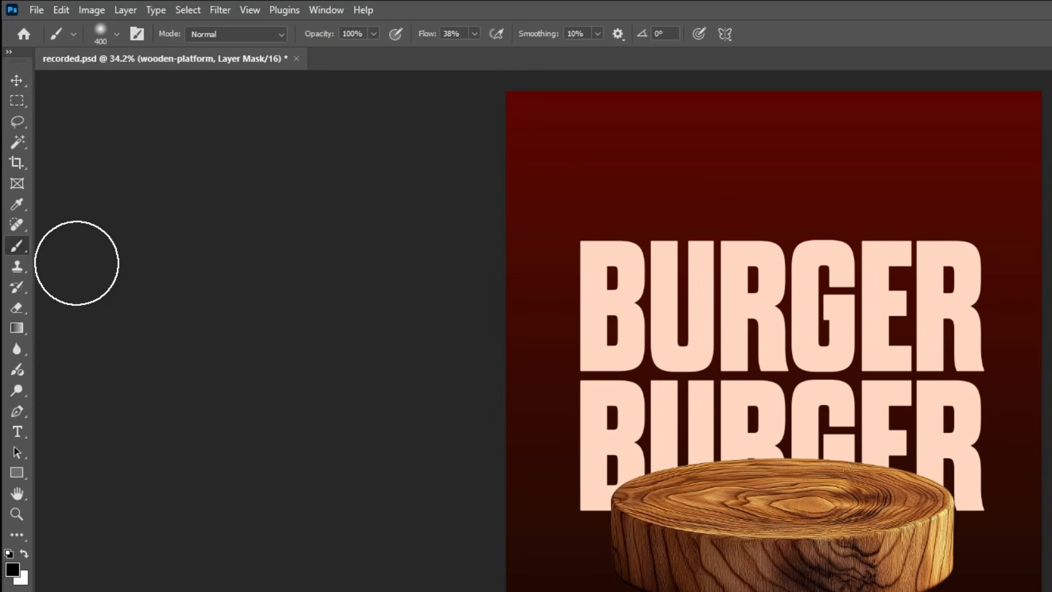
pyautogui.click(113, 33)
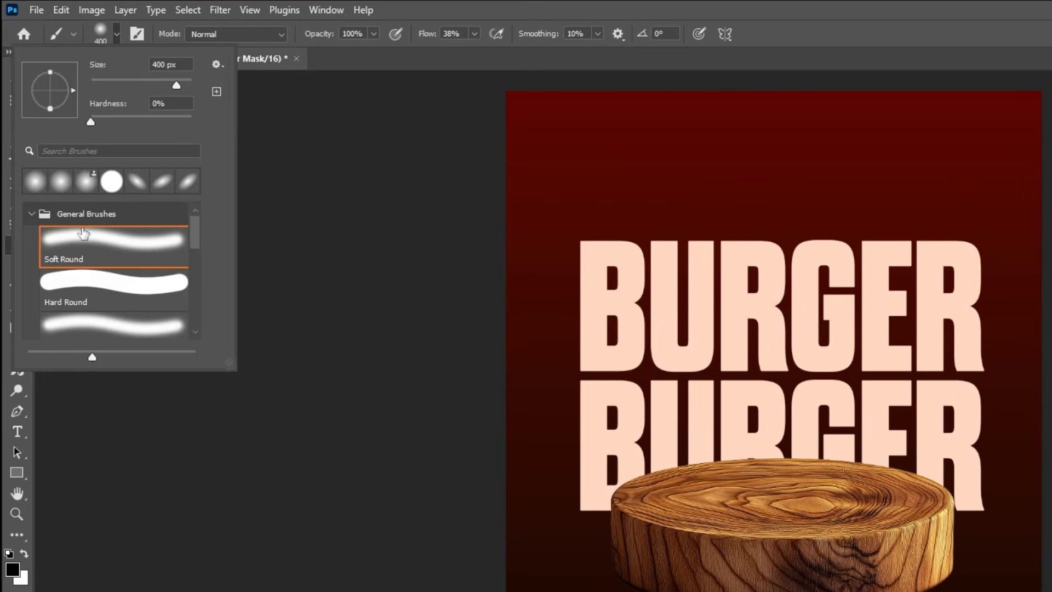
pyautogui.click(112, 33)
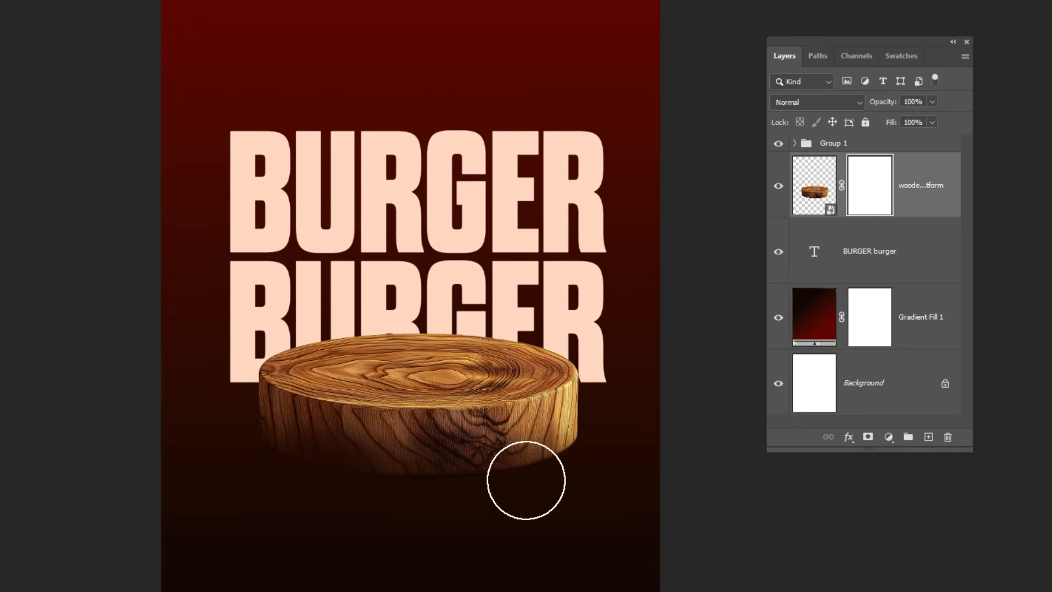
pyautogui.moveTo(526, 480)
pyautogui.mouseDown()
pyautogui.moveTo(606, 439)
pyautogui.moveTo(537, 476)
pyautogui.moveTo(371, 484)
pyautogui.moveTo(244, 441)
pyautogui.moveTo(311, 465)
pyautogui.moveTo(619, 445)
pyautogui.moveTo(513, 472)
pyautogui.moveTo(235, 455)
pyautogui.moveTo(495, 491)
pyautogui.moveTo(609, 439)
pyautogui.moveTo(542, 472)
pyautogui.moveTo(285, 481)
pyautogui.moveTo(507, 505)
pyautogui.moveTo(591, 476)
pyautogui.moveTo(219, 459)
pyautogui.moveTo(332, 479)
pyautogui.mouseUp()
# Step: Soften the platform's masked lower edge further with a 500 px brush at 17% flow
pyautogui.press(']')
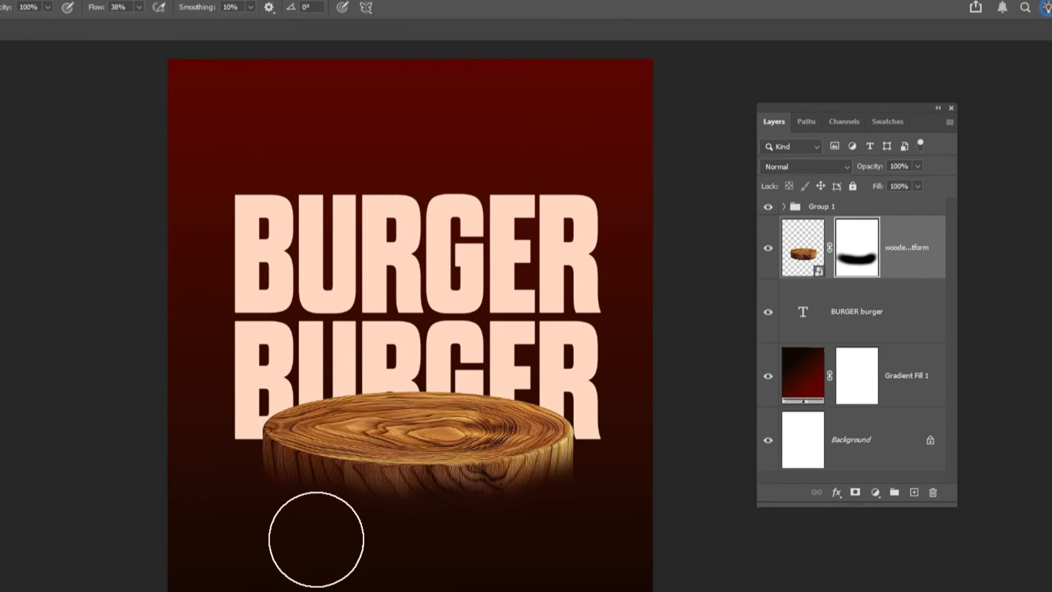
pyautogui.moveTo(137, 31); pyautogui.dragTo(138, 47)
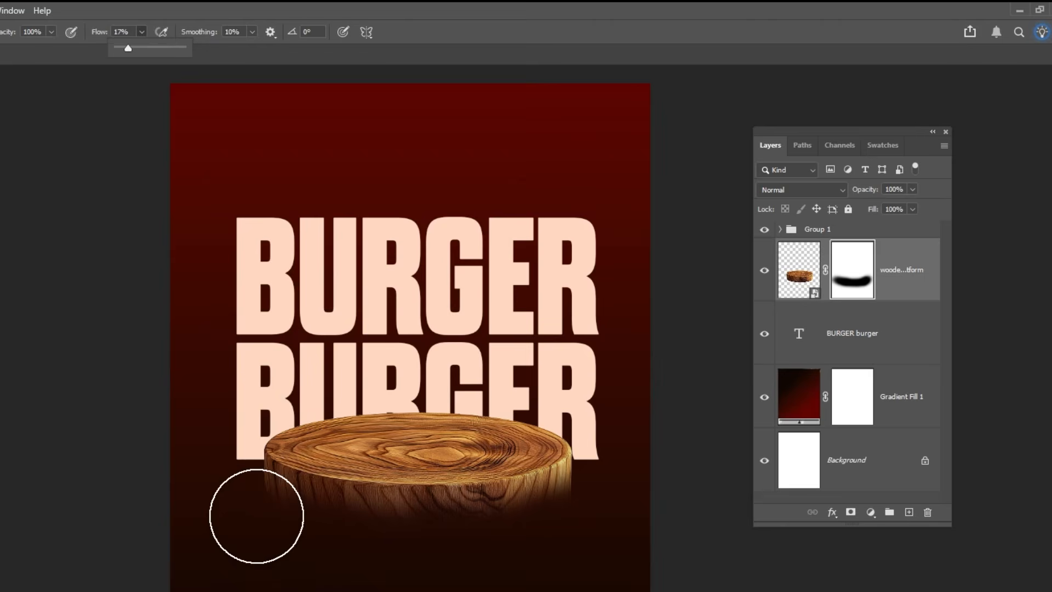
pyautogui.moveTo(257, 517)
pyautogui.mouseDown()
pyautogui.moveTo(315, 548)
pyautogui.moveTo(442, 554)
pyautogui.moveTo(609, 510)
pyautogui.moveTo(490, 552)
pyautogui.moveTo(145, 556)
pyautogui.mouseUp()
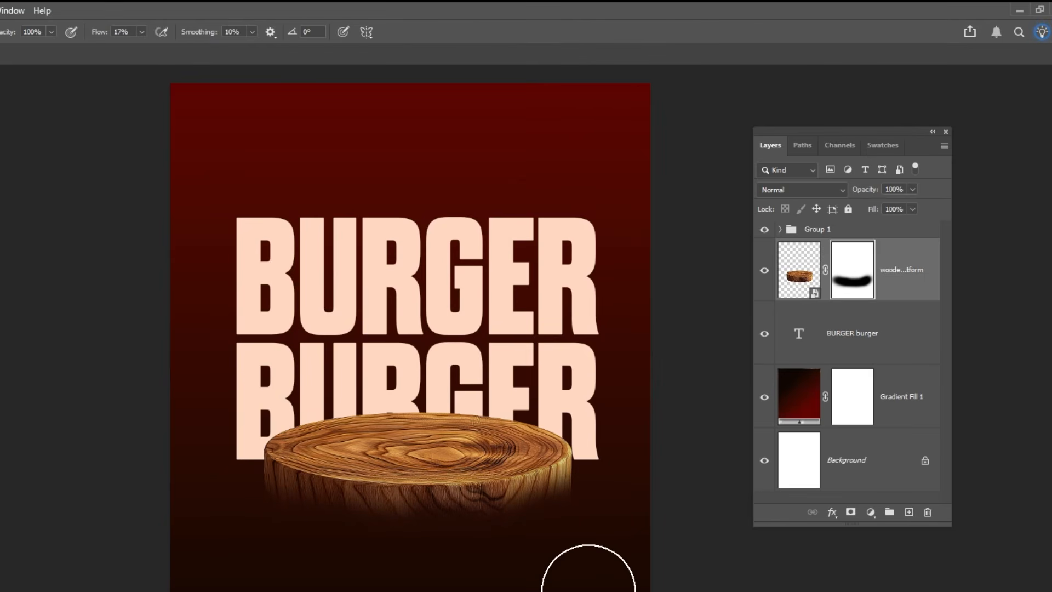
pyautogui.press('v')
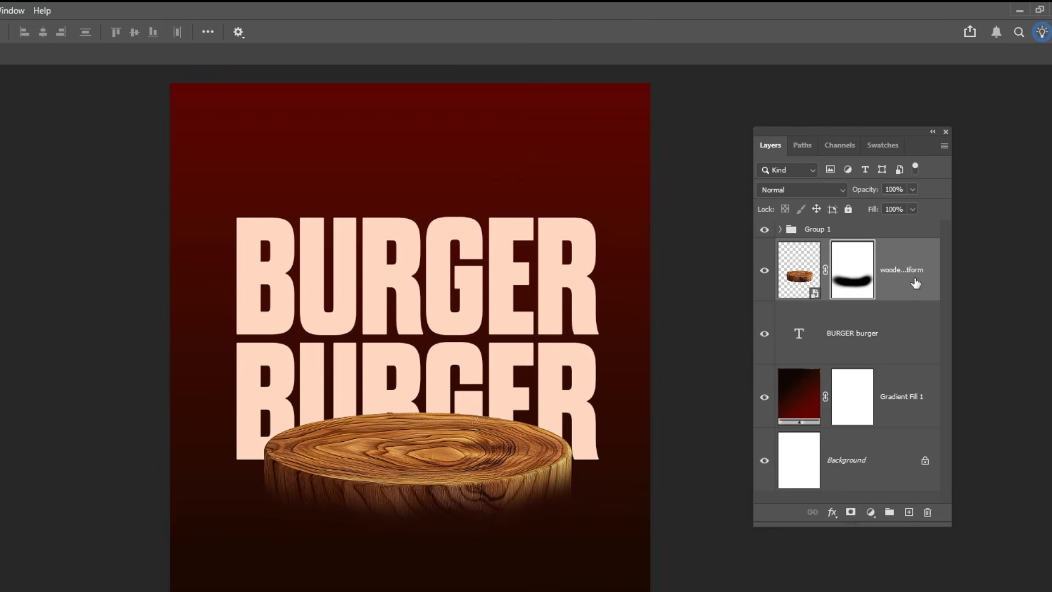
# Step: Add a Color Balance adjustment layer above the wooden platform and clip it to that layer
pyautogui.hotkey('ctrl', '2')
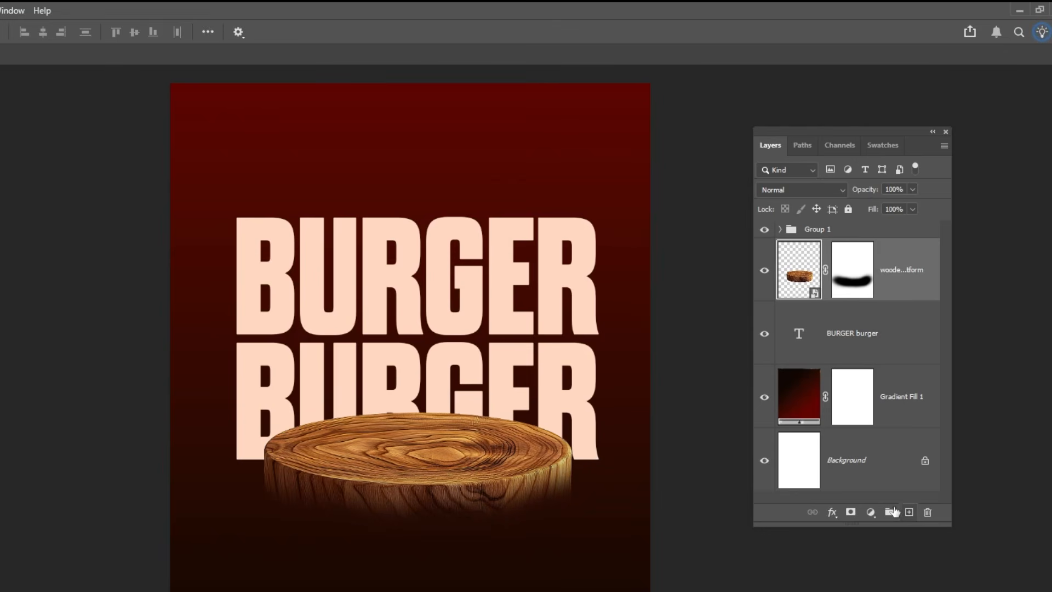
pyautogui.click(871, 513)
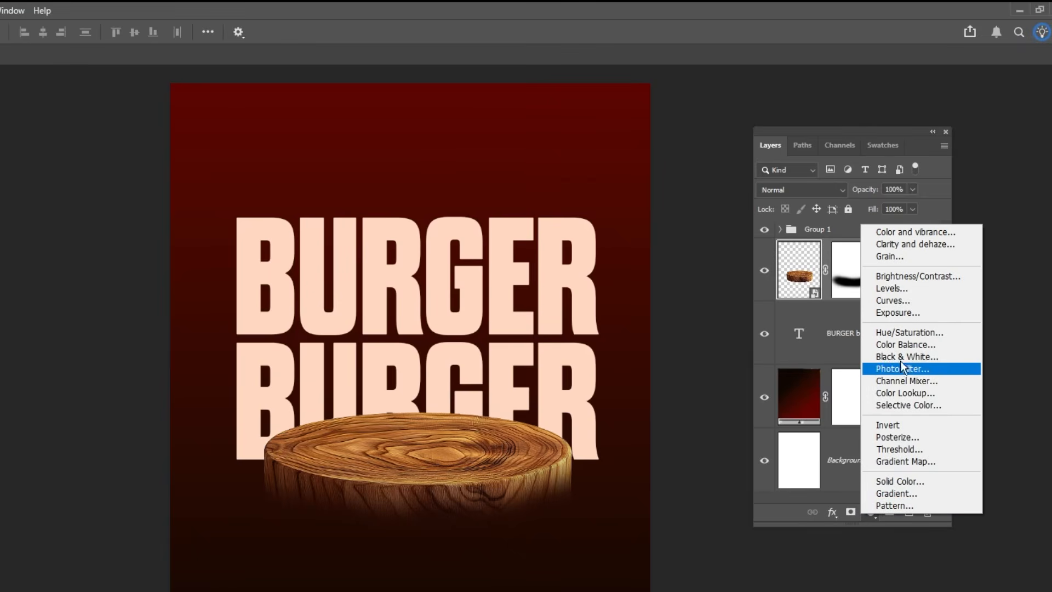
pyautogui.click(936, 352)
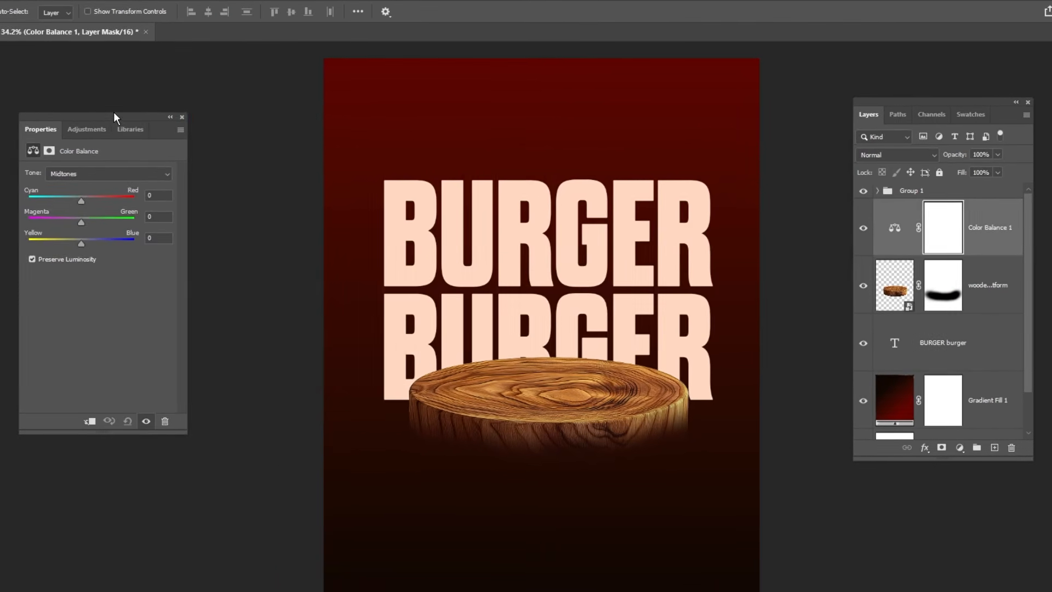
pyautogui.moveTo(115, 118); pyautogui.dragTo(285, 150)
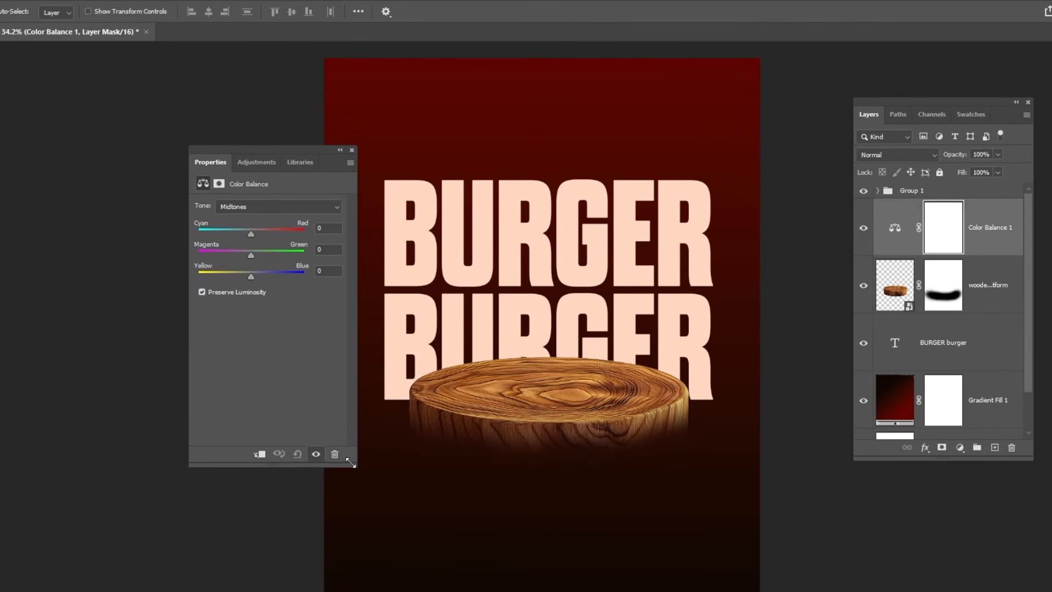
pyautogui.moveTo(349, 462); pyautogui.dragTo(345, 337)
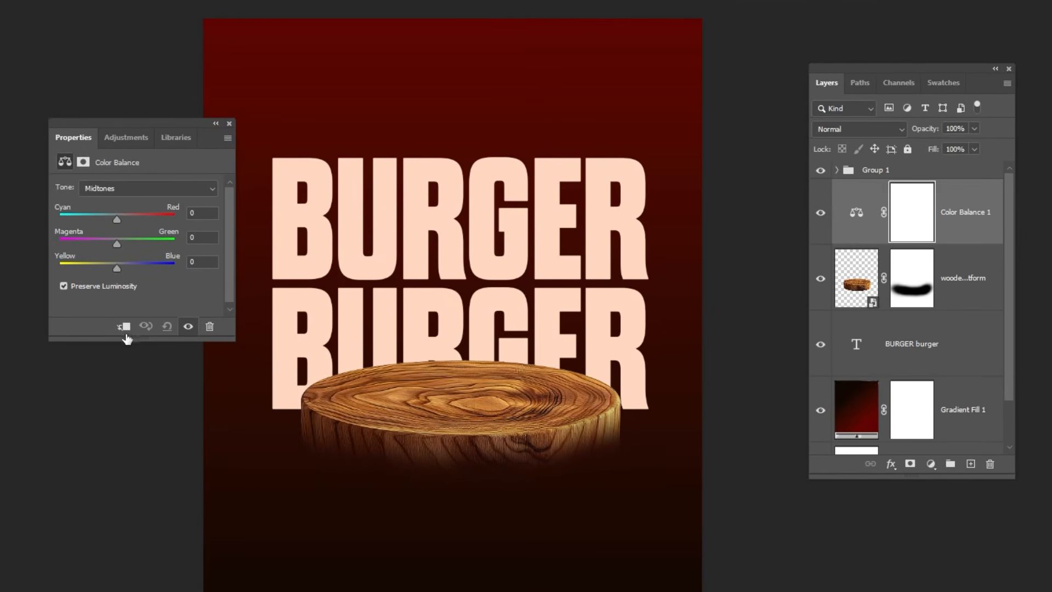
pyautogui.click(124, 327)
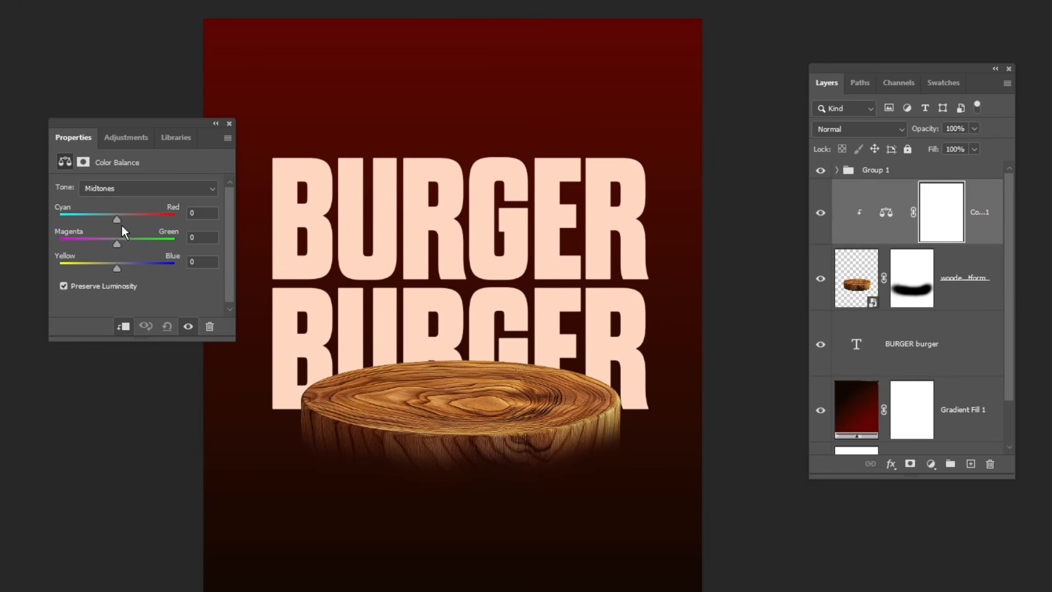
# Step: Shift the Color Balance midtones, and set the shadows to Cyan-Red +14, Magenta-Green +11 and Yellow-Blue +23
pyautogui.moveTo(120, 218); pyautogui.dragTo(122, 268)
pyautogui.click(140, 189)
pyautogui.click(139, 204)
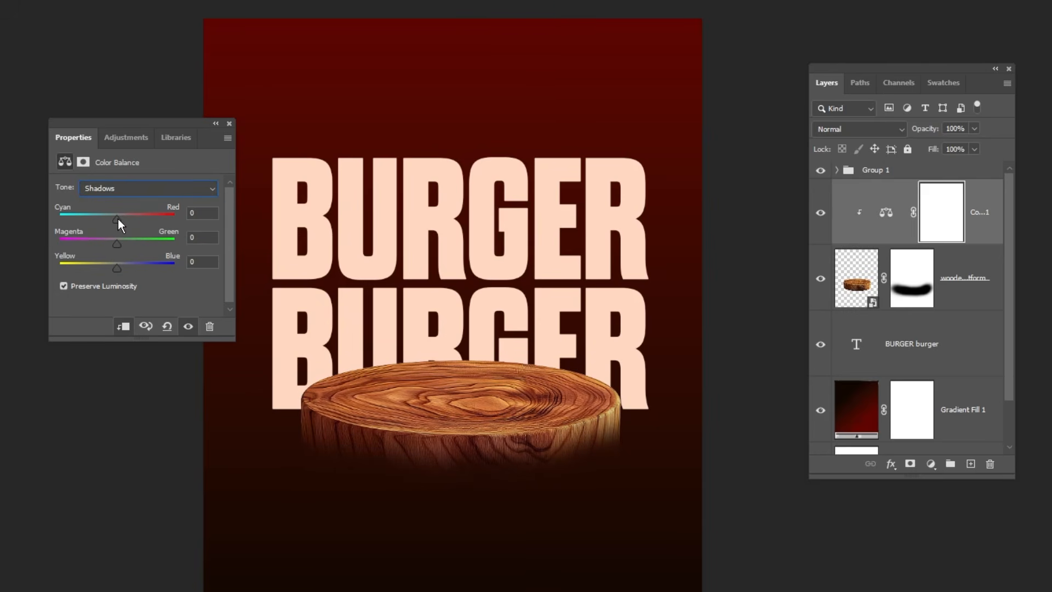
pyautogui.moveTo(117, 218); pyautogui.dragTo(124, 219)
pyautogui.moveTo(118, 266); pyautogui.dragTo(122, 242)
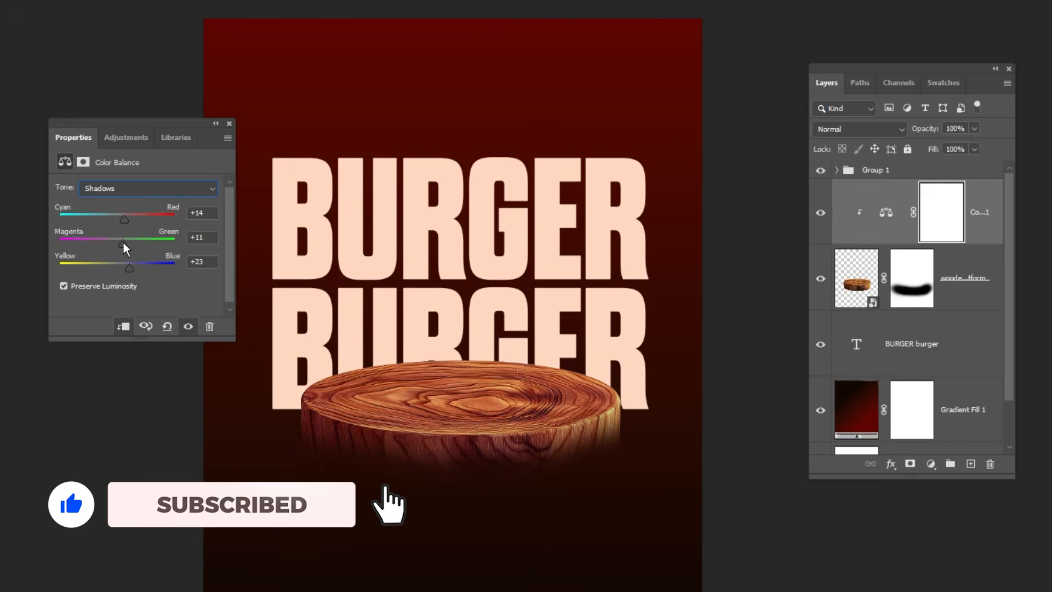
# Step: Adjust the platform's Color Balance highlights and close the adjustment's properties
pyautogui.click(150, 188)
pyautogui.click(148, 225)
pyautogui.moveTo(120, 216); pyautogui.dragTo(129, 268)
pyautogui.click(229, 124)
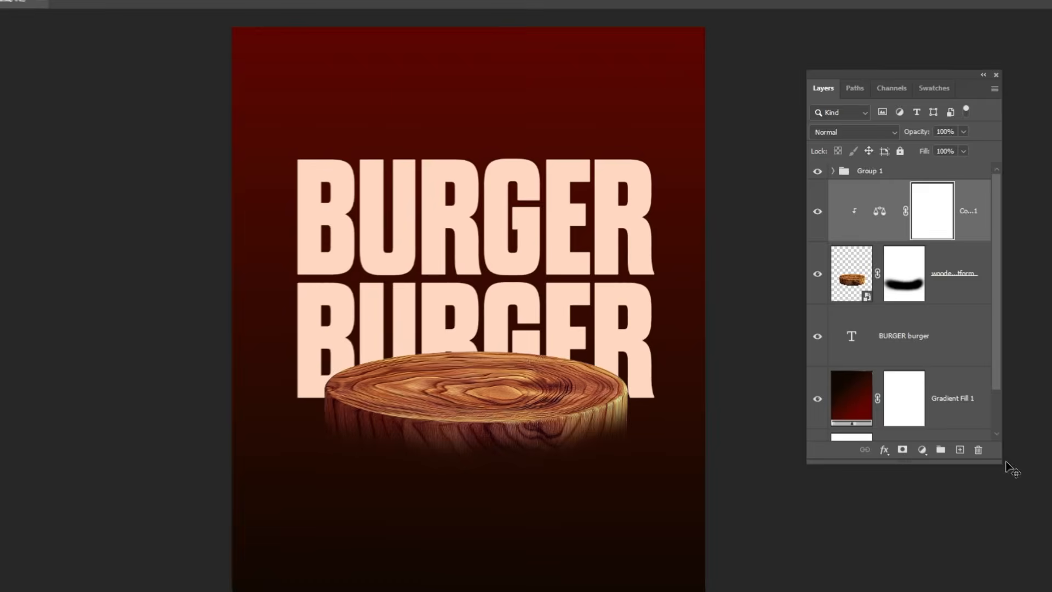
# Step: Add a layer mask to the BURGER text layer
pyautogui.moveTo(1015, 478); pyautogui.dragTo(1051, 505)
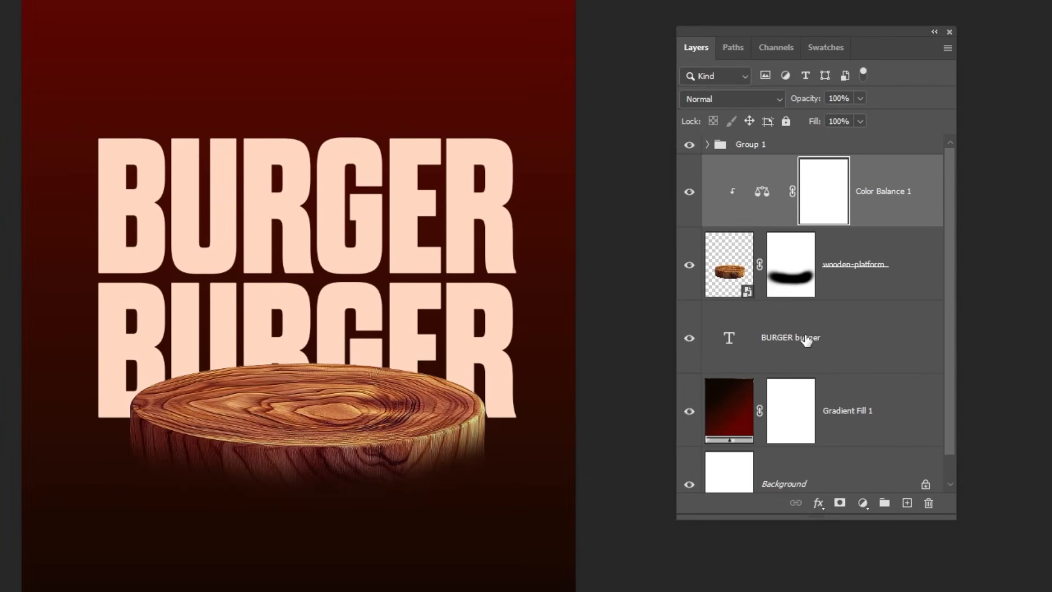
pyautogui.click(900, 306)
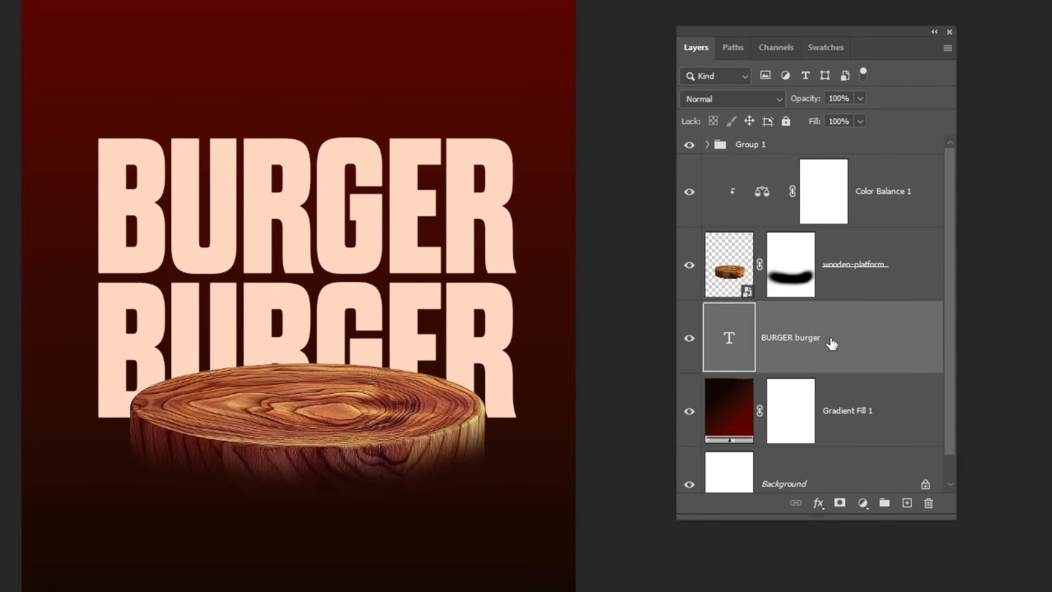
pyautogui.click(832, 502)
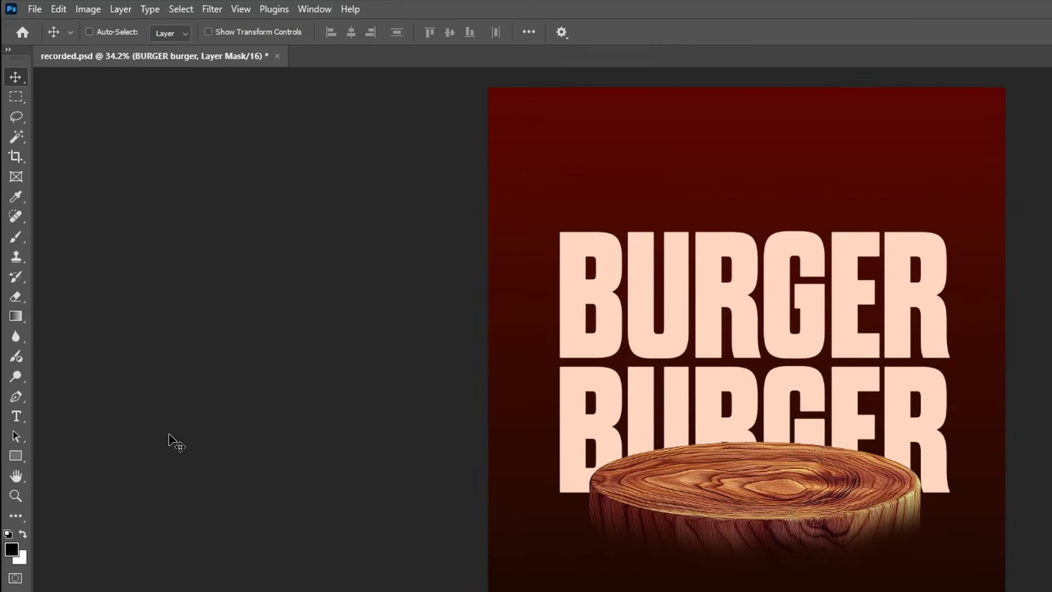
# Step: Fade the bottom of the second BURGER line behind the platform by painting its mask with a black 500 px soft brush at 36% flow
pyautogui.click(16, 237)
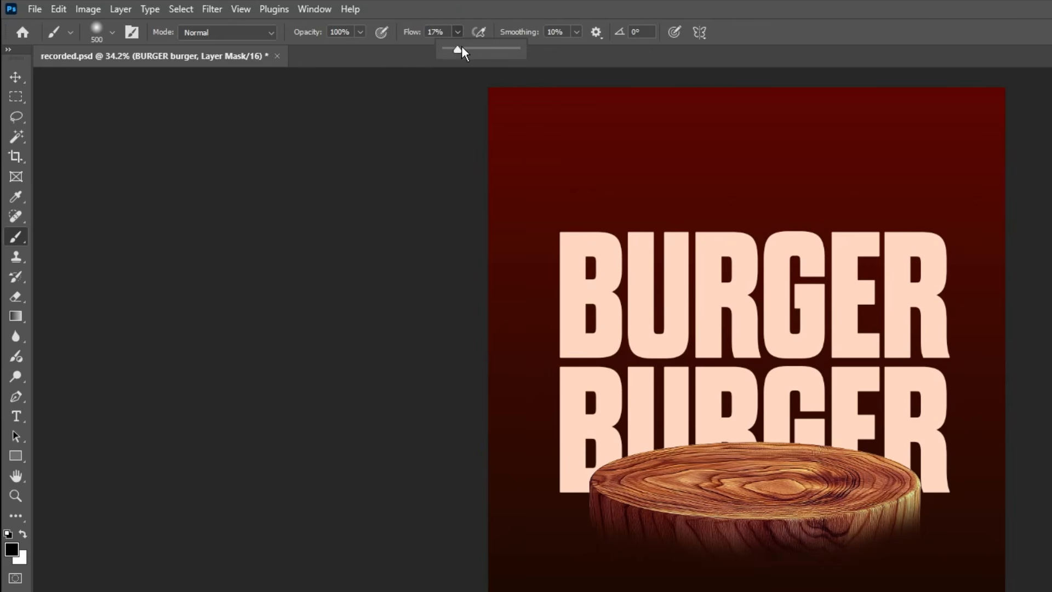
pyautogui.moveTo(520, 524)
pyautogui.mouseDown()
pyautogui.moveTo(772, 501)
pyautogui.moveTo(805, 483)
pyautogui.mouseUp()
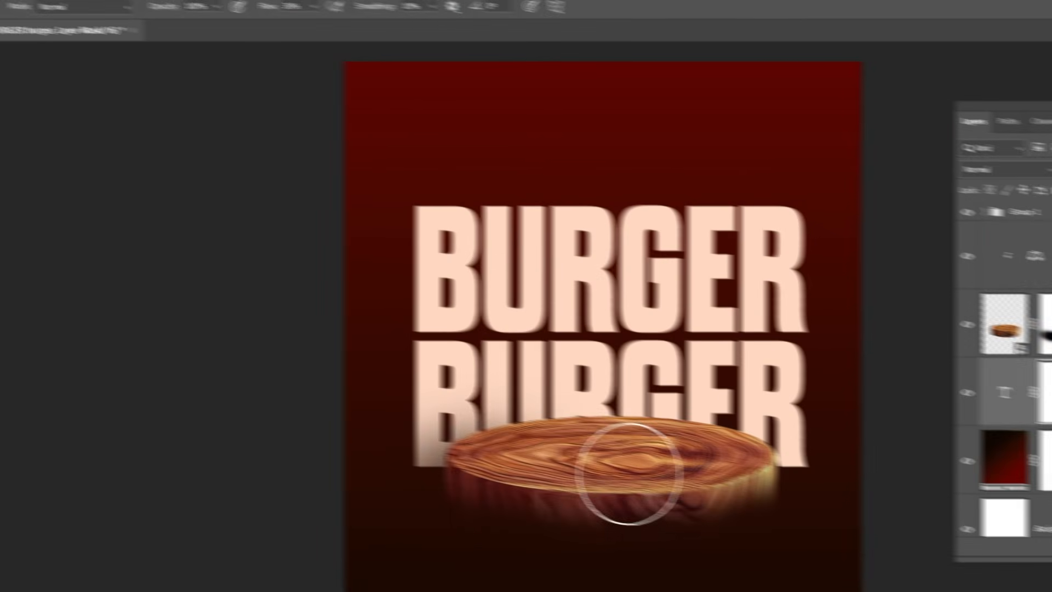
pyautogui.moveTo(422, 413); pyautogui.dragTo(178, 437)
pyautogui.moveTo(564, 435)
pyautogui.mouseDown()
pyautogui.moveTo(581, 441)
pyautogui.moveTo(570, 428)
pyautogui.mouseUp()
pyautogui.moveTo(281, 422)
pyautogui.mouseDown()
pyautogui.moveTo(430, 403)
pyautogui.moveTo(211, 445)
pyautogui.moveTo(339, 427)
pyautogui.moveTo(593, 434)
pyautogui.moveTo(192, 446)
pyautogui.moveTo(524, 434)
pyautogui.mouseUp()
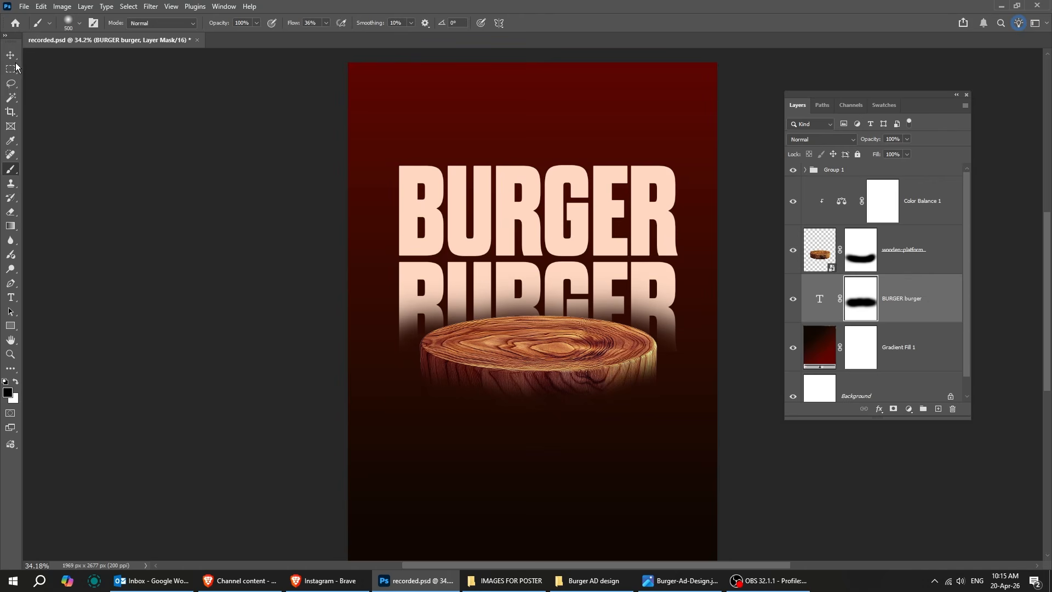
pyautogui.click(10, 55)
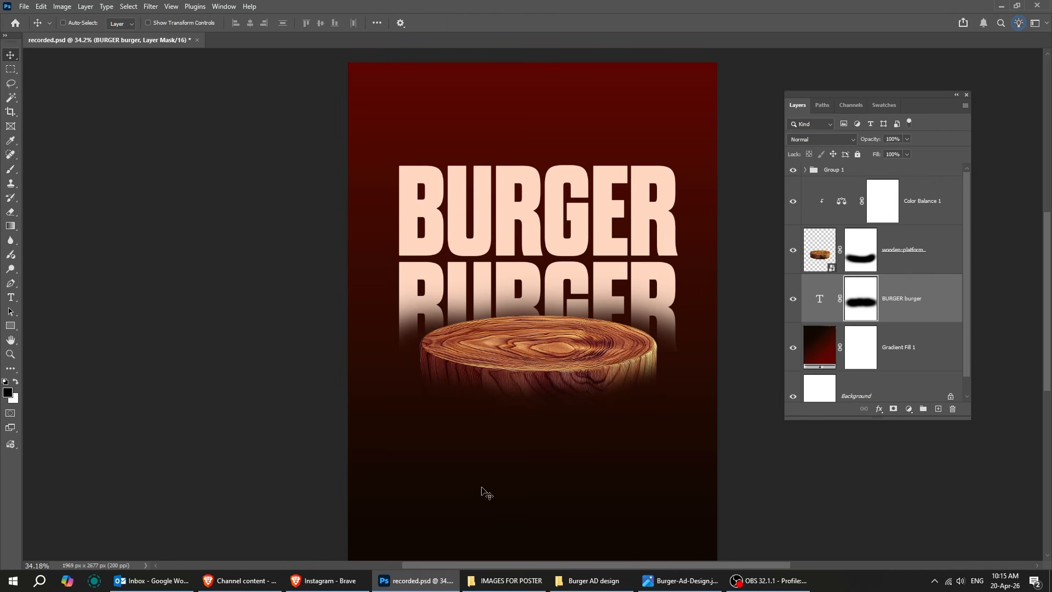
# Step: Place the BURGER image from the IMAGES FOR POSTER folder and move its layer above Color Balance 1 so it stands on the platform
pyautogui.click(506, 580)
pyautogui.moveTo(257, 183); pyautogui.dragTo(547, 509)
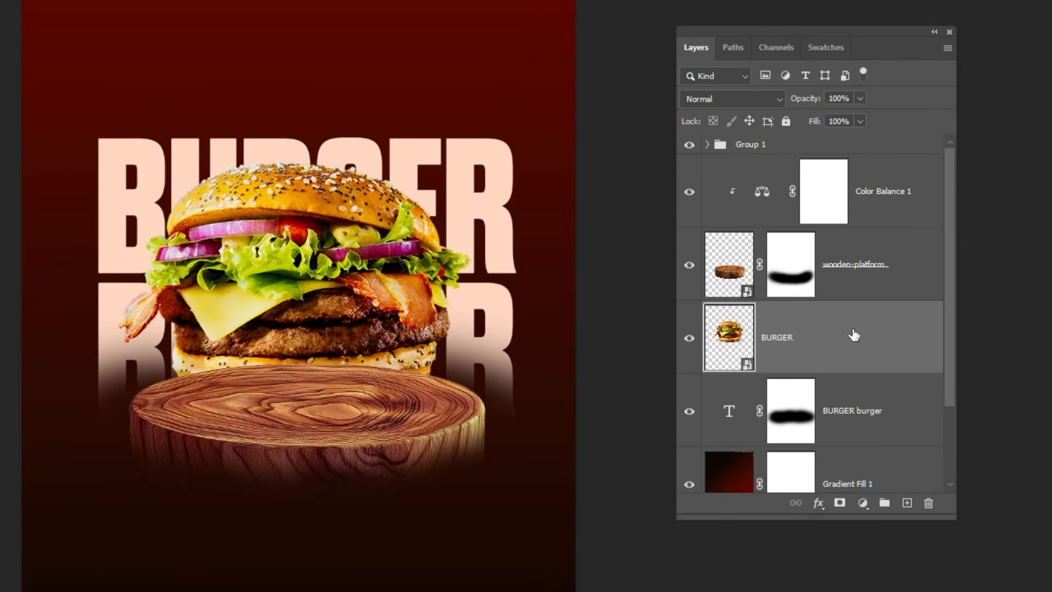
pyautogui.moveTo(902, 295); pyautogui.dragTo(866, 170)
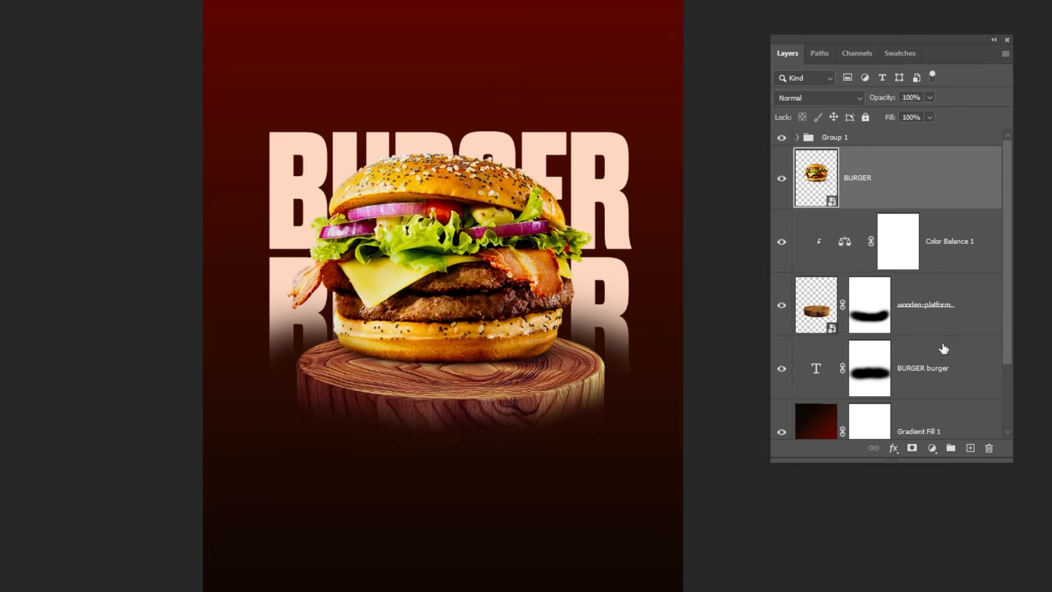
# Step: Move the BURGER text slightly up behind the burger image
pyautogui.click(889, 371)
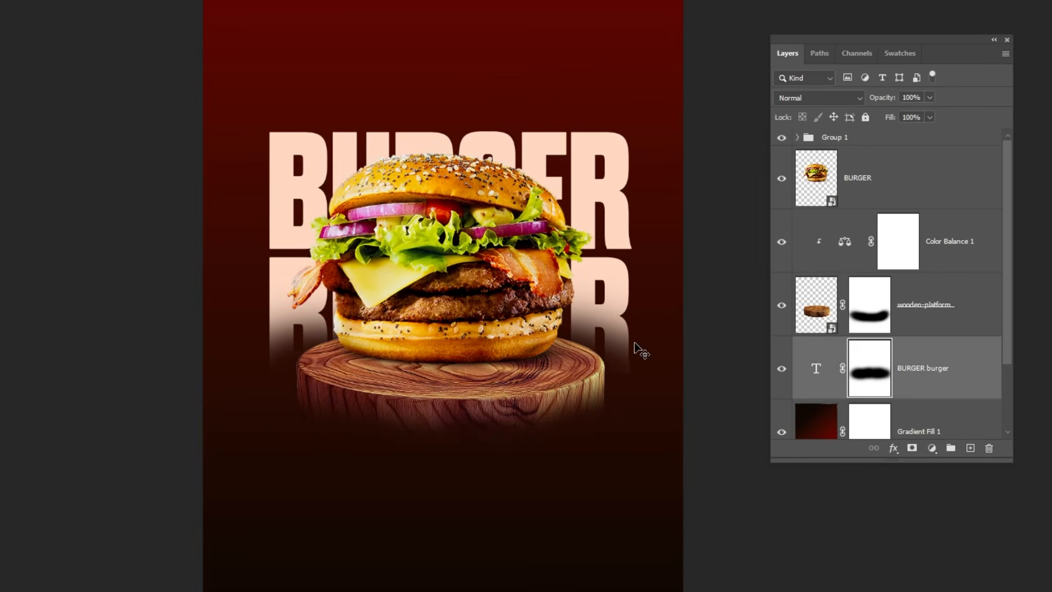
pyautogui.moveTo(636, 344); pyautogui.dragTo(640, 316)
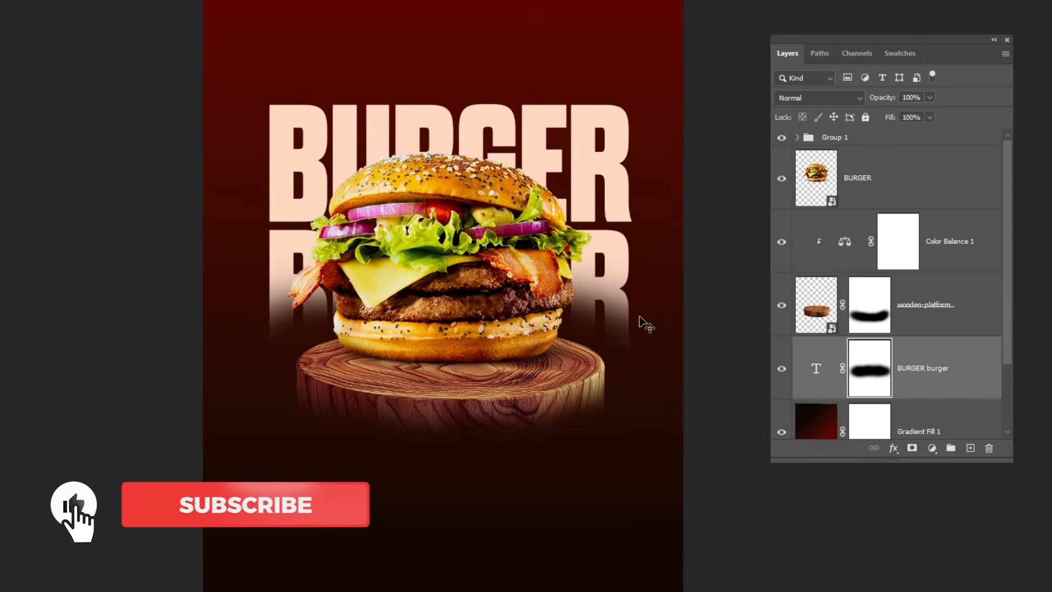
# Step: Raise the wooden platform slightly under the burger and enlarge it a little
pyautogui.click(938, 307)
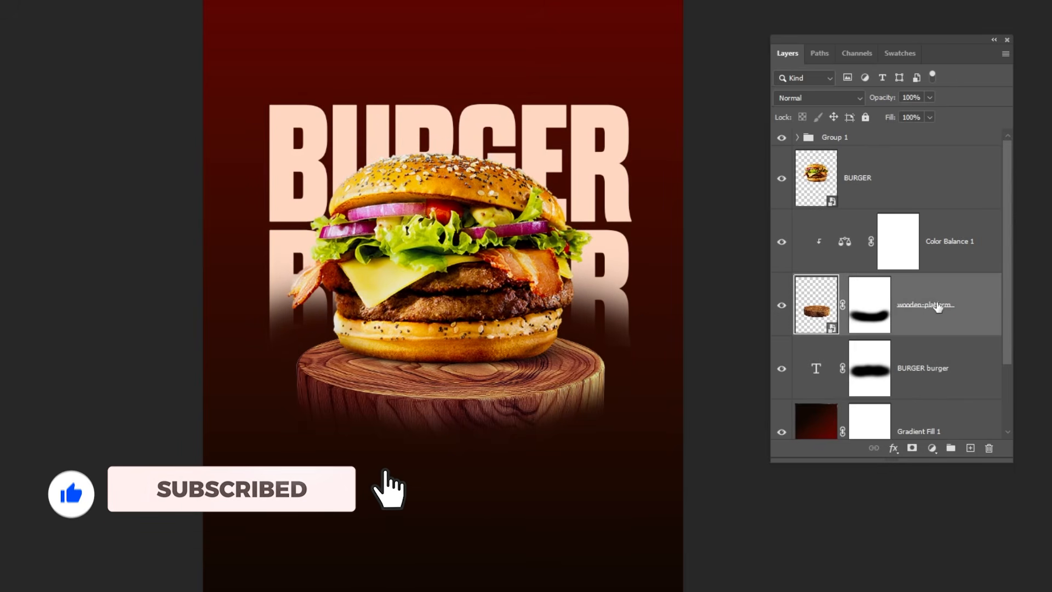
pyautogui.moveTo(622, 396); pyautogui.dragTo(629, 376)
pyautogui.hotkey('ctrl', 't')
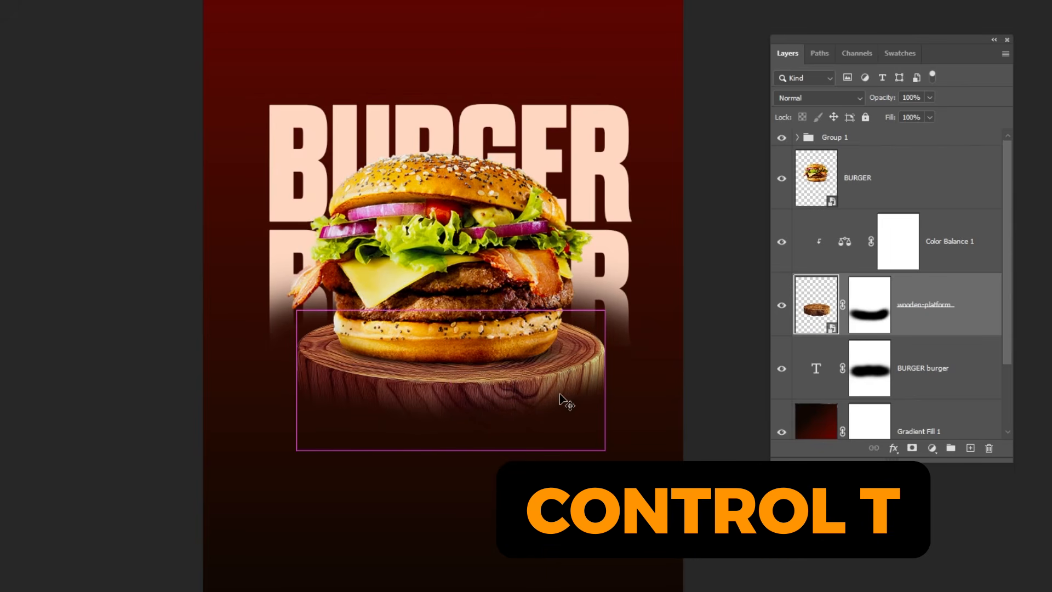
pyautogui.moveTo(606, 449); pyautogui.dragTo(611, 449)
pyautogui.press('Return')
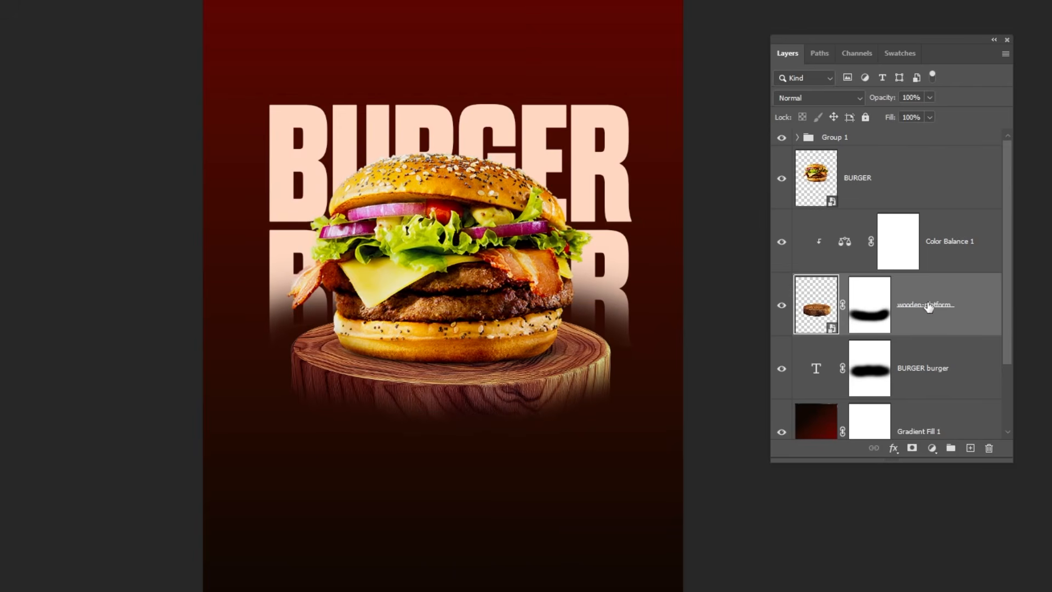
# Step: Add a new layer named "shadow burger" directly below the BURGER image layer
pyautogui.click(898, 186)
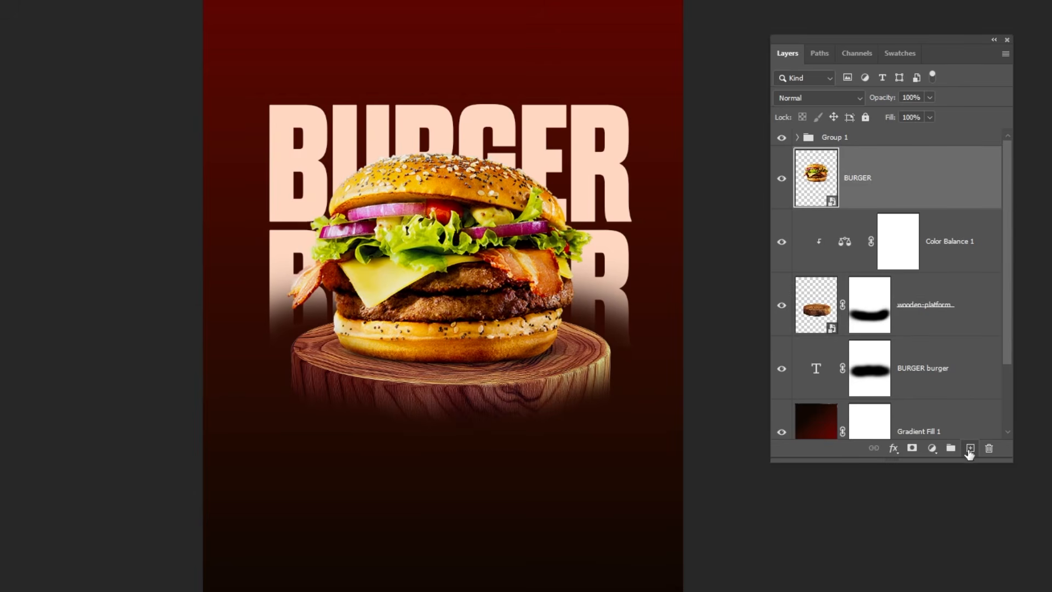
pyautogui.click(969, 448)
pyautogui.moveTo(927, 200); pyautogui.dragTo(922, 263)
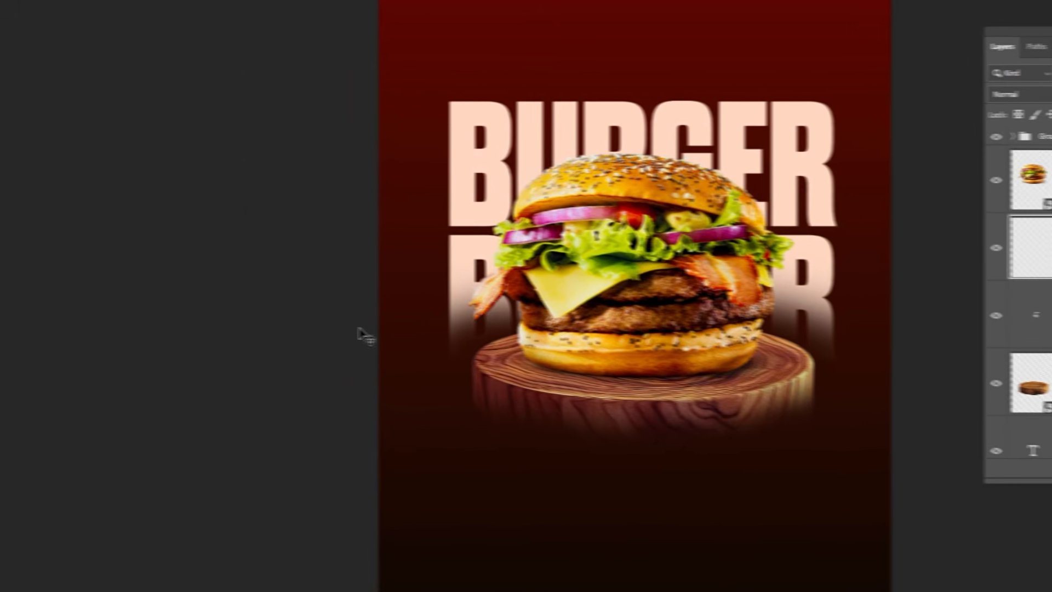
# Step: Paint a soft black contact shadow under the burger's bottom bun on the shadow burger layer and set its blend mode to Multiply
pyautogui.press('b')
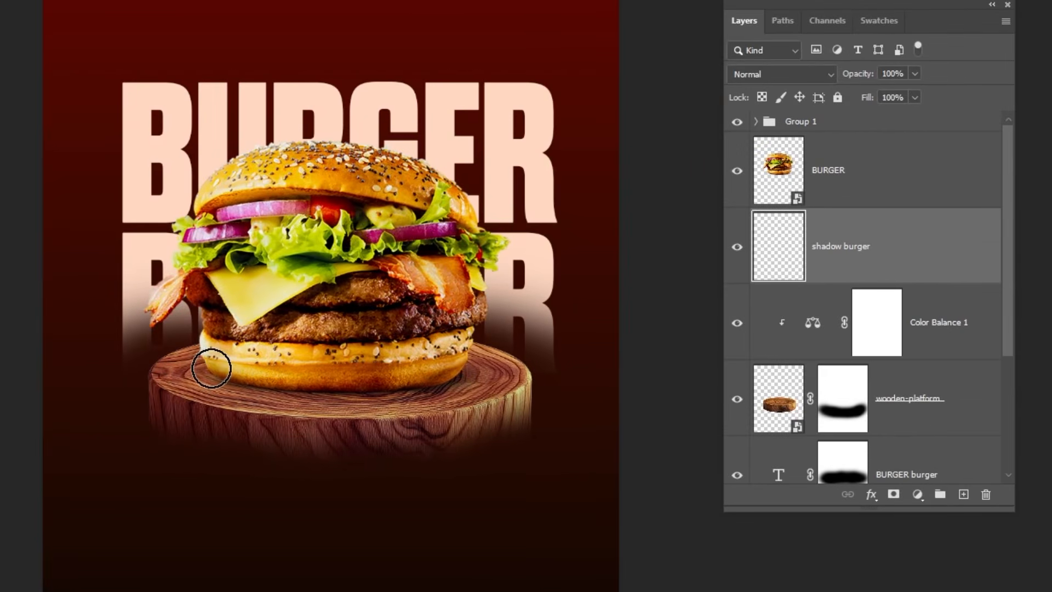
pyautogui.moveTo(211, 368)
pyautogui.mouseDown()
pyautogui.moveTo(406, 378)
pyautogui.moveTo(453, 357)
pyautogui.moveTo(327, 376)
pyautogui.moveTo(198, 365)
pyautogui.mouseUp()
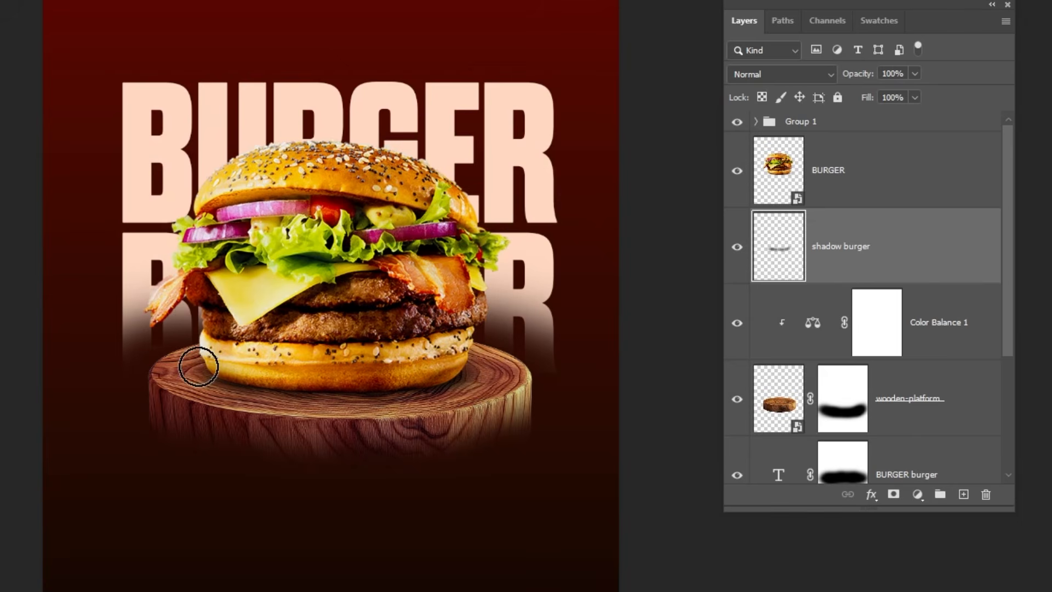
pyautogui.click(762, 74)
pyautogui.click(771, 147)
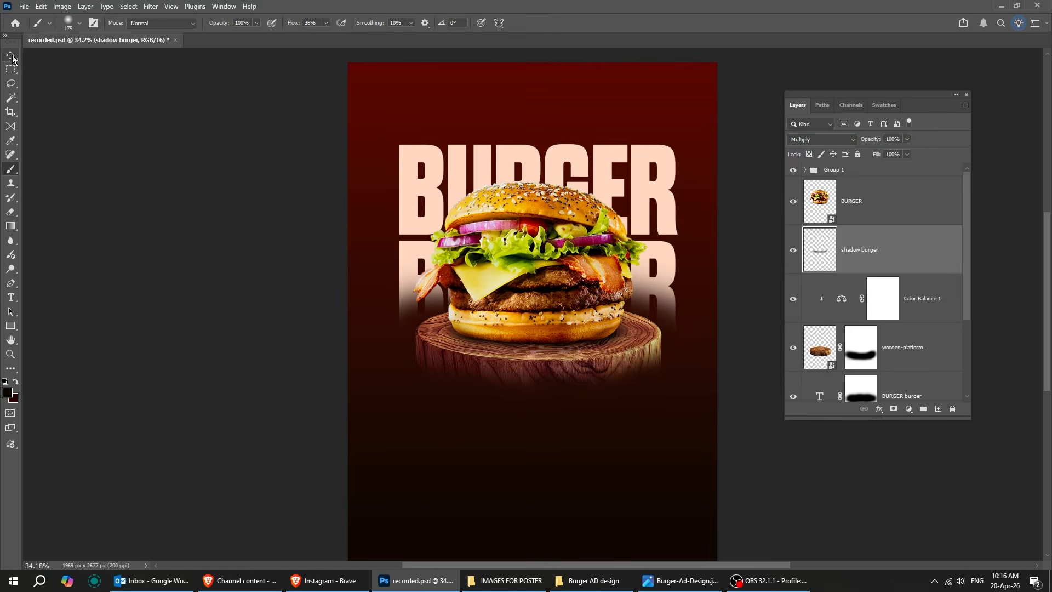
pyautogui.click(11, 55)
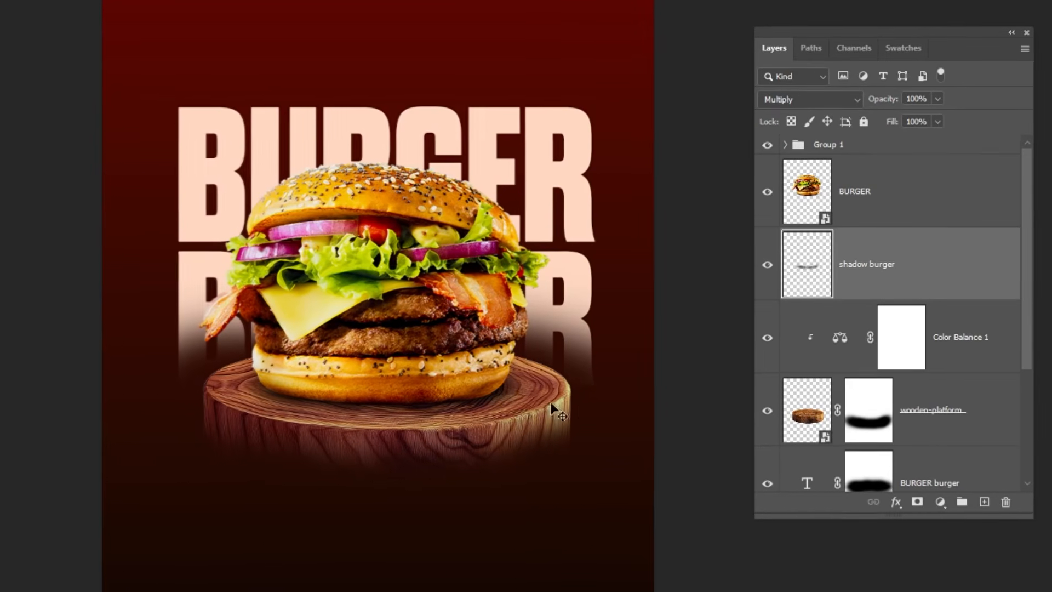
# Step: Add a Levels adjustment clipped to the BURGER image layer, raise the black input level to 37 and slightly adjust the midtones
pyautogui.click(899, 202)
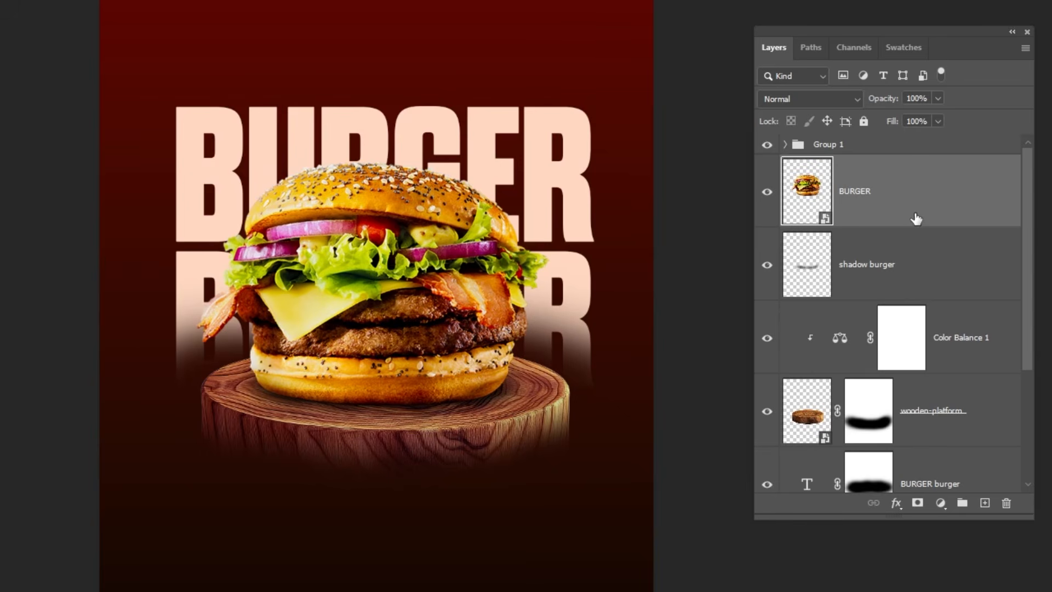
pyautogui.click(940, 503)
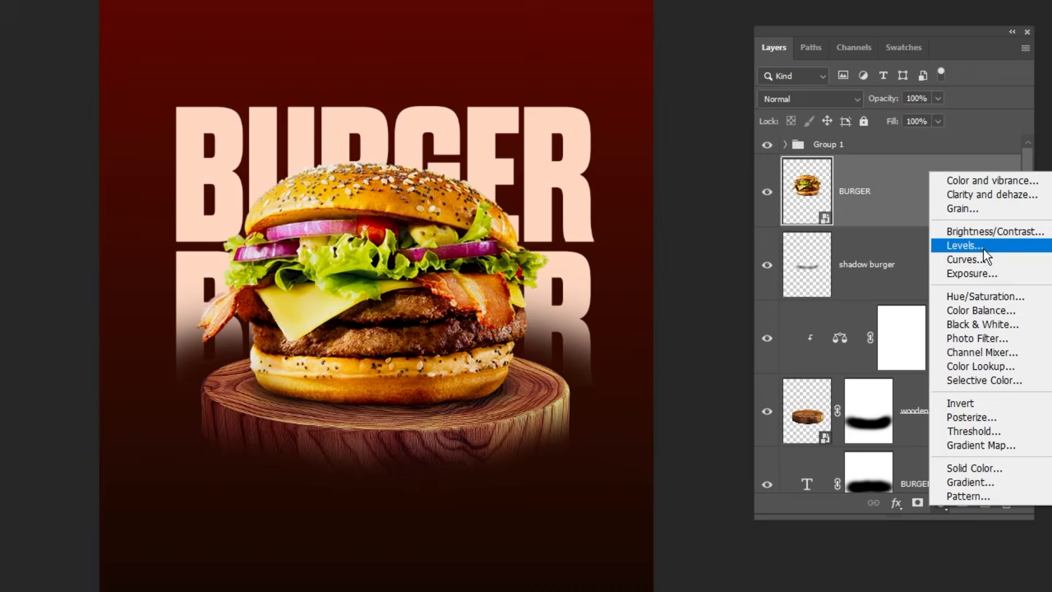
pyautogui.click(965, 245)
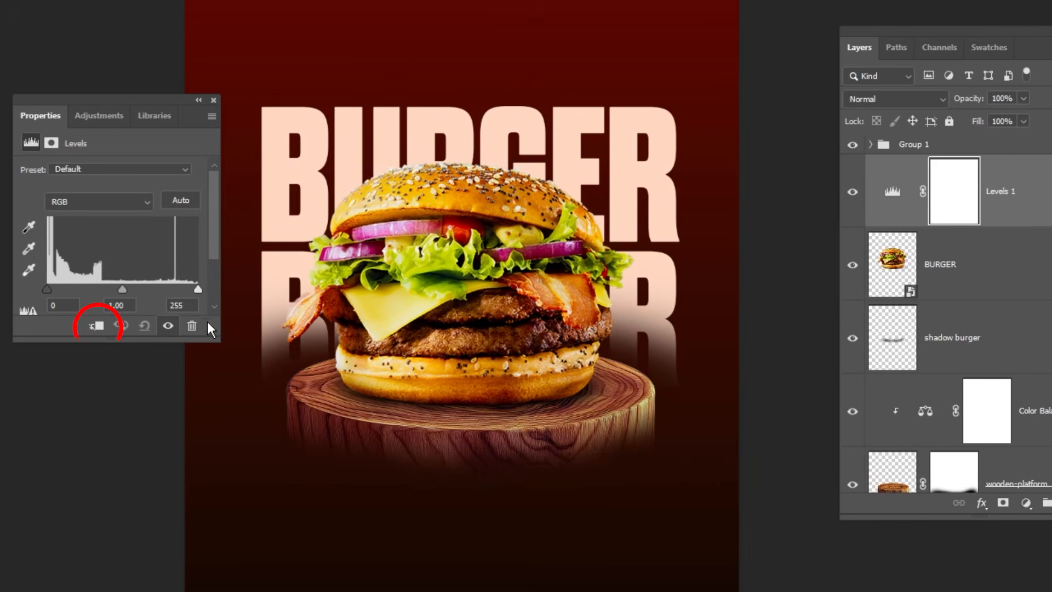
pyautogui.click(96, 326)
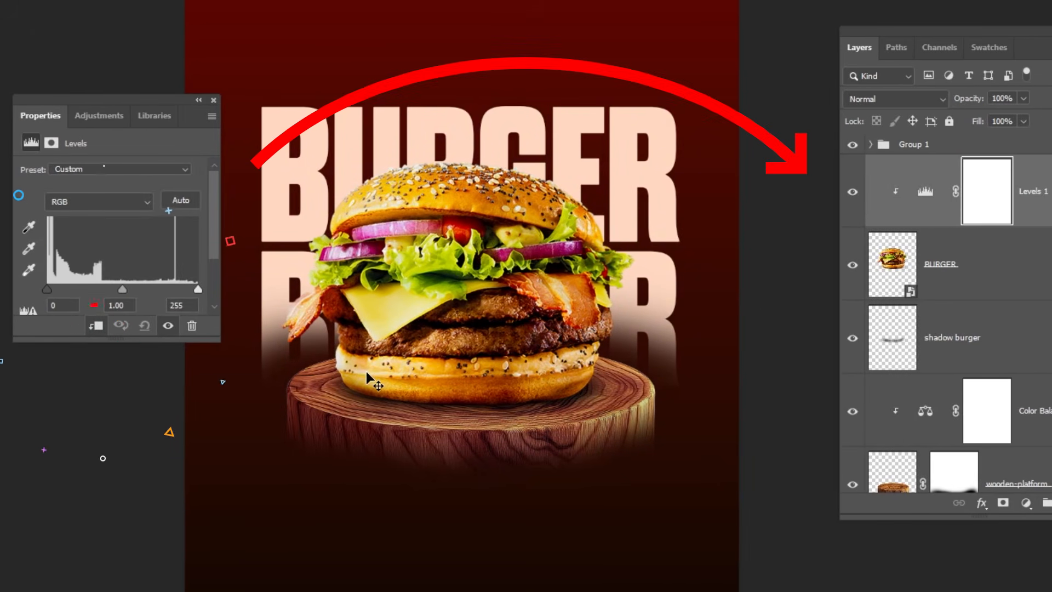
pyautogui.moveTo(48, 288); pyautogui.dragTo(69, 285)
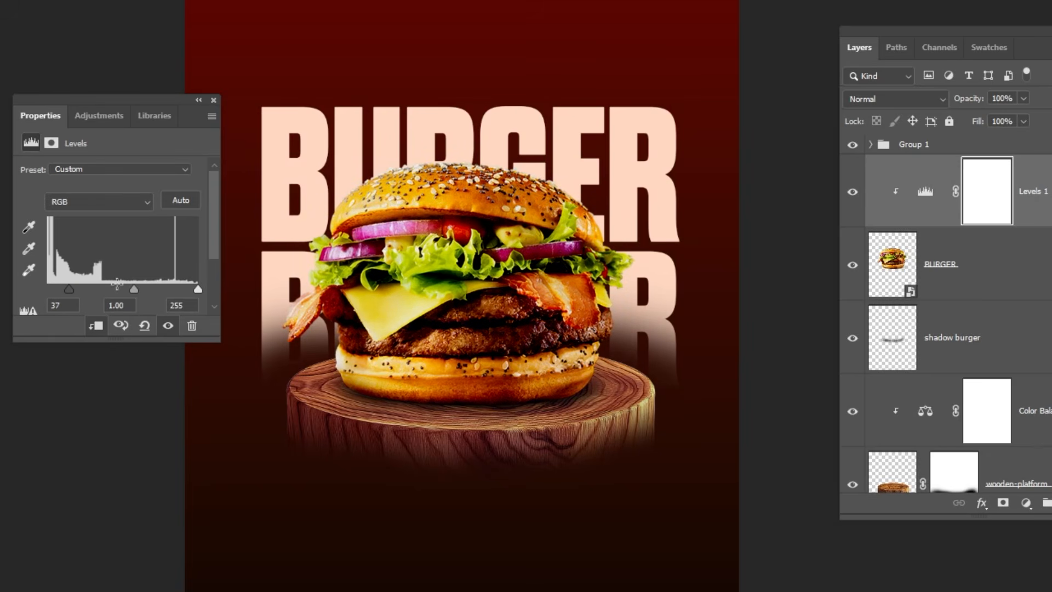
pyautogui.moveTo(133, 285)
pyautogui.mouseDown()
pyautogui.moveTo(119, 287)
pyautogui.moveTo(136, 288)
pyautogui.mouseUp()
pyautogui.click(214, 100)
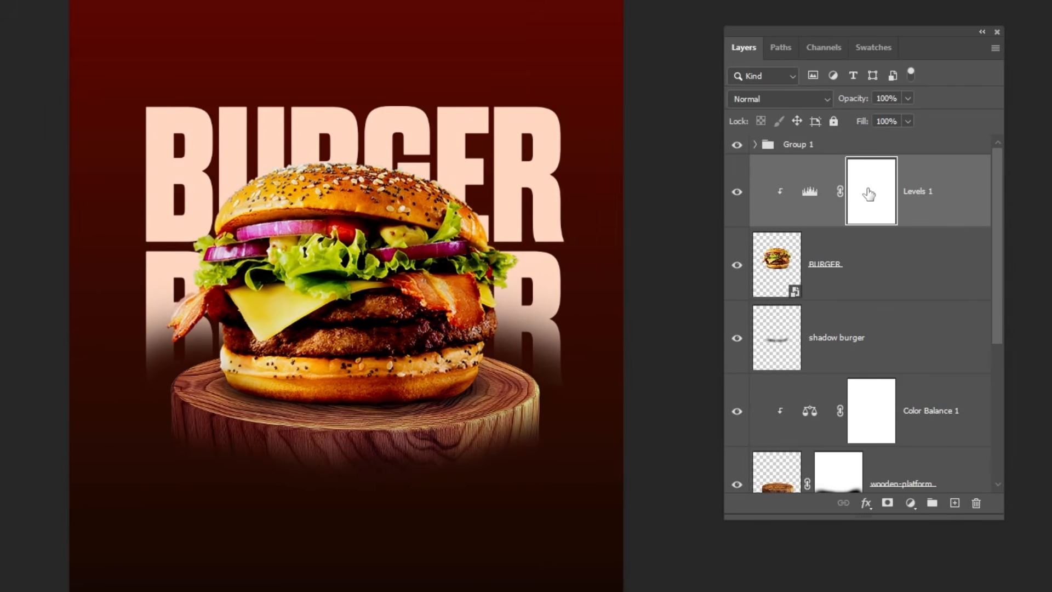
# Step: Invert the Levels 1 mask, reveal the darkening on the lower burger with a white 500 px soft brush, and compare with the adjustment hidden
pyautogui.hotkey('ctrl', 'i')
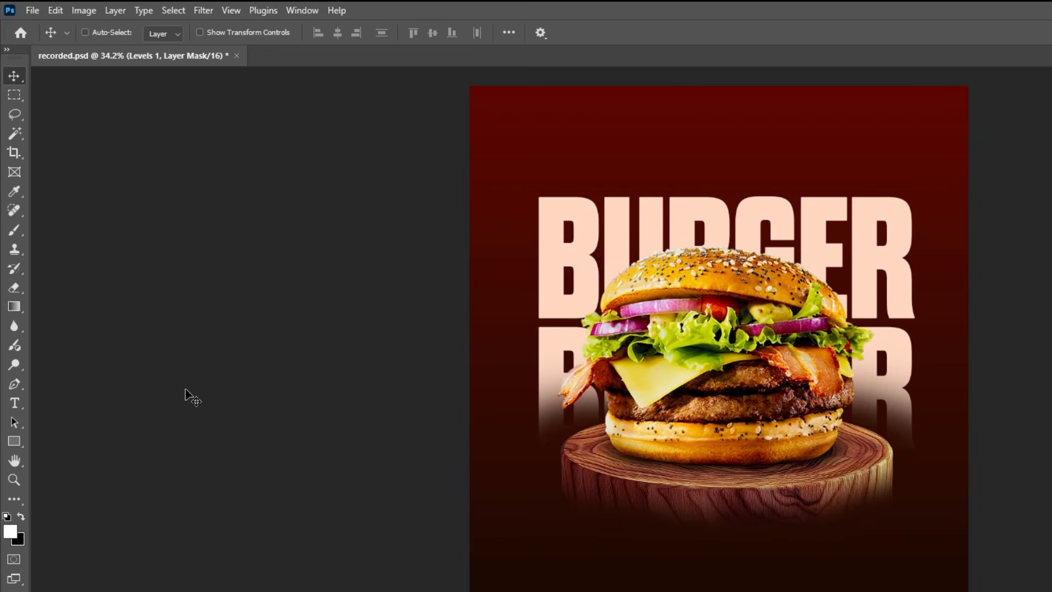
pyautogui.press('b')
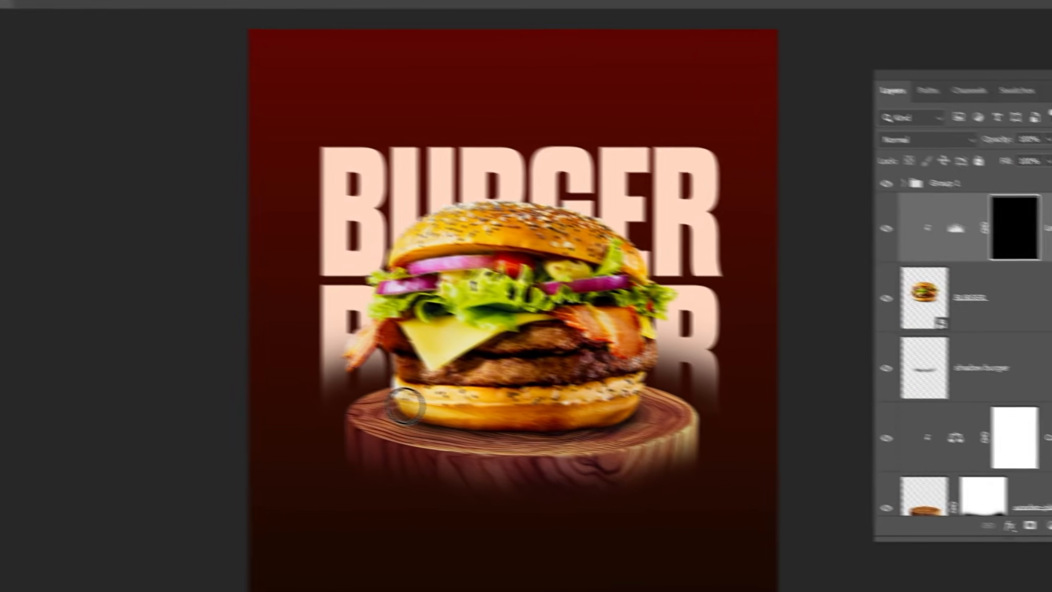
pyautogui.press(']')
pyautogui.press(']')
pyautogui.press(']')
pyautogui.press(']')
pyautogui.press(']')
pyautogui.moveTo(624, 441); pyautogui.dragTo(655, 445)
pyautogui.moveTo(283, 384)
pyautogui.mouseDown()
pyautogui.moveTo(415, 390)
pyautogui.moveTo(449, 379)
pyautogui.moveTo(365, 403)
pyautogui.moveTo(234, 402)
pyautogui.moveTo(275, 395)
pyautogui.moveTo(192, 381)
pyautogui.moveTo(469, 398)
pyautogui.mouseUp()
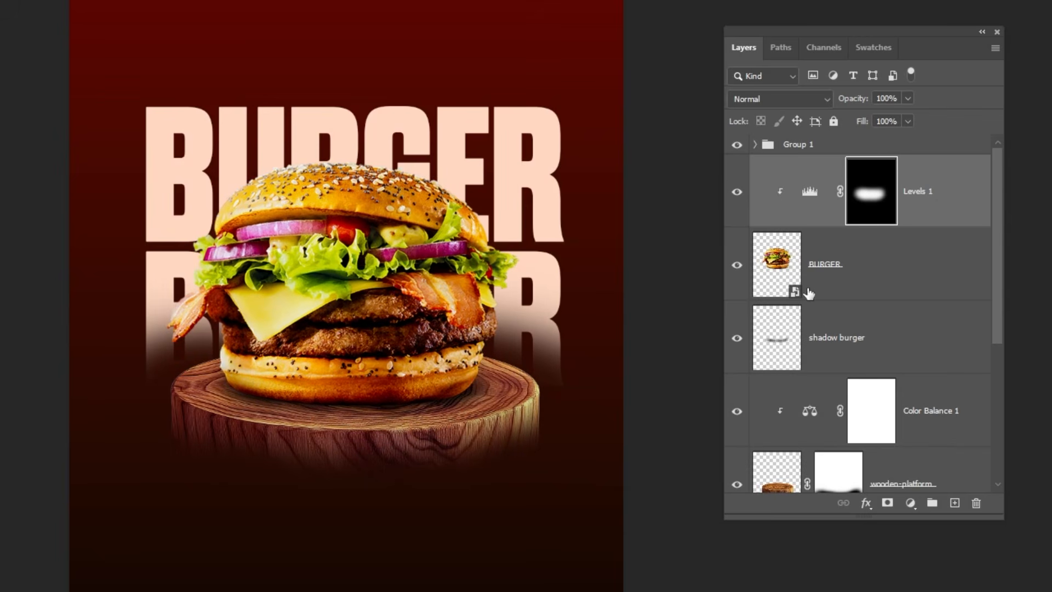
pyautogui.click(737, 191)
pyautogui.click(738, 192)
pyautogui.click(737, 192)
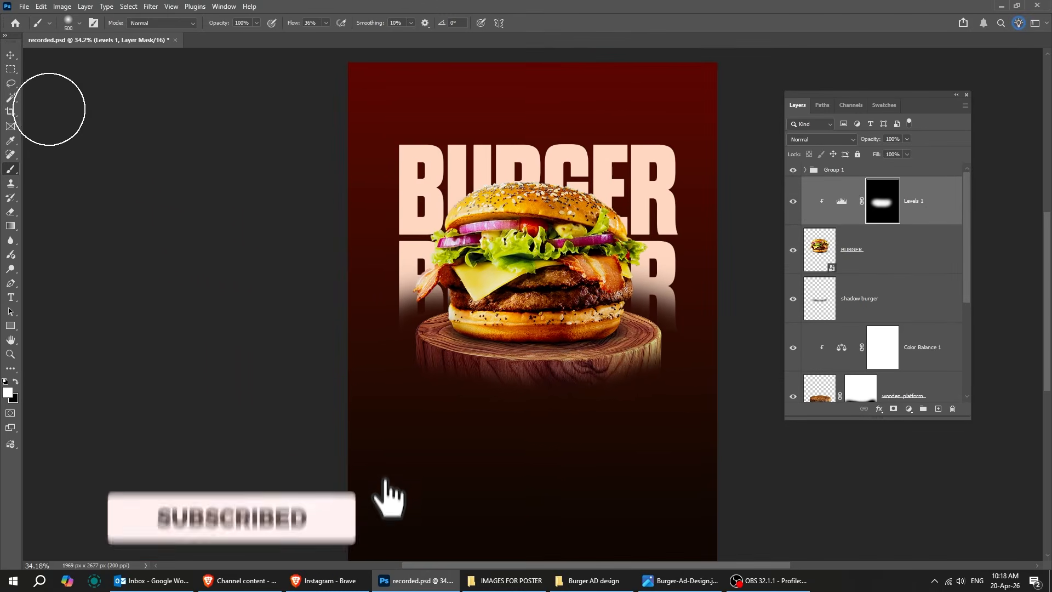
pyautogui.press('v')
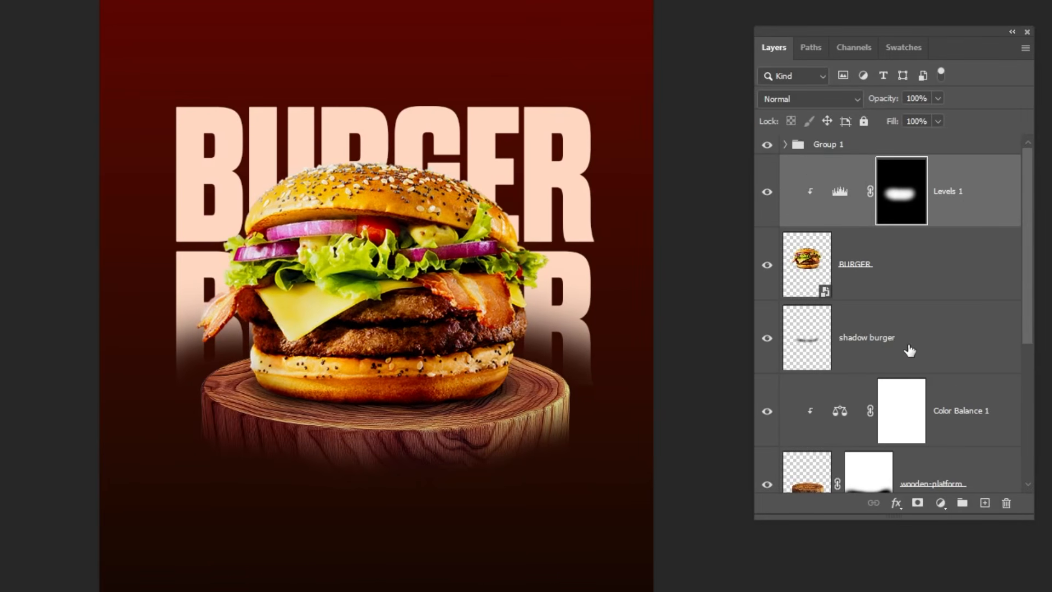
# Step: Add a new layer above shadow burger and set the foreground color to #1d0902, sampled from the dark lower background
pyautogui.click(886, 306)
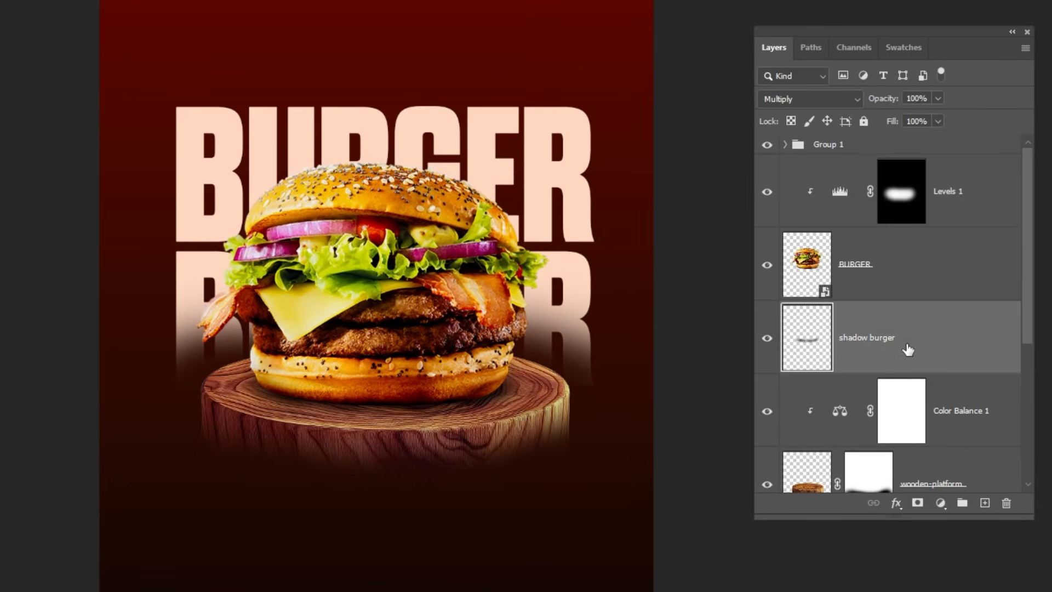
pyautogui.click(984, 503)
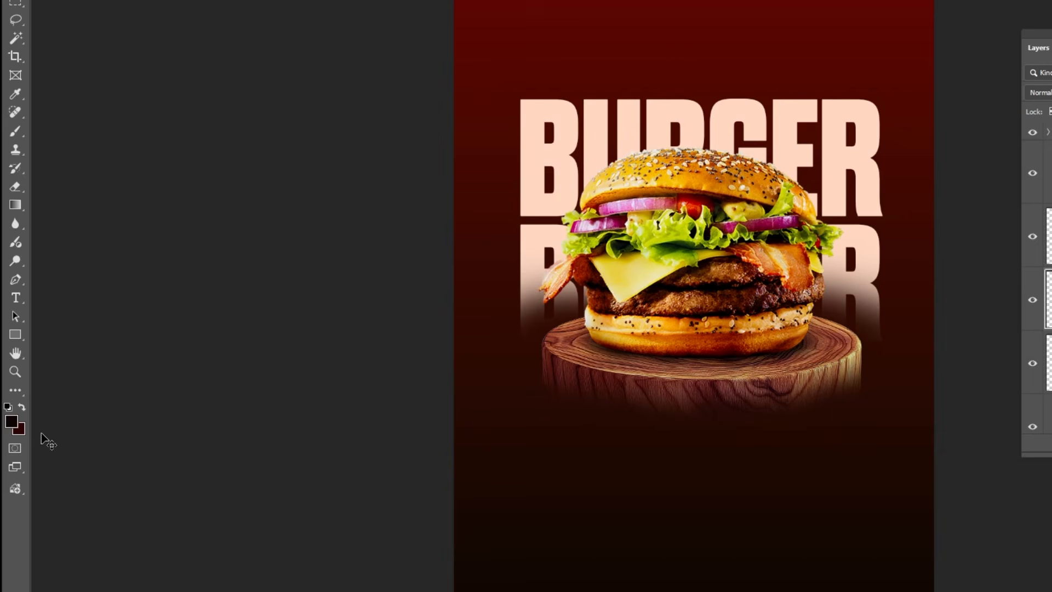
pyautogui.click(17, 422)
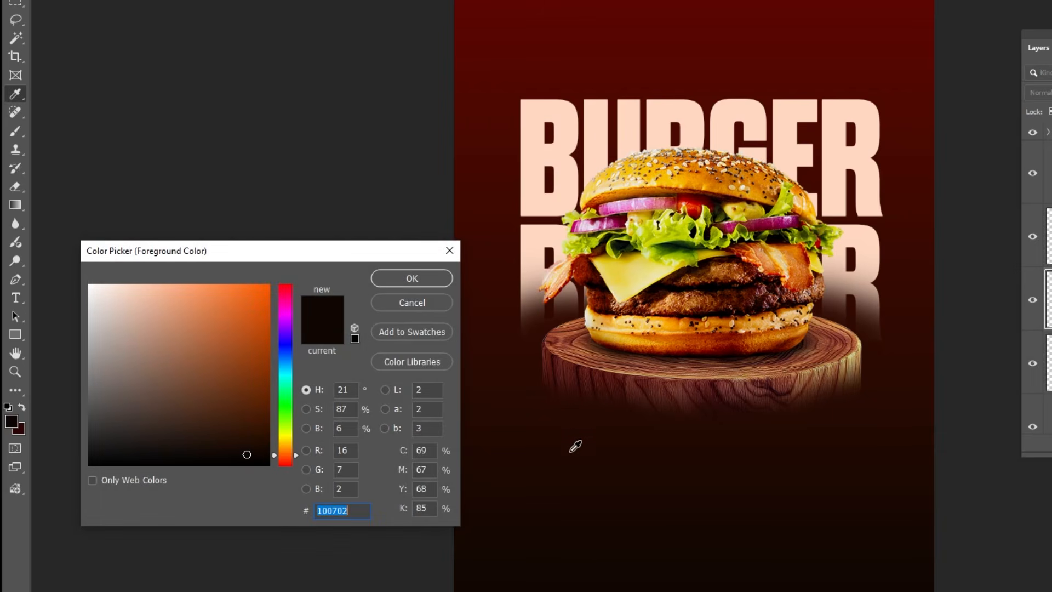
pyautogui.click(582, 465)
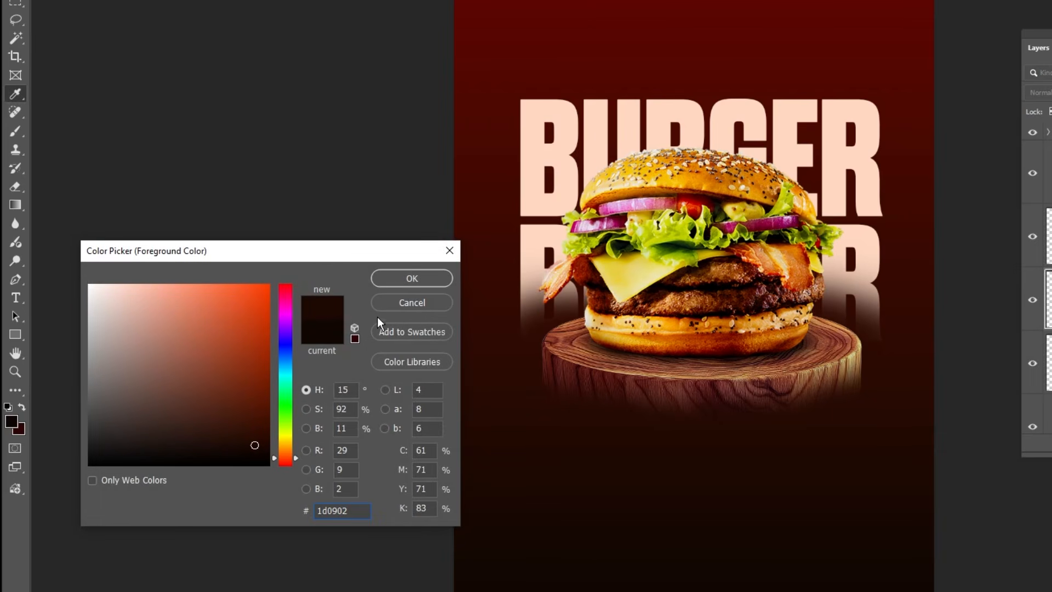
pyautogui.click(396, 281)
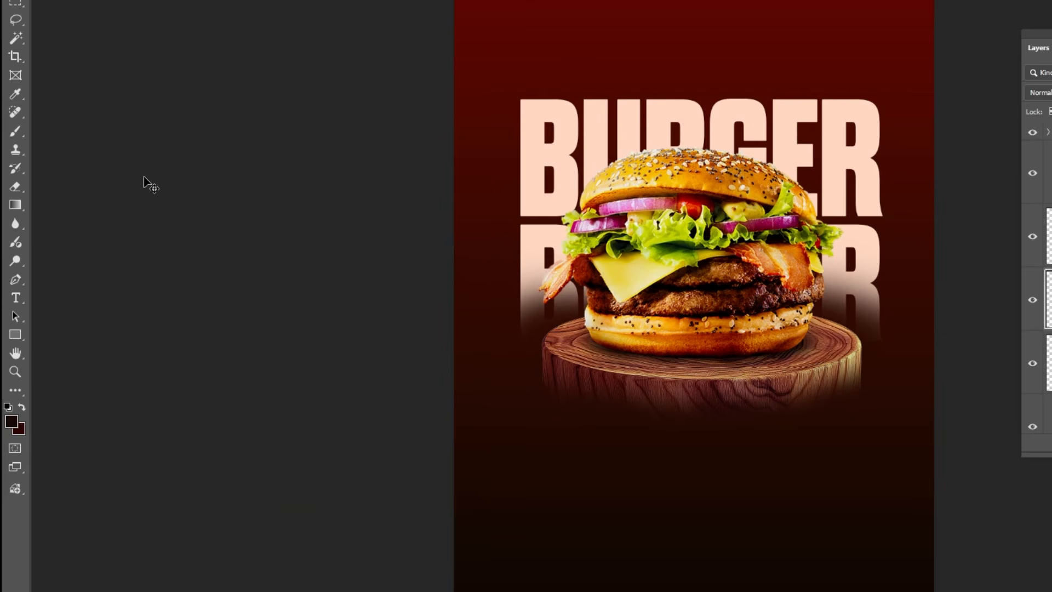
# Step: Paint a soft shadow around the burger over the BURGER text with a 500 px brush at 36% flow, and name the layer "shadow"
pyautogui.press('b')
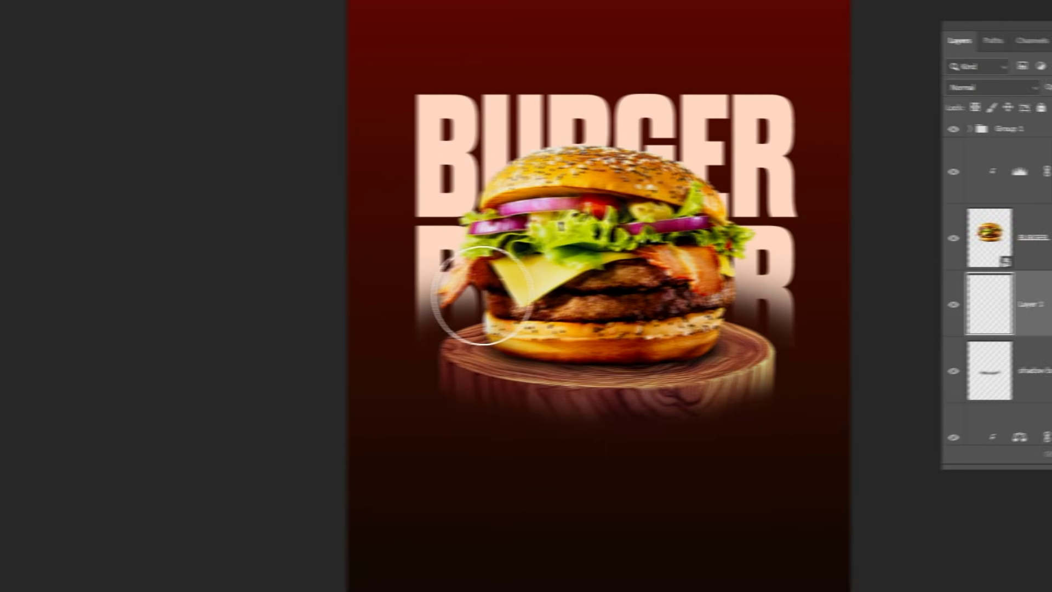
pyautogui.click(496, 265)
pyautogui.click(508, 225)
pyautogui.click(520, 199)
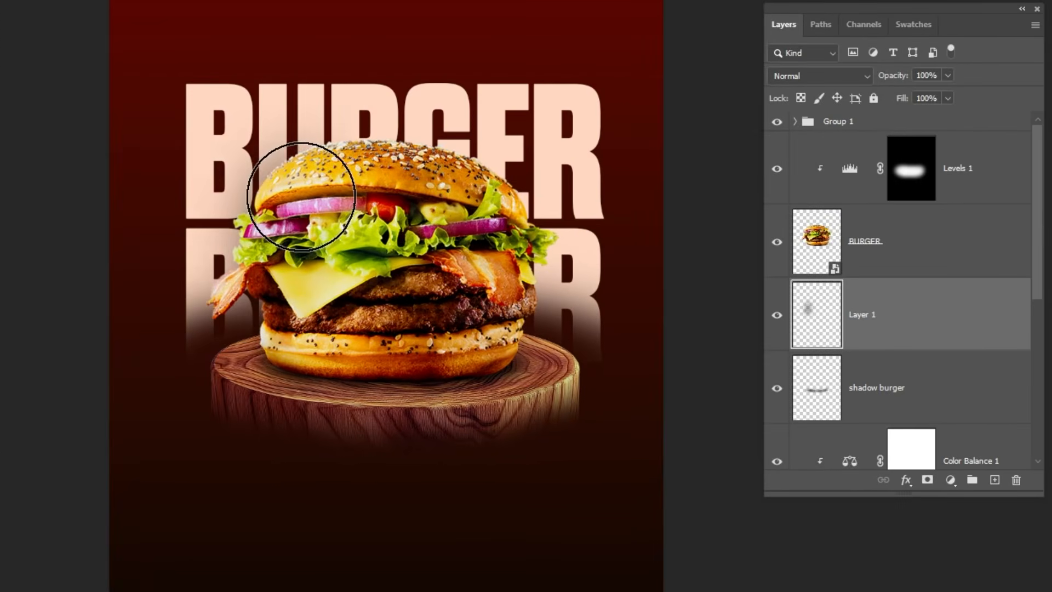
pyautogui.moveTo(301, 196)
pyautogui.mouseDown()
pyautogui.moveTo(347, 175)
pyautogui.moveTo(412, 167)
pyautogui.moveTo(451, 188)
pyautogui.moveTo(486, 237)
pyautogui.moveTo(501, 298)
pyautogui.mouseUp()
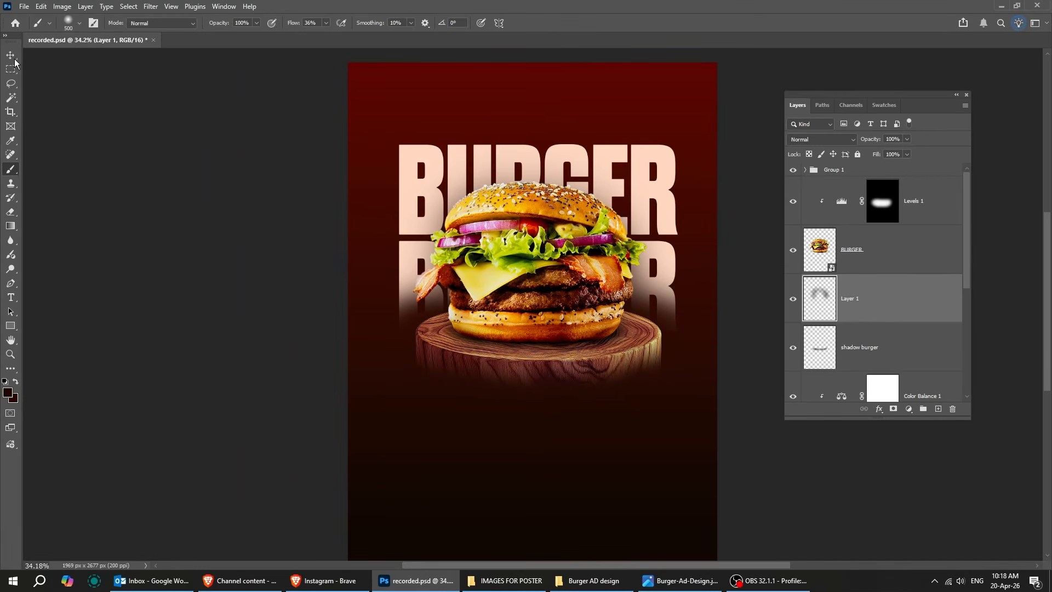
pyautogui.click(13, 58)
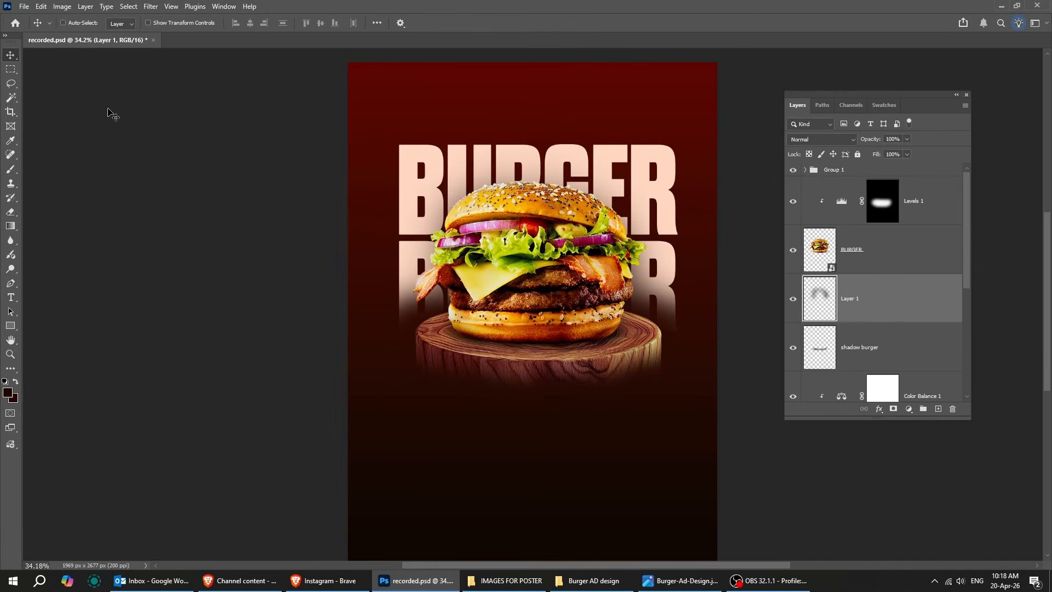
# Step: Add an Exposure adjustment above Color Balance 1, clip it to the wooden platform and set Exposure to +0.77
pyautogui.scroll(-2, 912, 289)
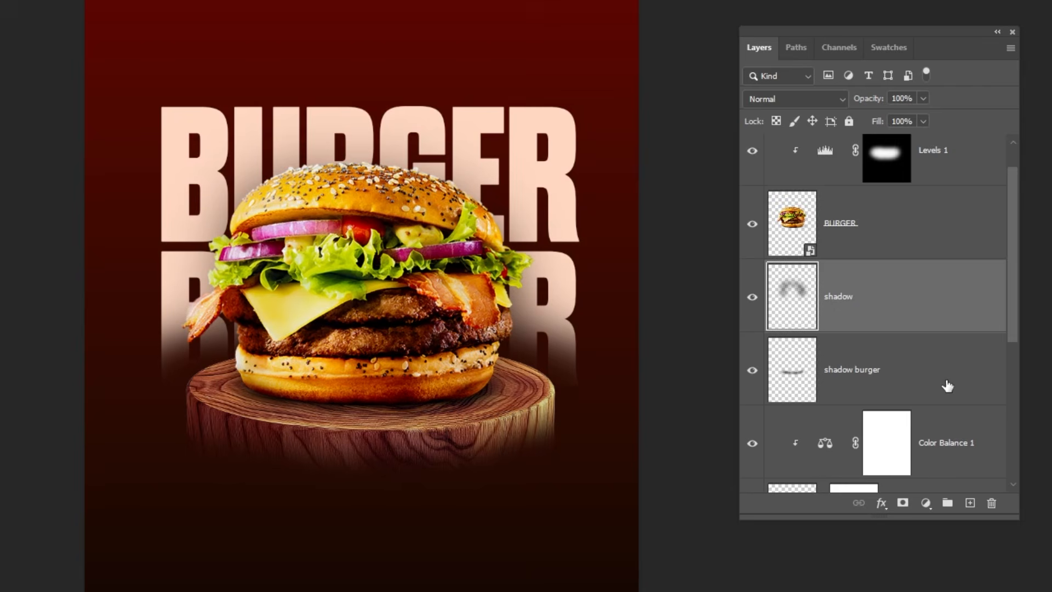
pyautogui.scroll(-5, 947, 386)
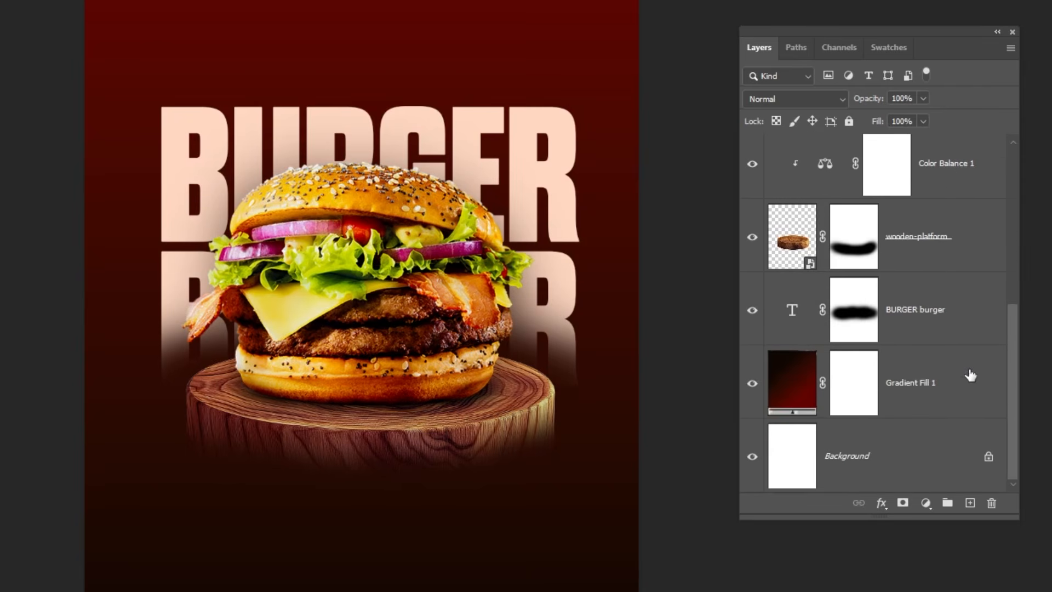
pyautogui.click(930, 246)
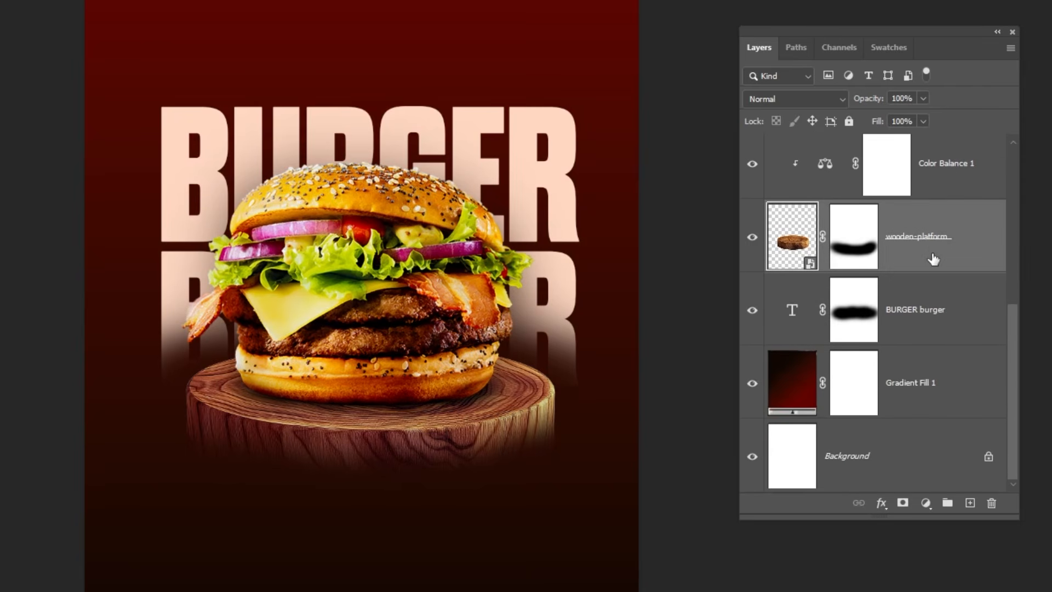
pyautogui.scroll(1, 934, 255)
pyautogui.click(939, 241)
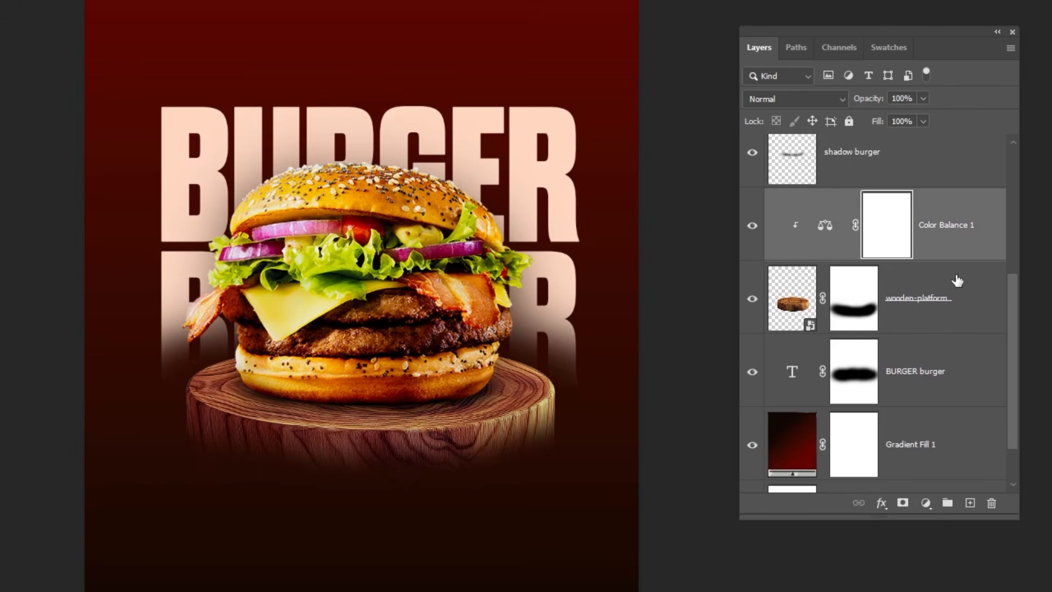
pyautogui.click(926, 503)
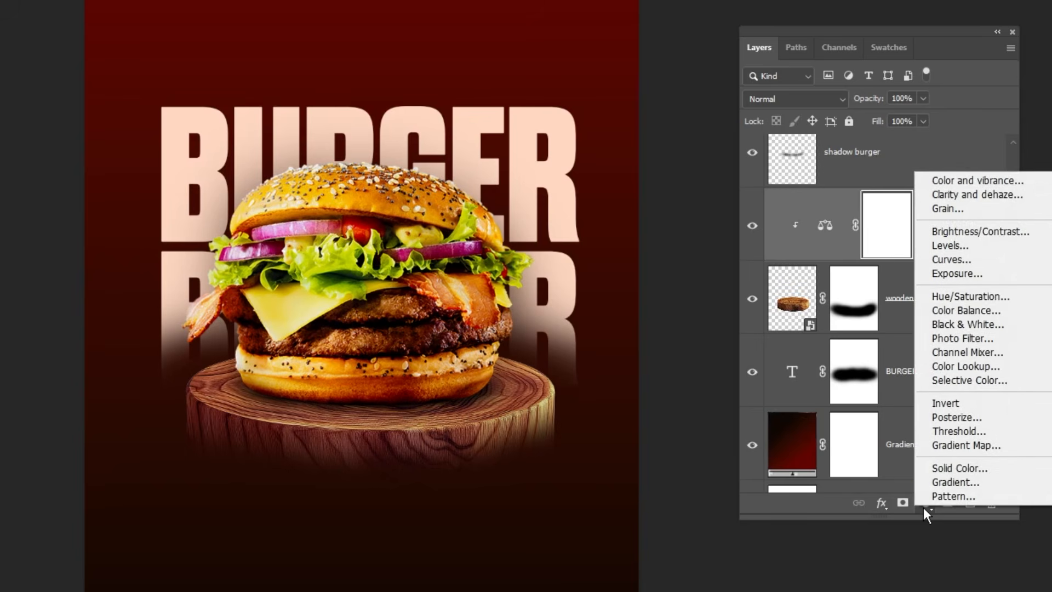
pyautogui.click(986, 273)
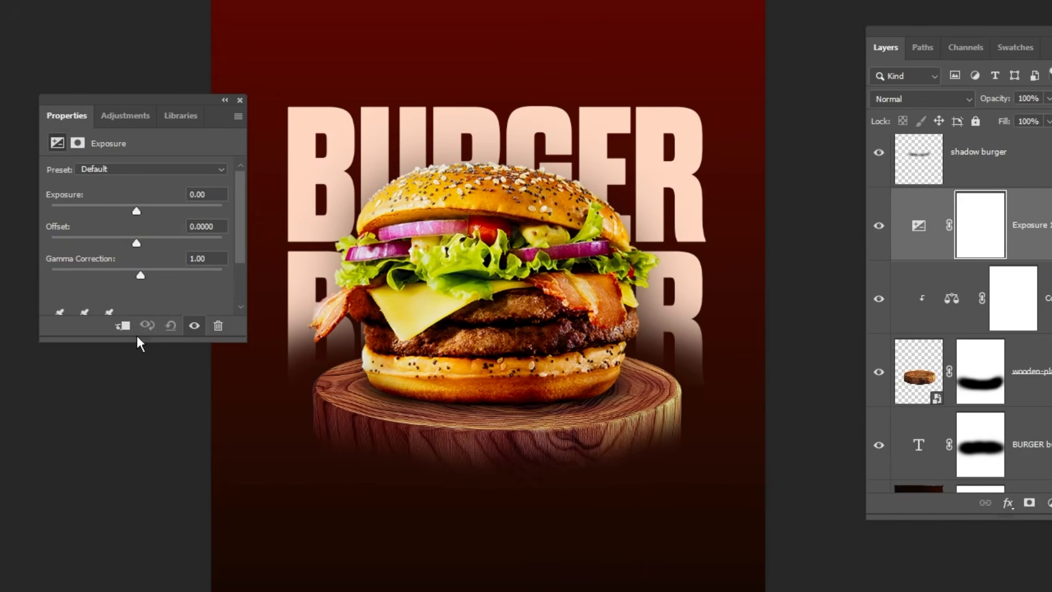
pyautogui.click(122, 326)
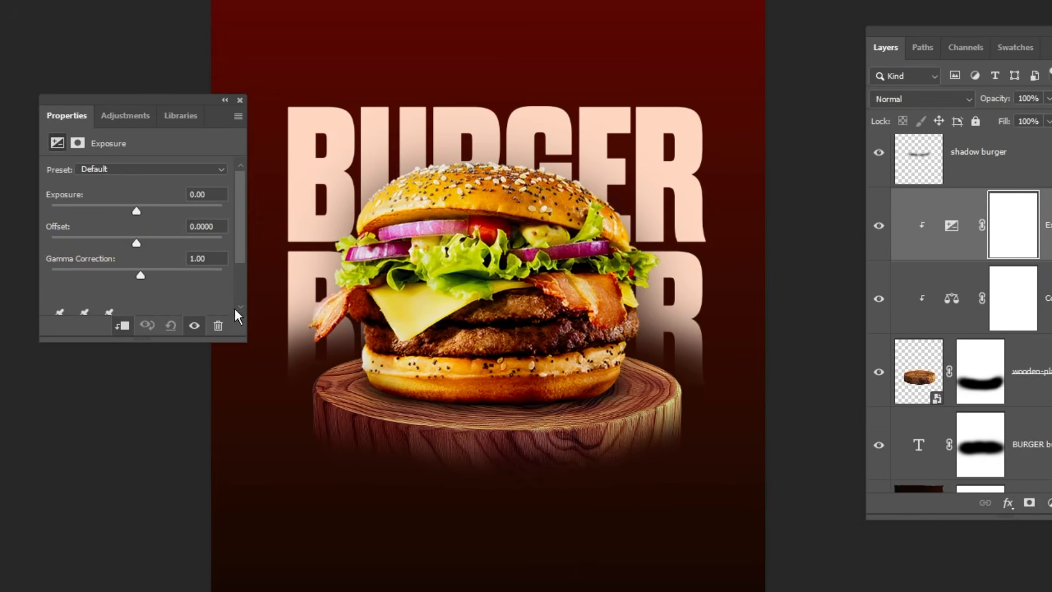
pyautogui.moveTo(141, 211); pyautogui.dragTo(154, 212)
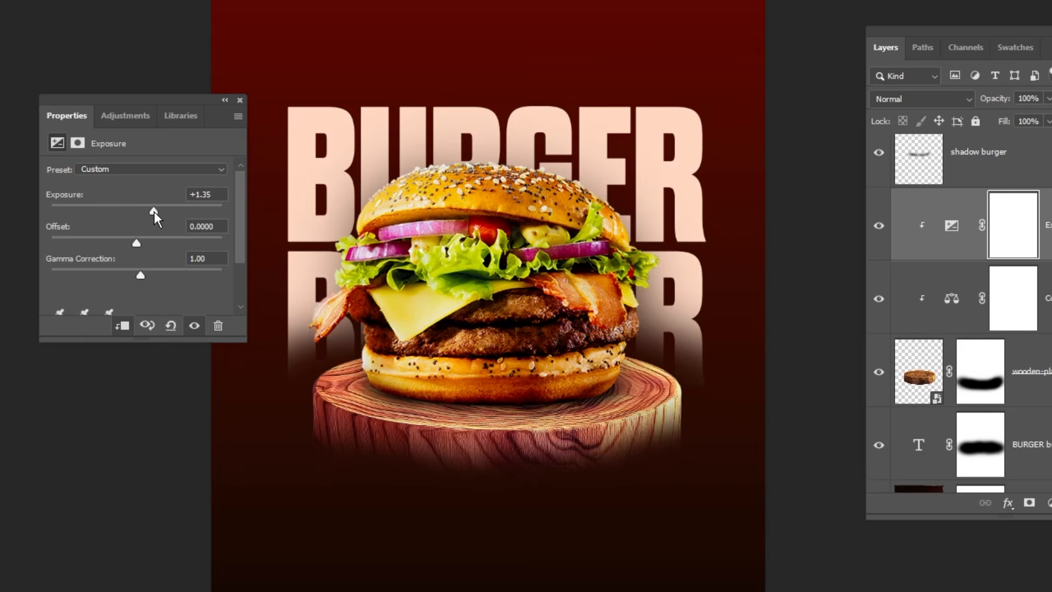
pyautogui.moveTo(153, 212); pyautogui.dragTo(147, 212)
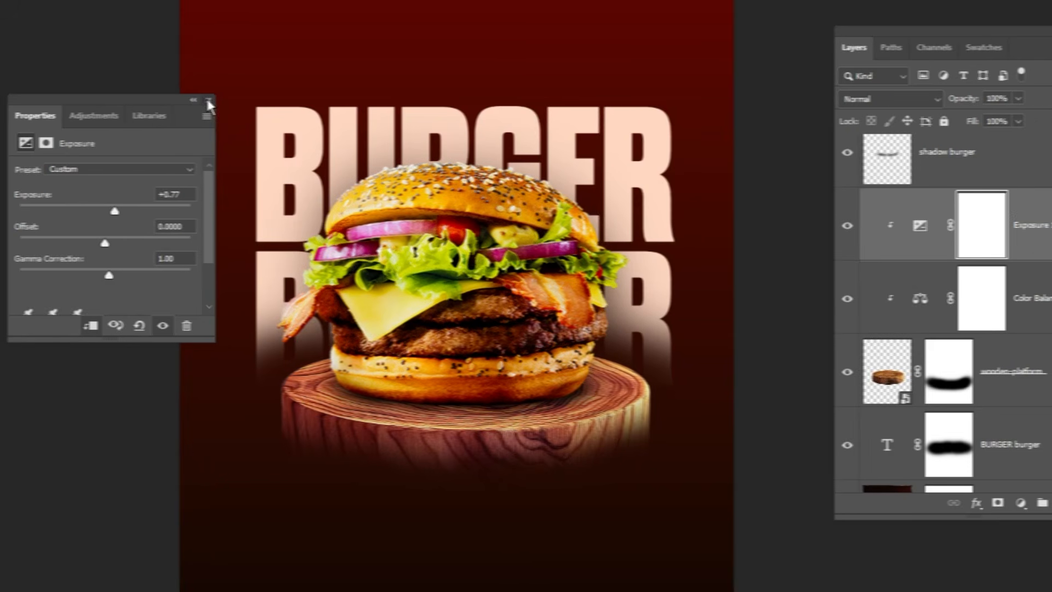
# Step: Invert the Exposure 1 mask, reveal the brightening along the wooden platform's front rim with a white brush, and compare with the adjustment hidden
pyautogui.click(240, 100)
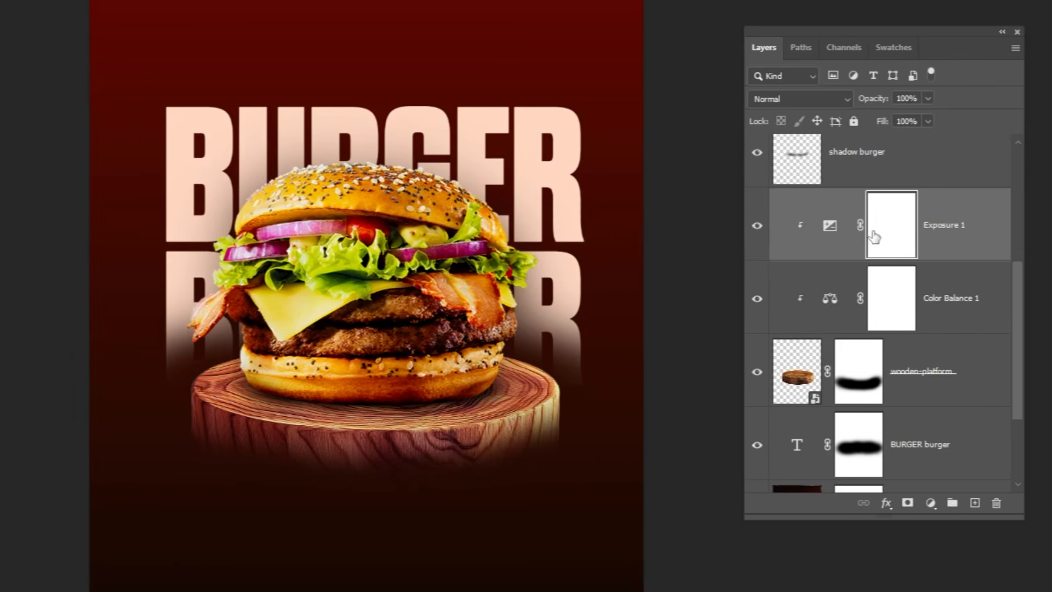
pyautogui.hotkey('ctrl', 'i')
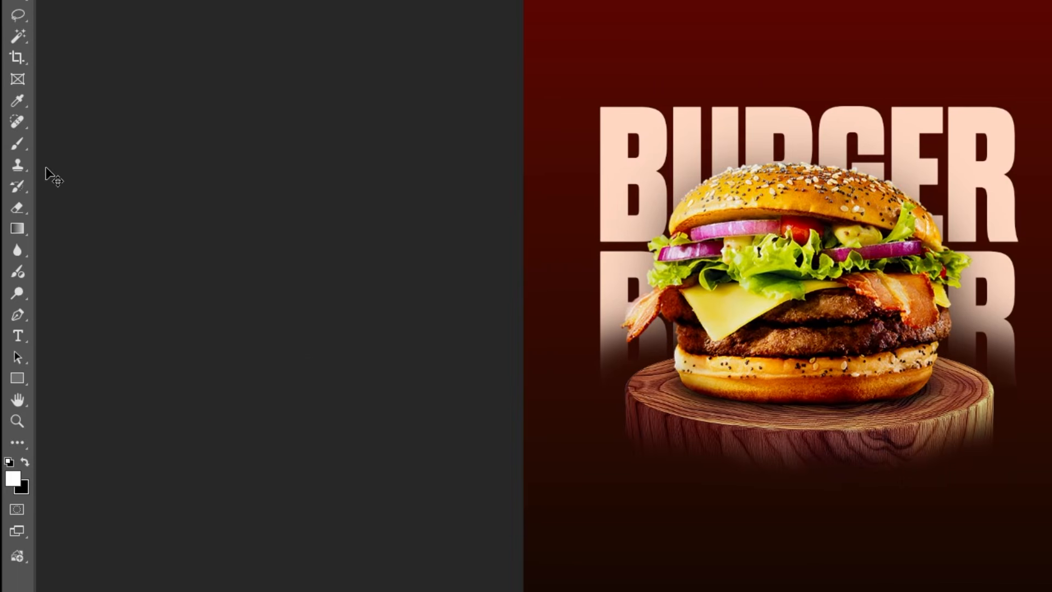
pyautogui.click(20, 144)
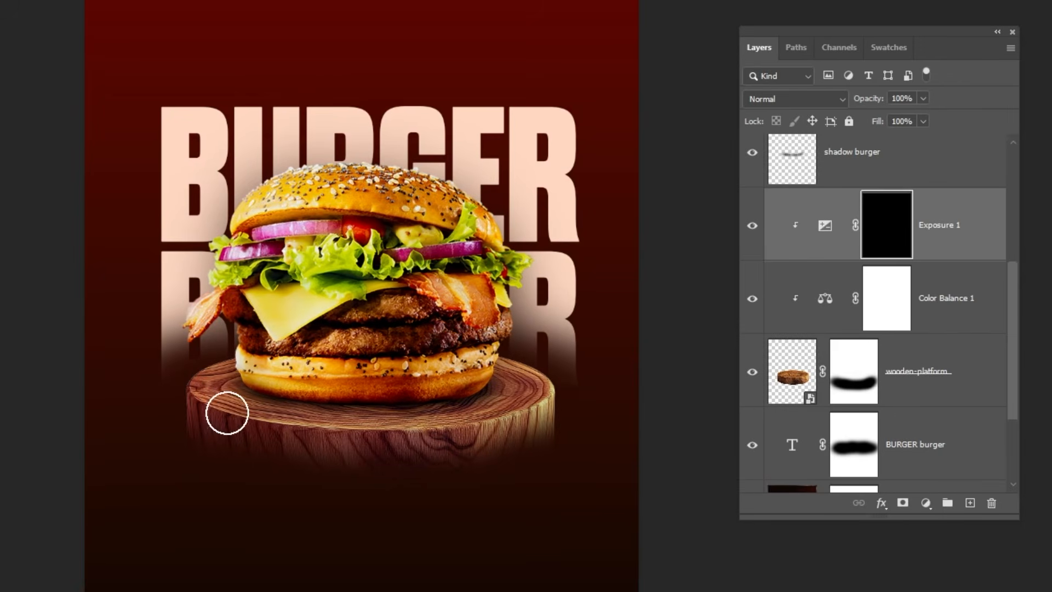
pyautogui.moveTo(260, 423)
pyautogui.mouseDown()
pyautogui.moveTo(398, 431)
pyautogui.moveTo(381, 430)
pyautogui.moveTo(553, 392)
pyautogui.moveTo(432, 432)
pyautogui.moveTo(315, 432)
pyautogui.moveTo(177, 391)
pyautogui.mouseUp()
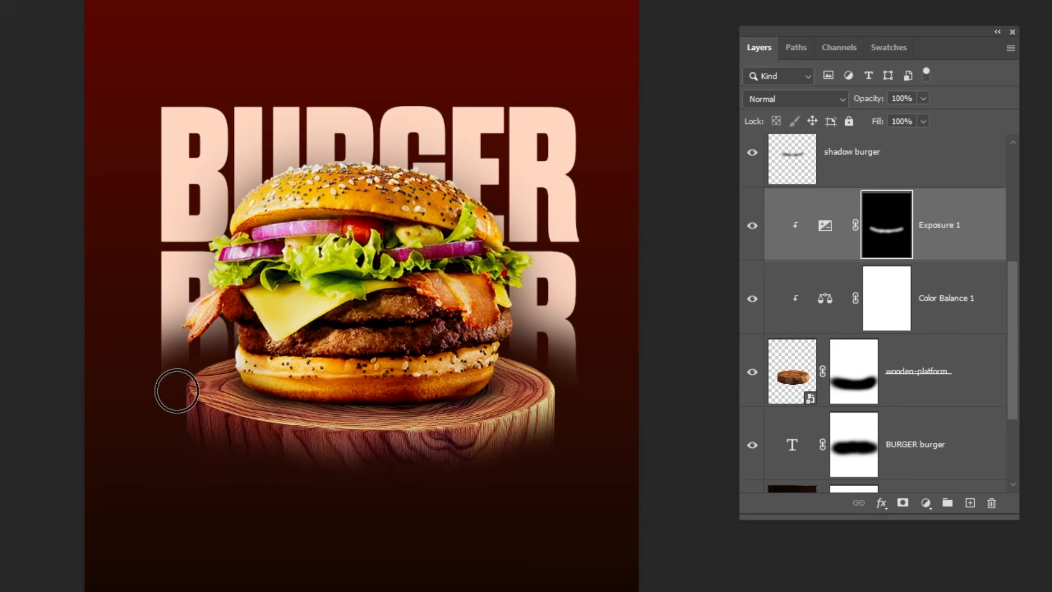
pyautogui.click(752, 224)
pyautogui.click(753, 224)
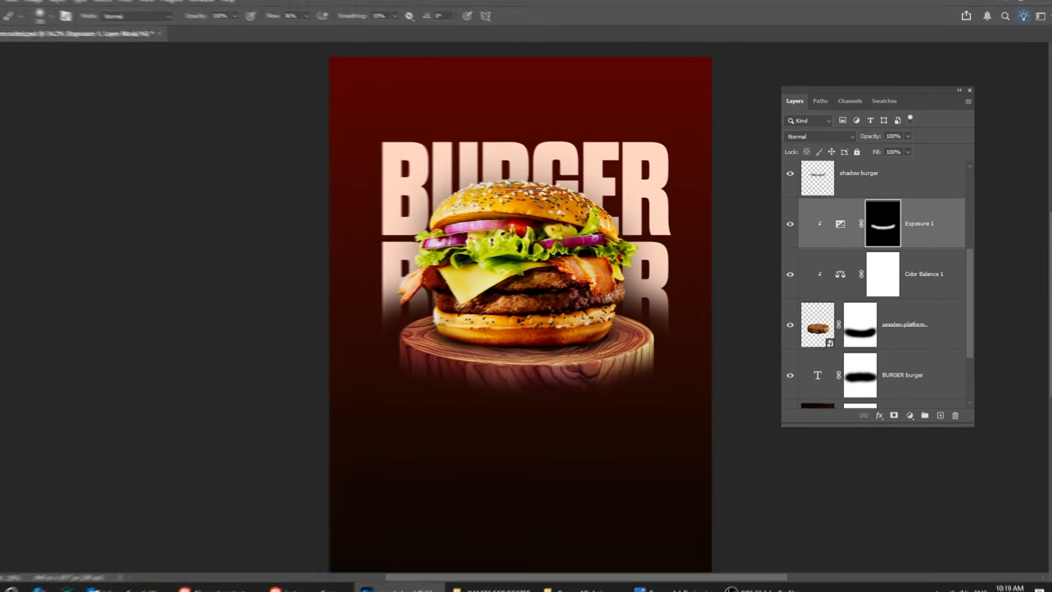
pyautogui.click(12, 55)
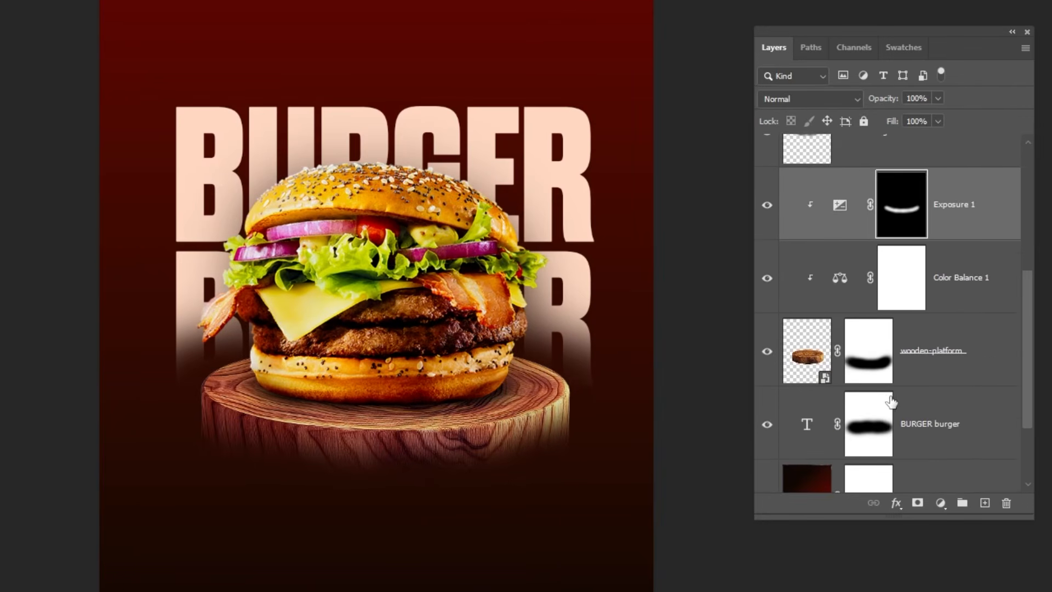
# Step: Place the people image from the IMAGES FOR POSTER folder above Gradient Fill 1 and move it up to the poster's top
pyautogui.scroll(-3, 905, 345)
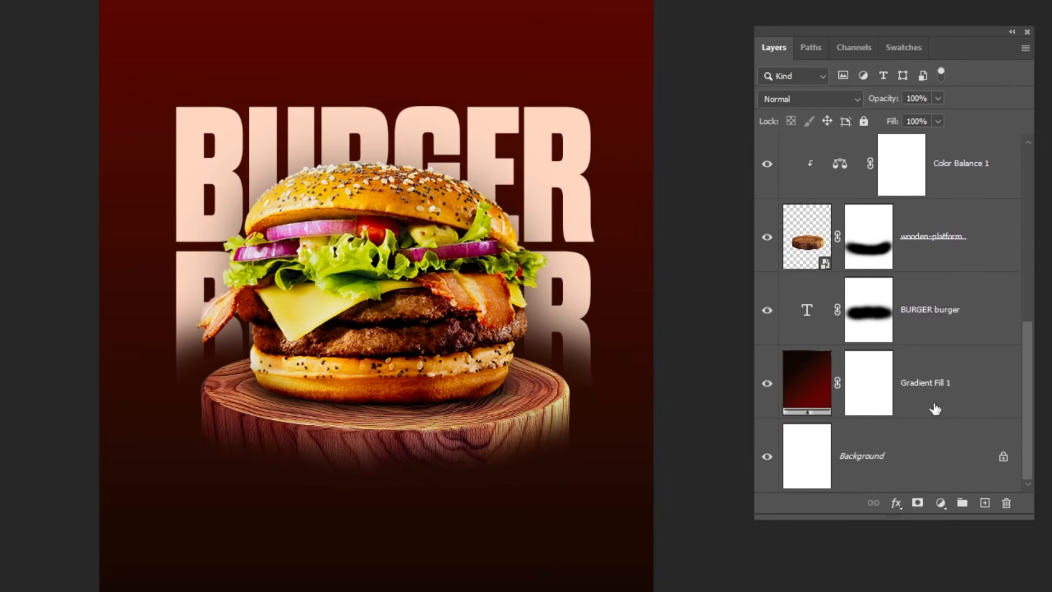
pyautogui.click(944, 390)
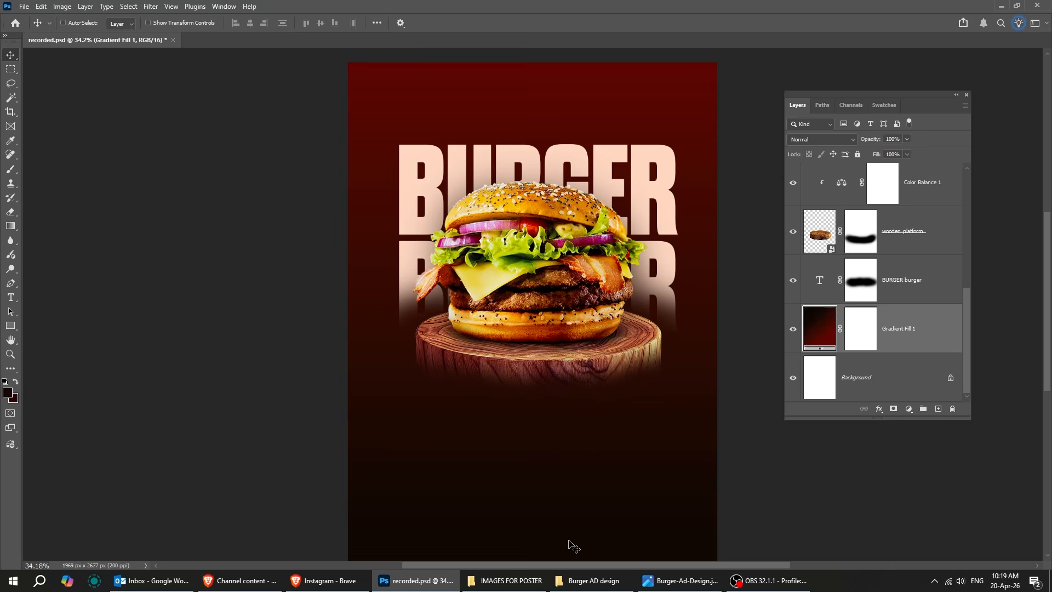
pyautogui.click(511, 581)
pyautogui.moveTo(879, 168); pyautogui.dragTo(459, 407)
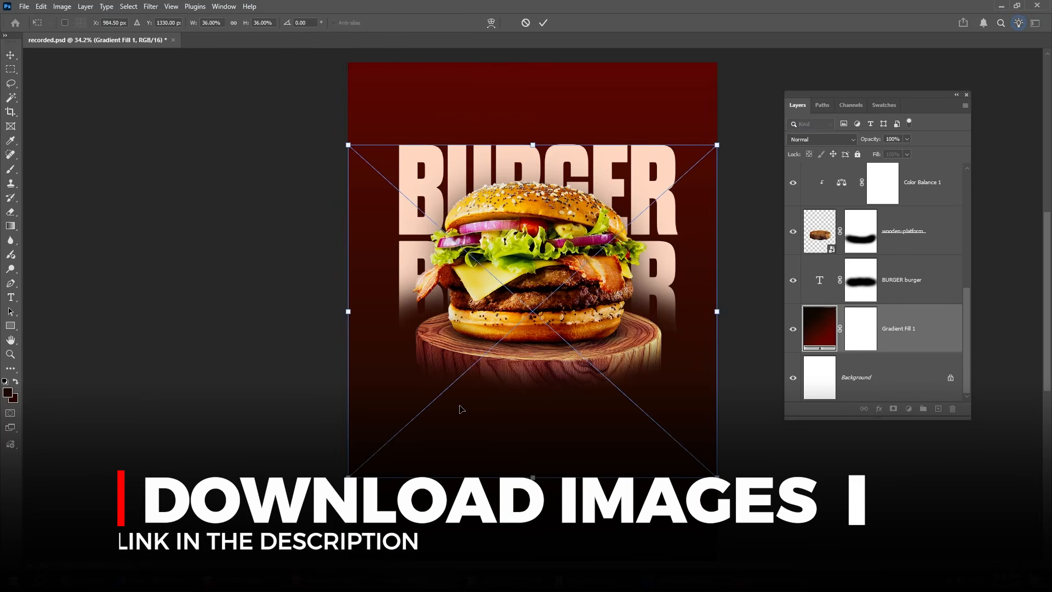
pyautogui.moveTo(701, 414); pyautogui.dragTo(701, 328)
pyautogui.press('Return')
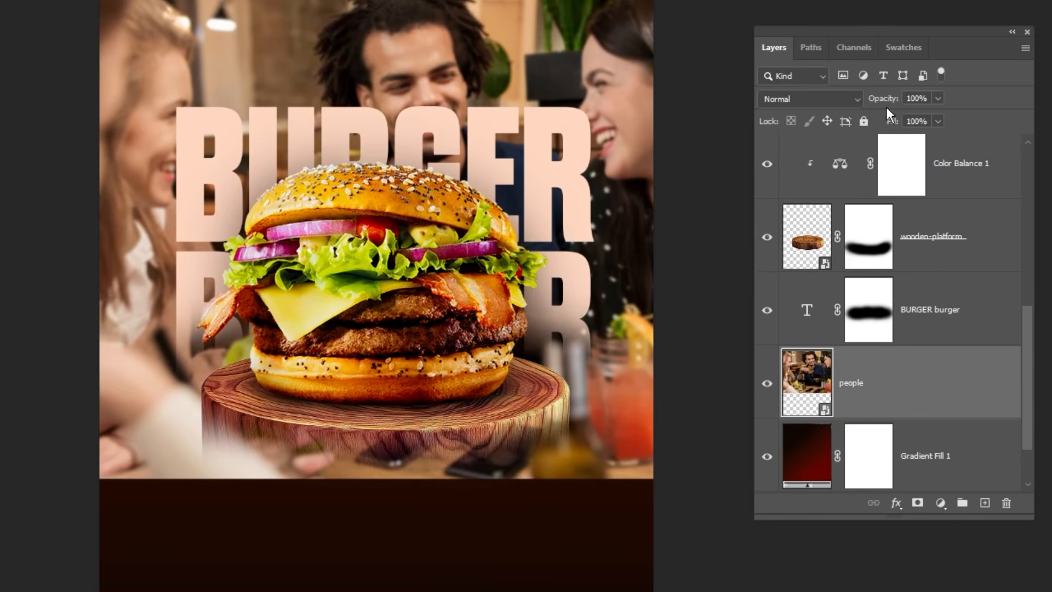
# Step: Set the people layer's blend mode to Luminosity and its Fill to 18%
pyautogui.click(826, 97)
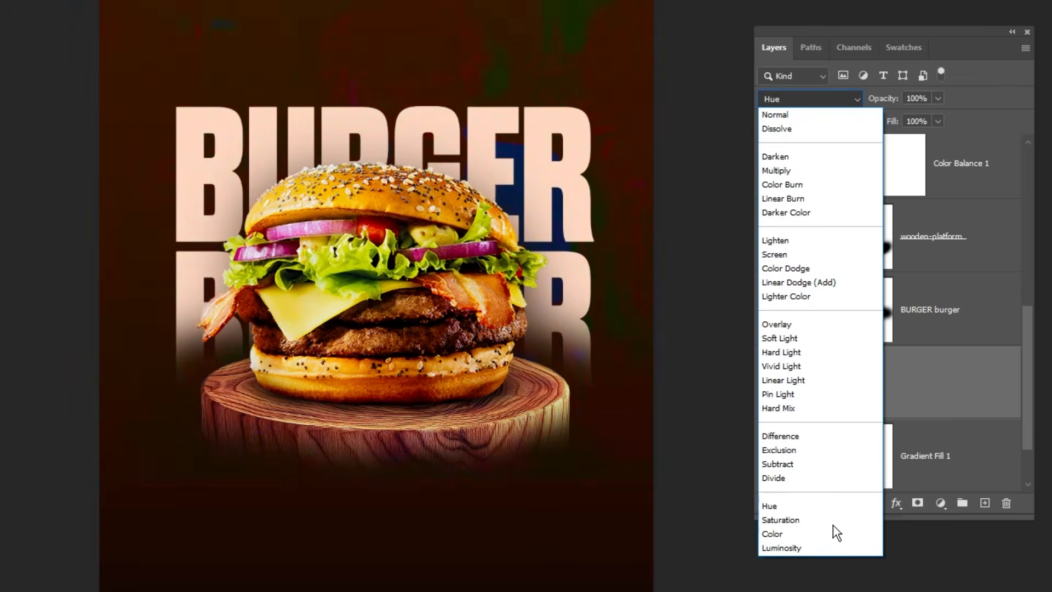
pyautogui.click(796, 546)
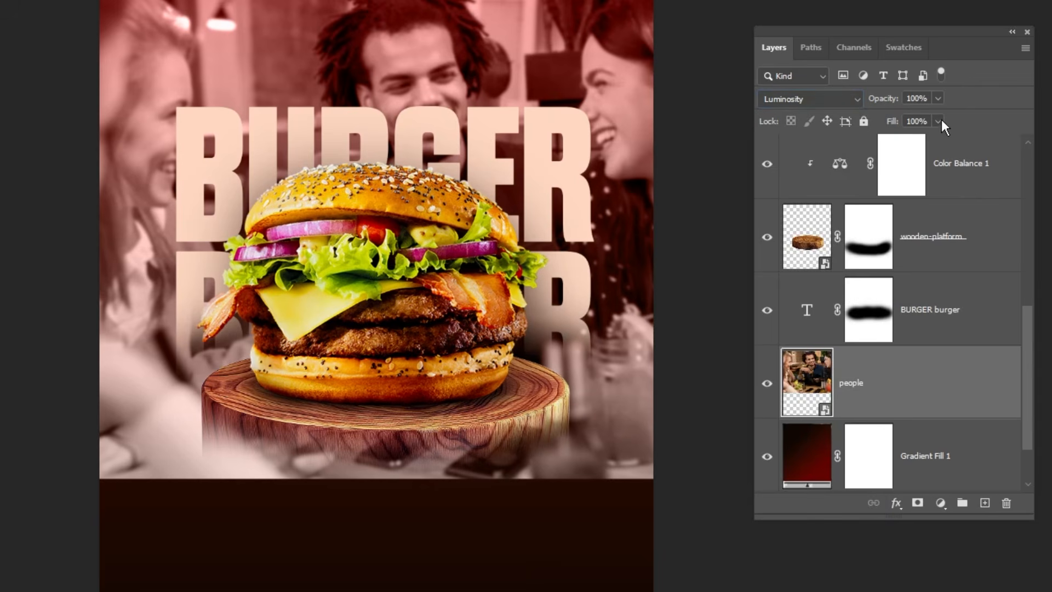
pyautogui.moveTo(925, 136); pyautogui.dragTo(876, 140)
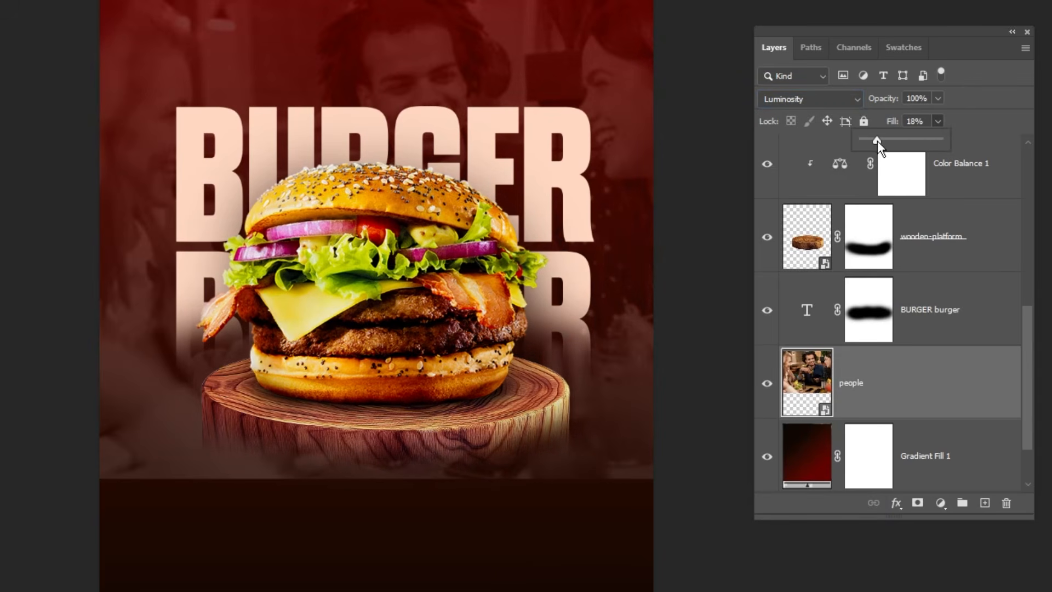
# Step: Add a mask to the people layer and fade out its lower part around the platform with a large soft black brush
pyautogui.click(918, 503)
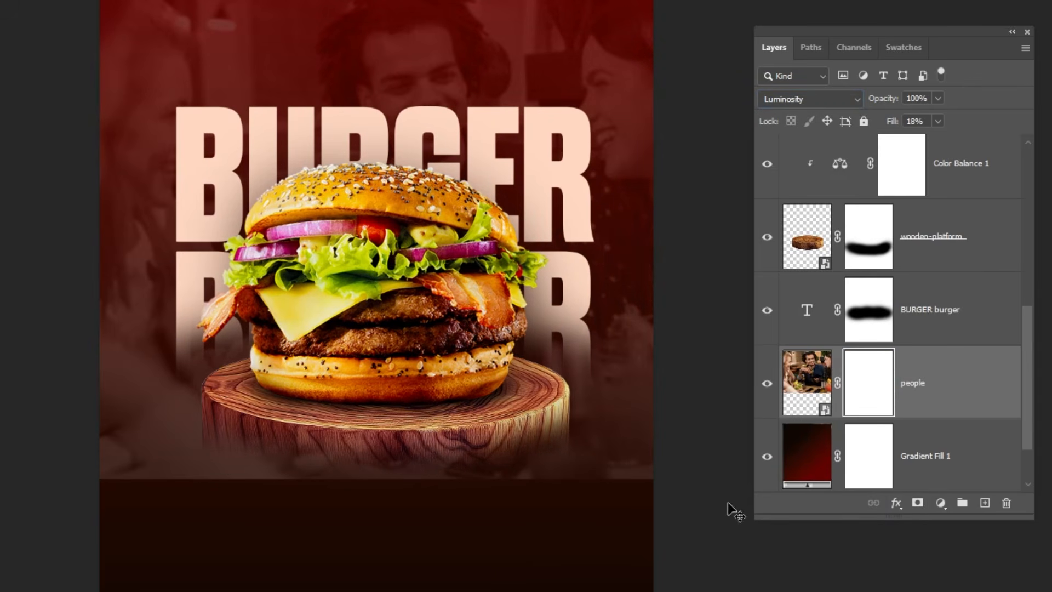
pyautogui.press('b')
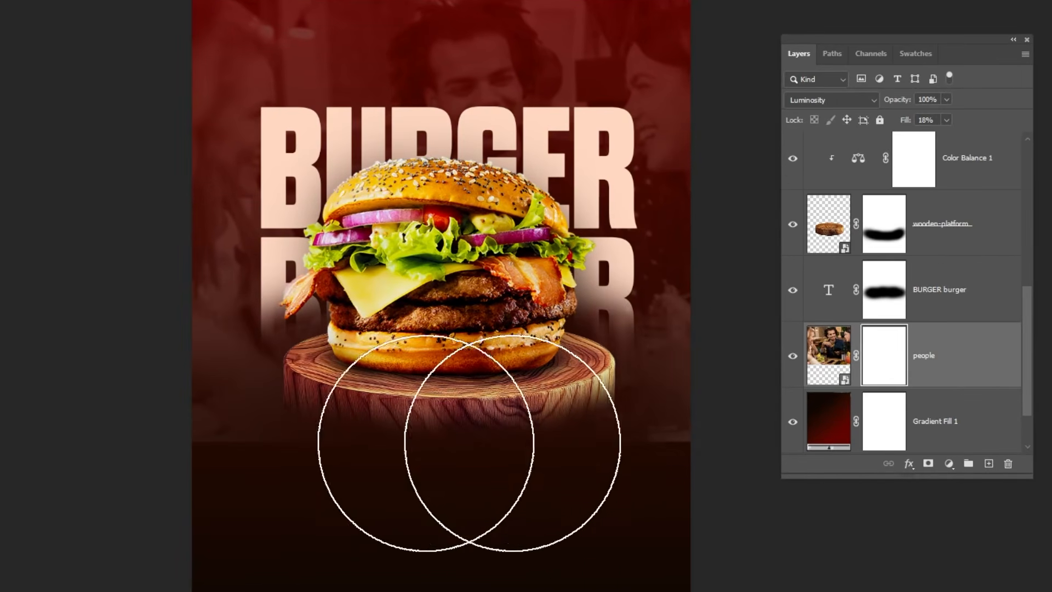
pyautogui.moveTo(425, 442)
pyautogui.mouseDown()
pyautogui.moveTo(354, 345)
pyautogui.moveTo(96, 362)
pyautogui.moveTo(238, 376)
pyautogui.moveTo(604, 354)
pyautogui.moveTo(533, 423)
pyautogui.moveTo(545, 421)
pyautogui.mouseUp()
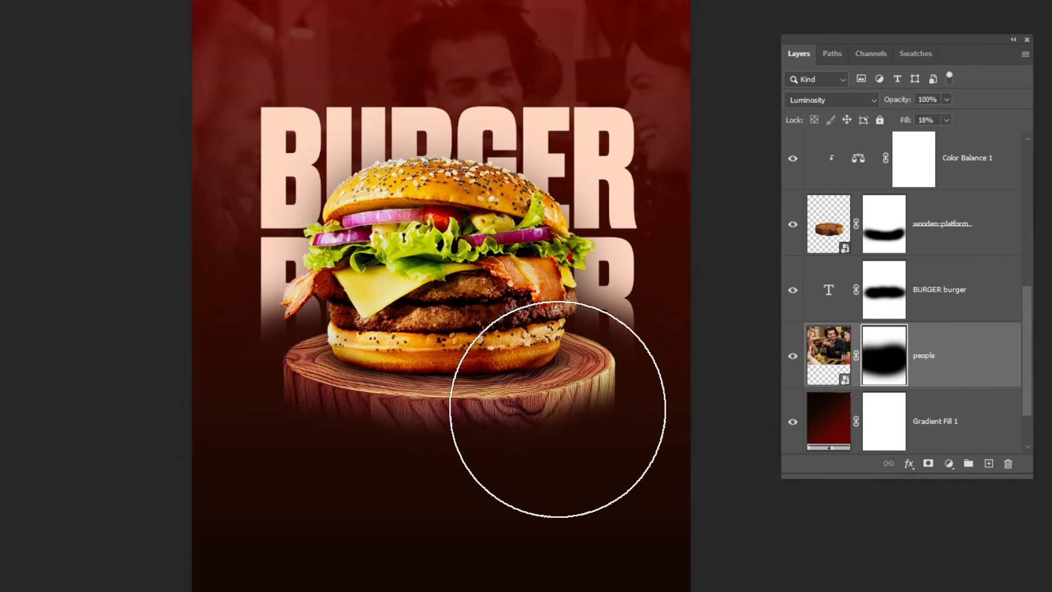
pyautogui.press('v')
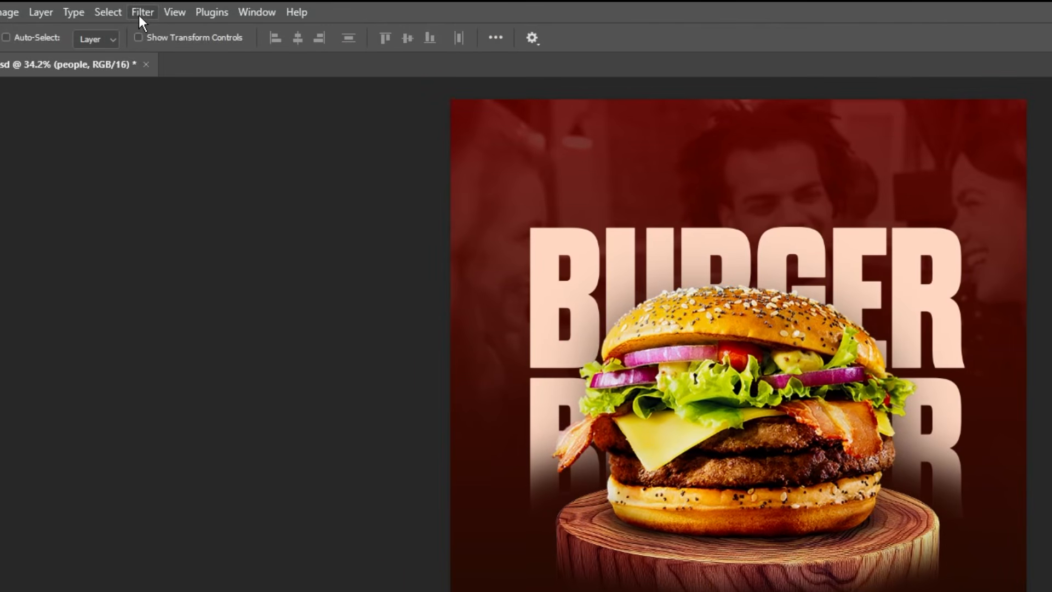
# Step: Apply a Gaussian Blur with a 3.9 pixel radius to the people layer and collapse its smart filter list
pyautogui.click(140, 12)
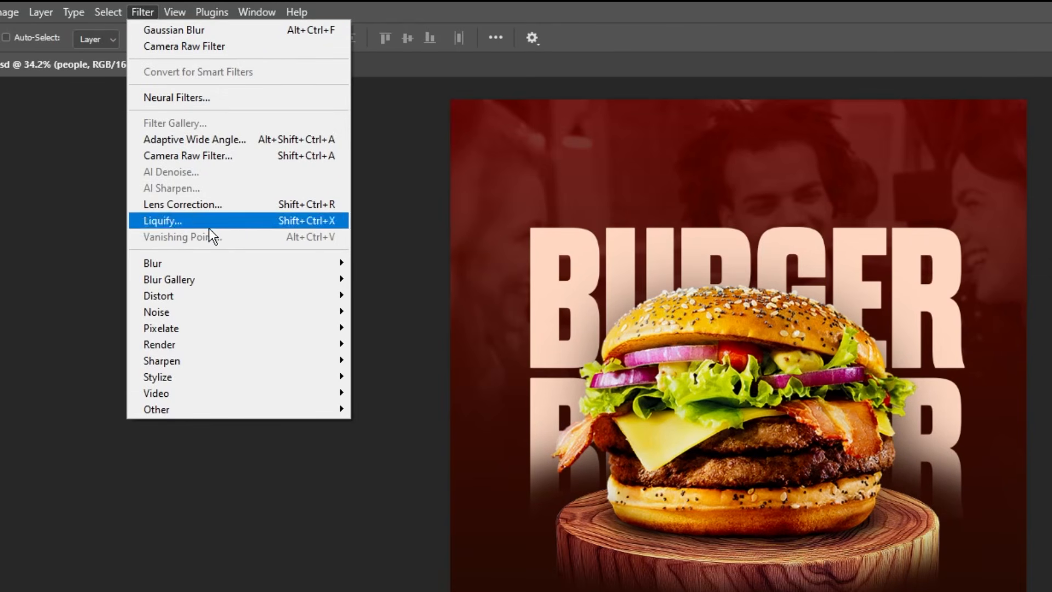
pyautogui.moveTo(220, 265)
pyautogui.click(425, 328)
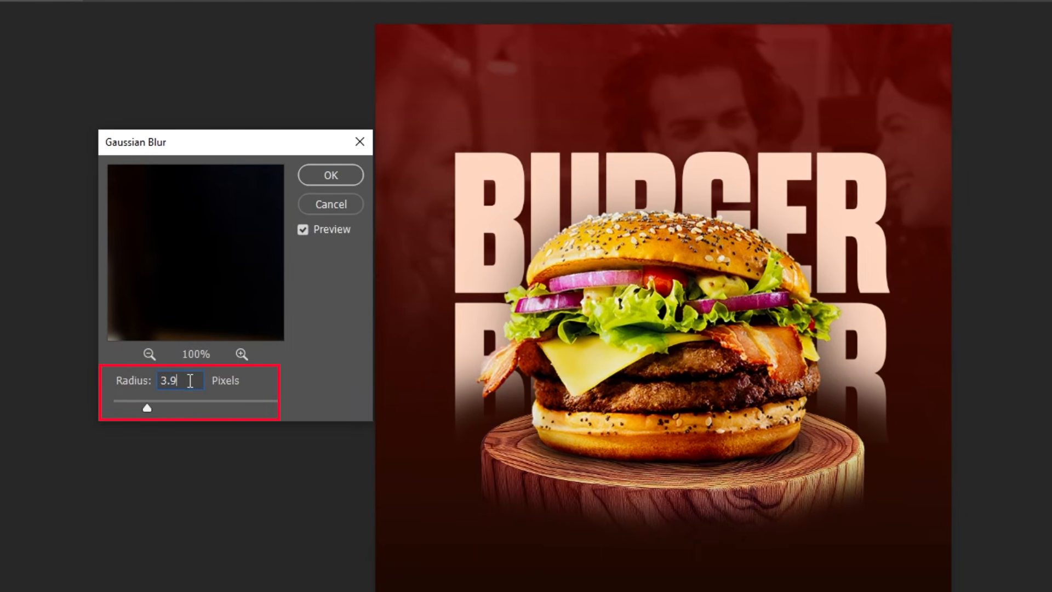
pyautogui.click(330, 176)
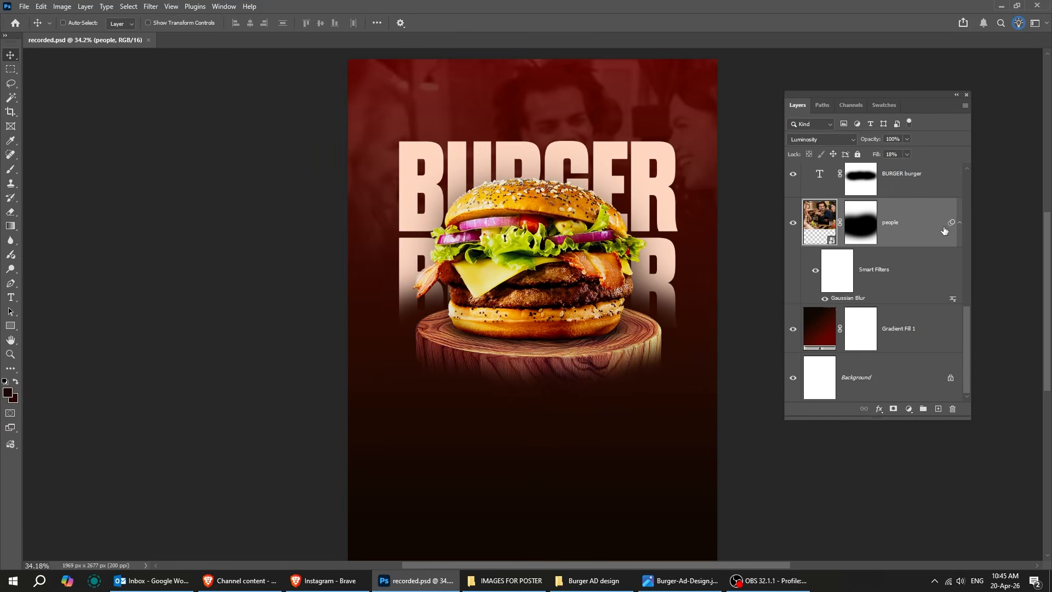
pyautogui.click(959, 223)
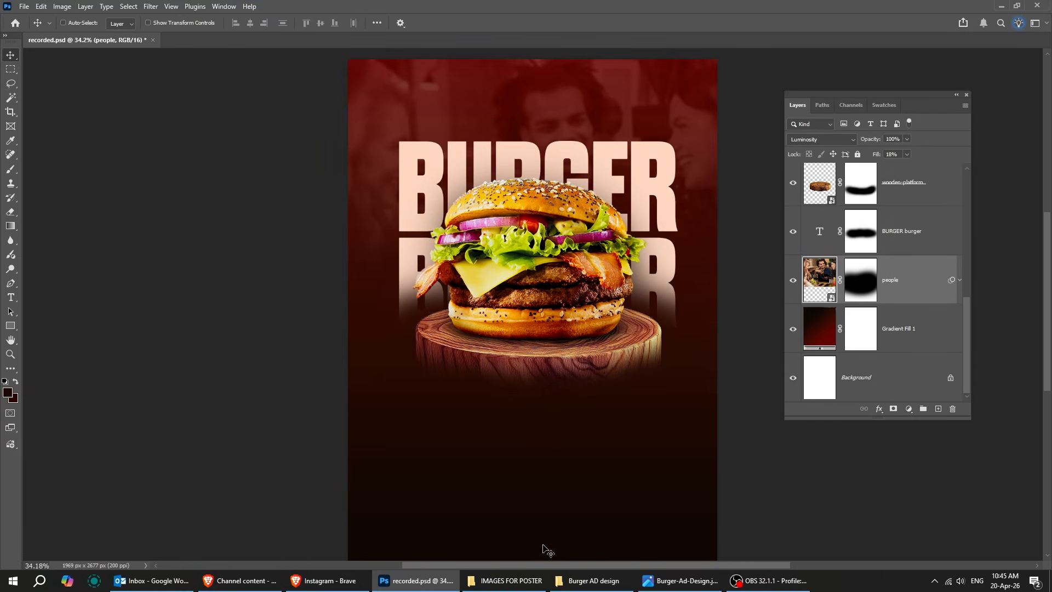
# Step: Place the firestorm image above the people layer, align it with the poster's top edge and set its blend mode to Screen
pyautogui.click(521, 584)
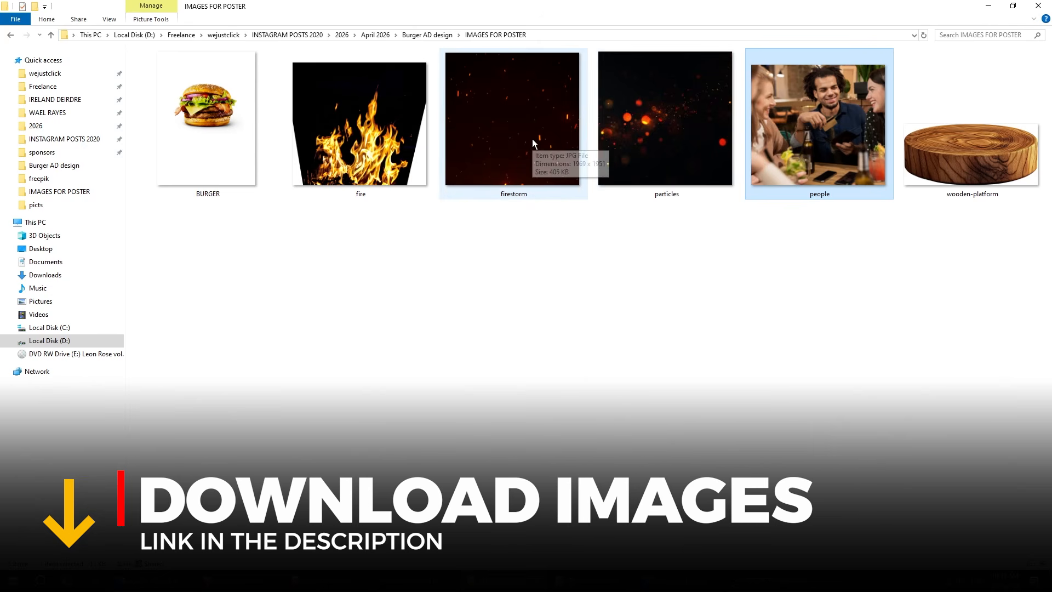
pyautogui.moveTo(531, 139); pyautogui.dragTo(494, 307)
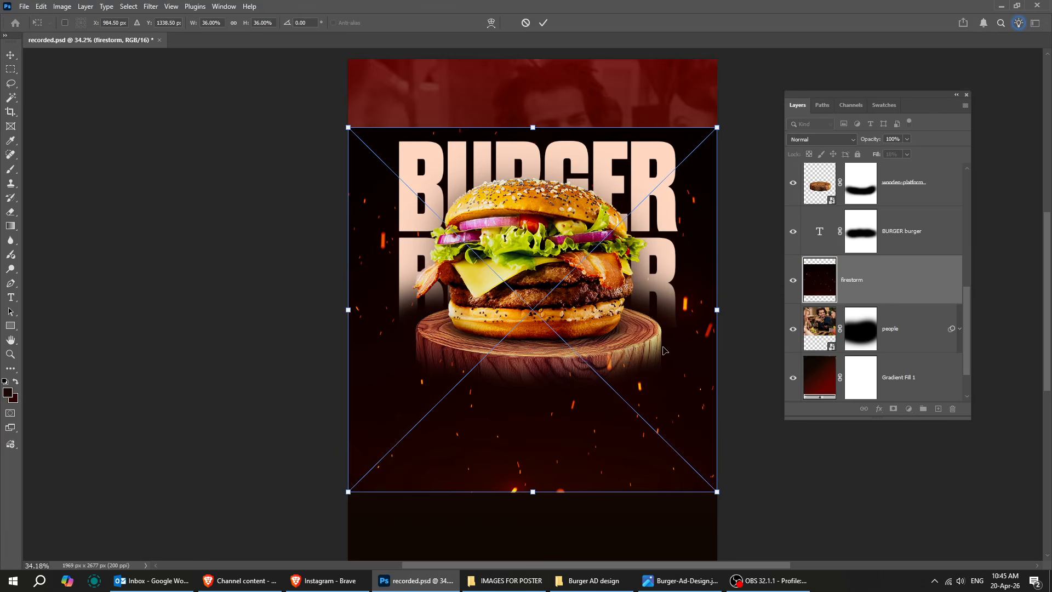
pyautogui.moveTo(673, 360); pyautogui.dragTo(655, 289)
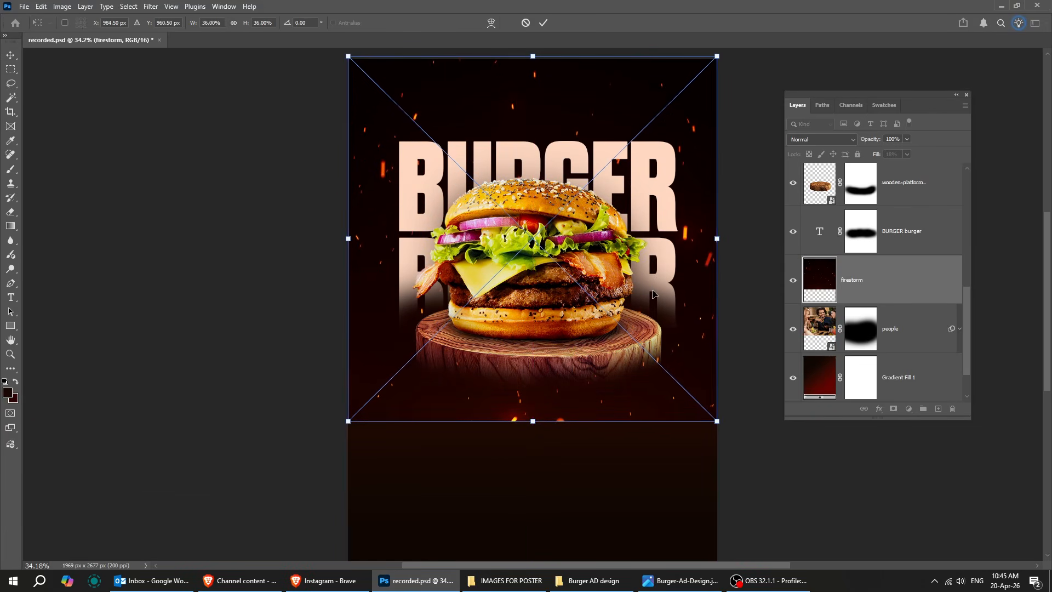
pyautogui.press('Return')
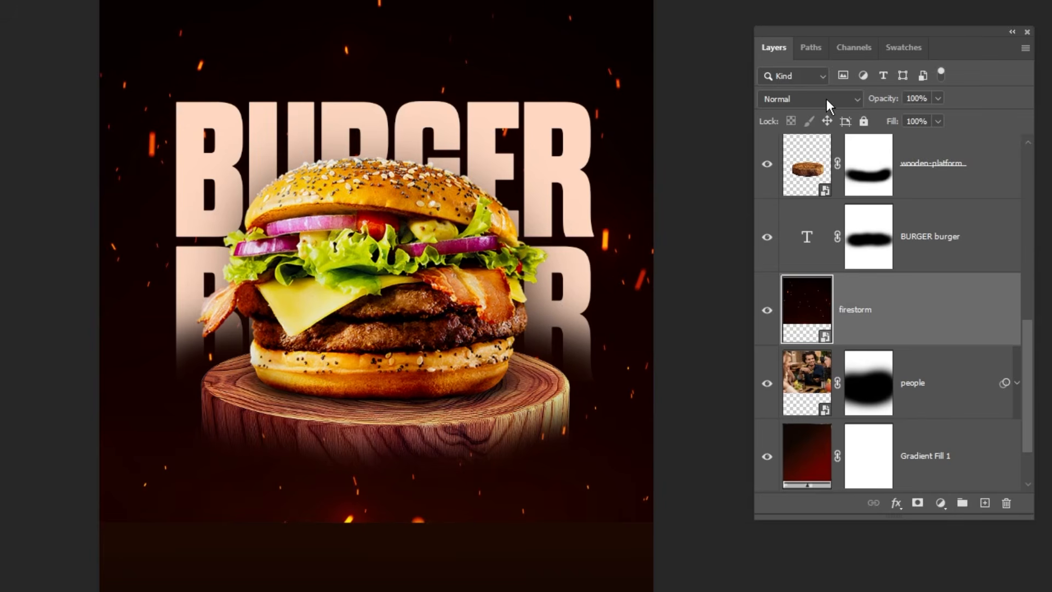
pyautogui.click(825, 98)
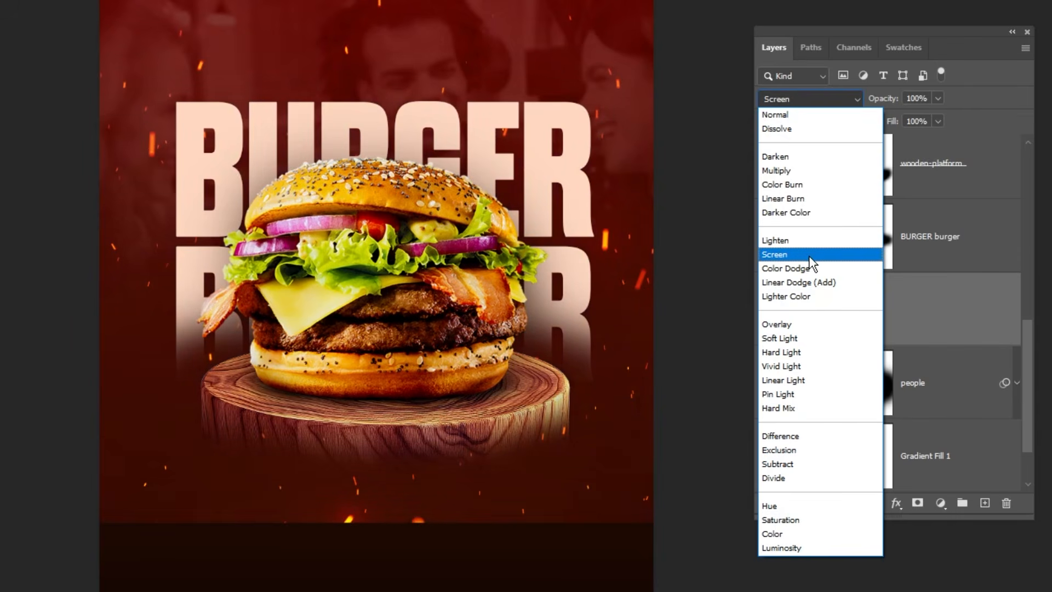
pyautogui.click(809, 255)
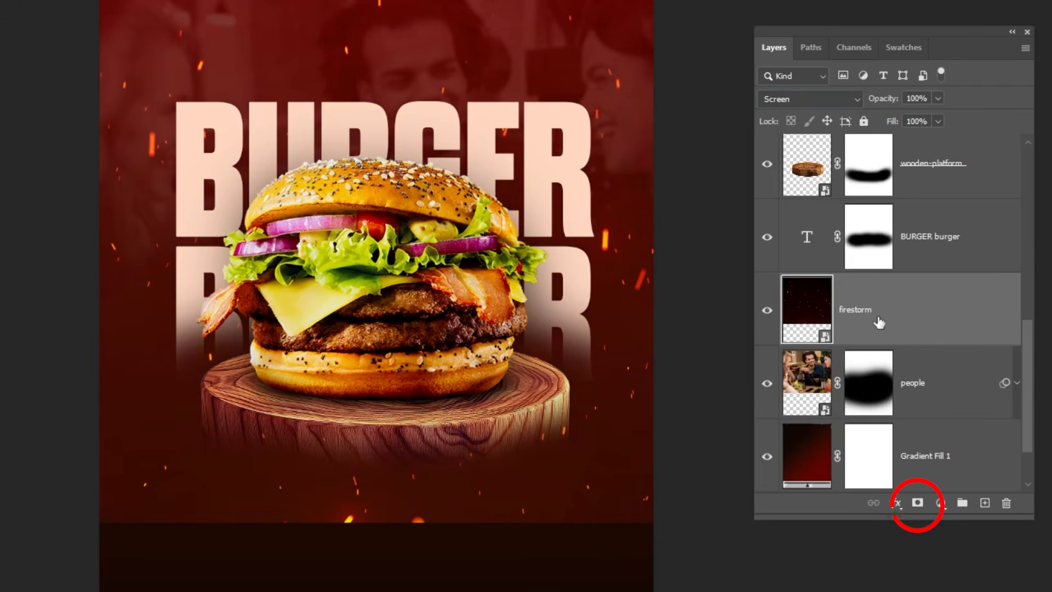
# Step: Mask the firestorm layer and fade out its lower part with a black 1100 px soft brush at 36% flow
pyautogui.click(915, 503)
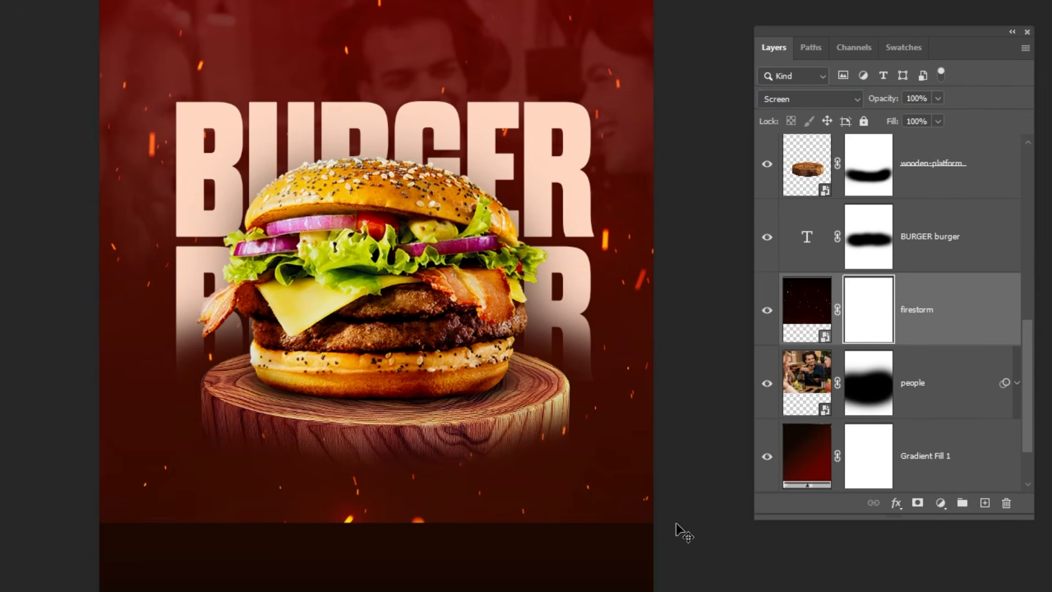
pyautogui.press('b')
pyautogui.moveTo(641, 556)
pyautogui.mouseDown()
pyautogui.moveTo(431, 549)
pyautogui.moveTo(267, 514)
pyautogui.mouseUp()
pyautogui.moveTo(360, 515); pyautogui.dragTo(69, 513)
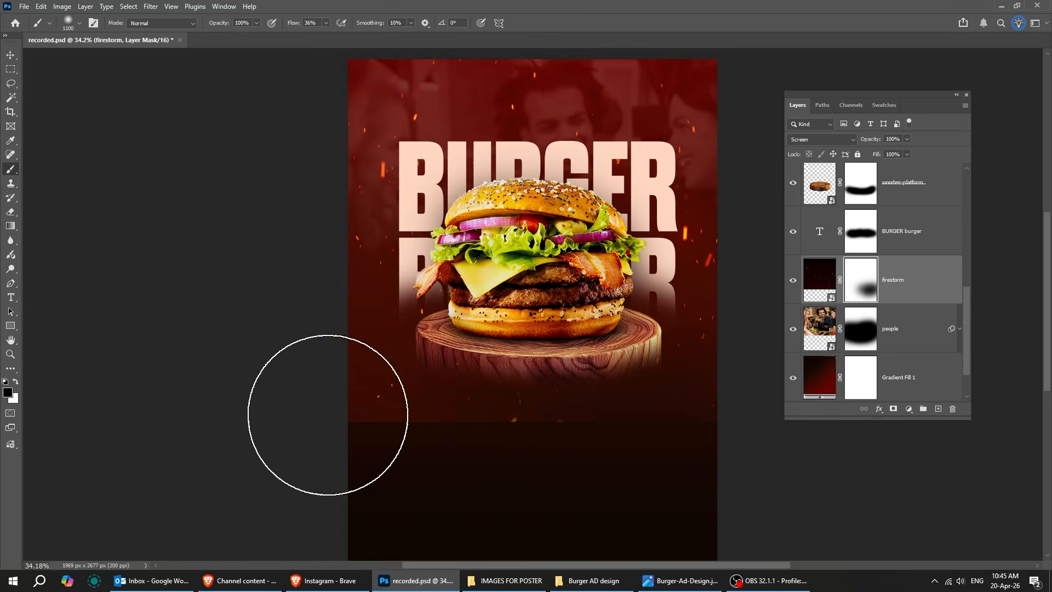
pyautogui.moveTo(328, 415); pyautogui.dragTo(605, 442)
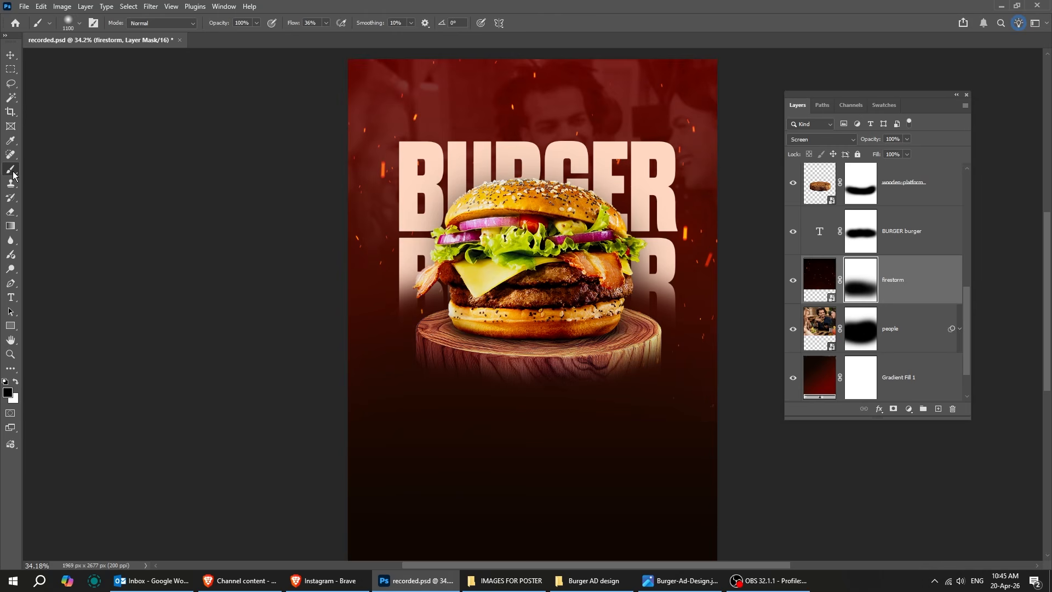
pyautogui.moveTo(155, 268)
pyautogui.mouseDown()
pyautogui.moveTo(667, 375)
pyautogui.moveTo(681, 436)
pyautogui.moveTo(683, 389)
pyautogui.mouseUp()
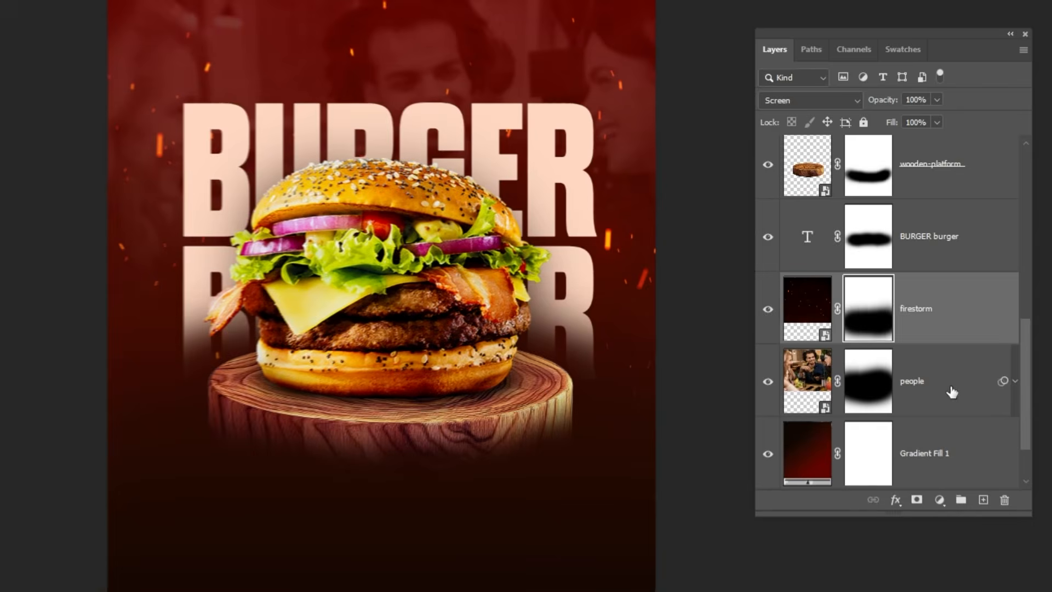
# Step: Place the particles image directly above the Gradient Fill 1 layer at full poster width and set its blend mode to Screen
pyautogui.click(916, 334)
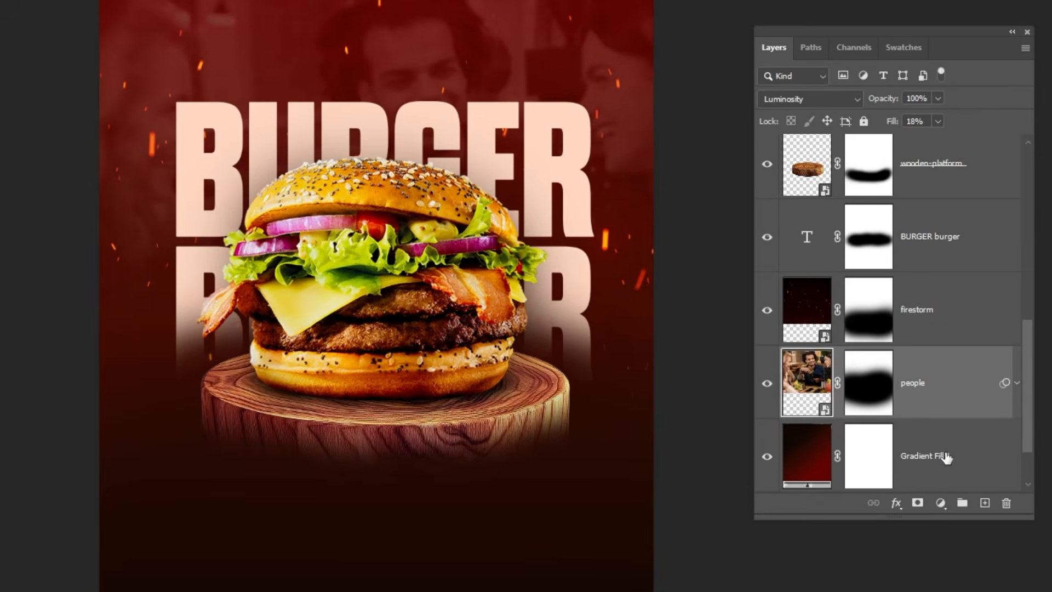
pyautogui.click(944, 464)
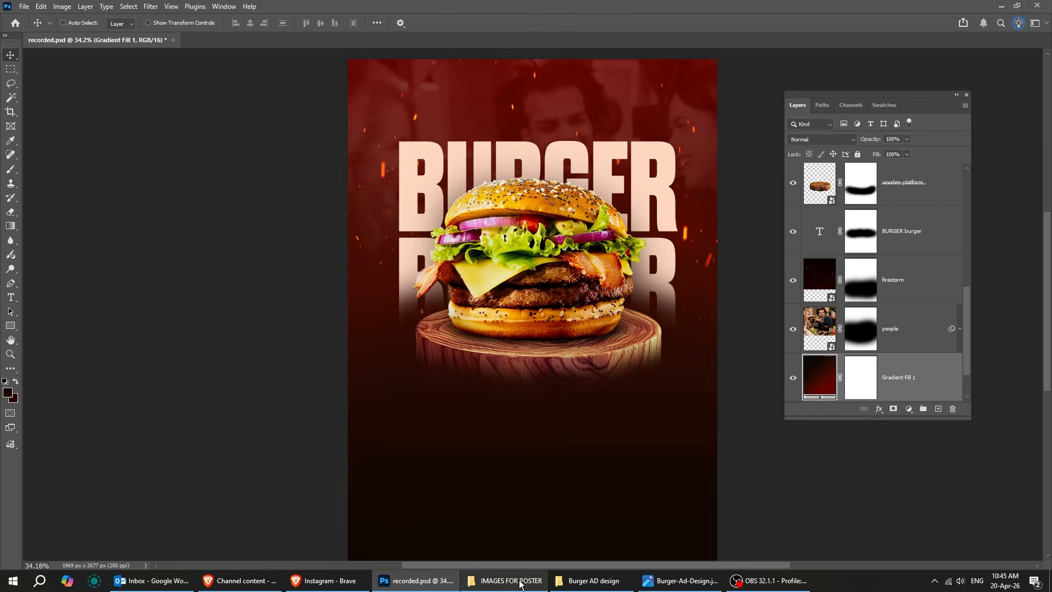
pyautogui.click(520, 582)
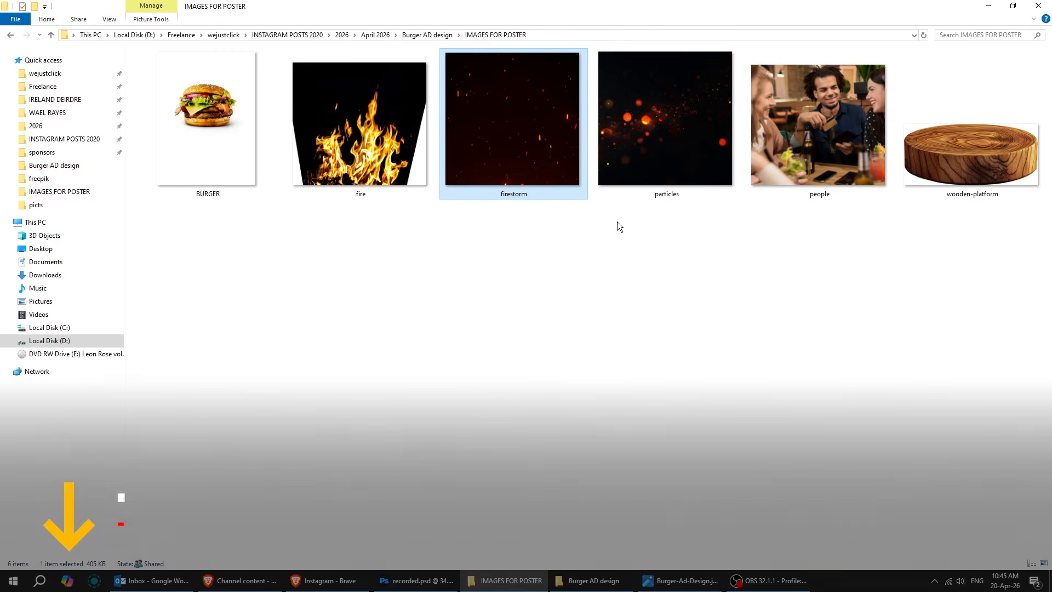
pyautogui.moveTo(665, 159); pyautogui.dragTo(514, 421)
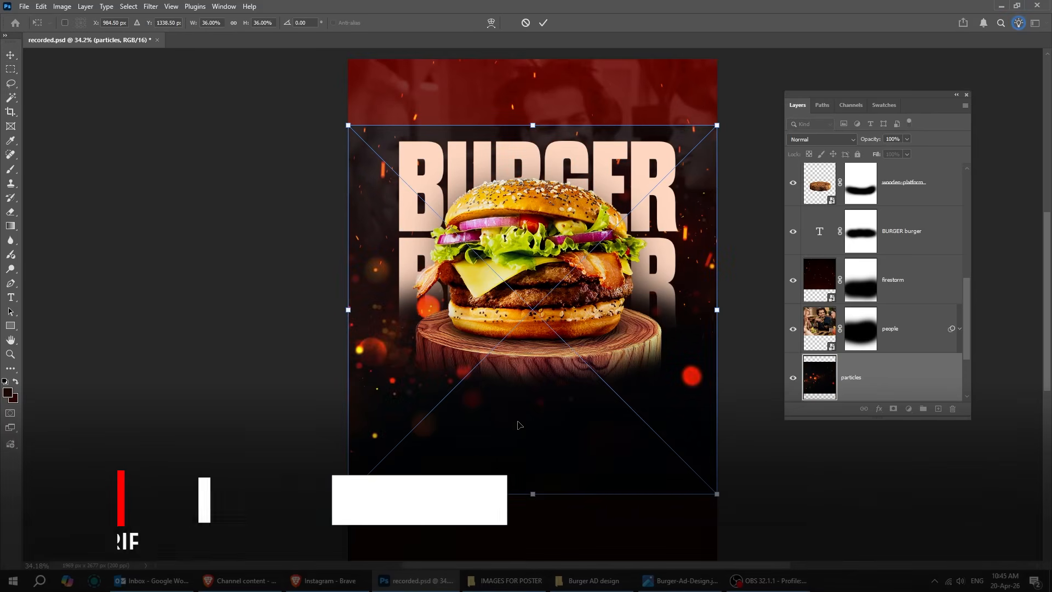
pyautogui.press('Return')
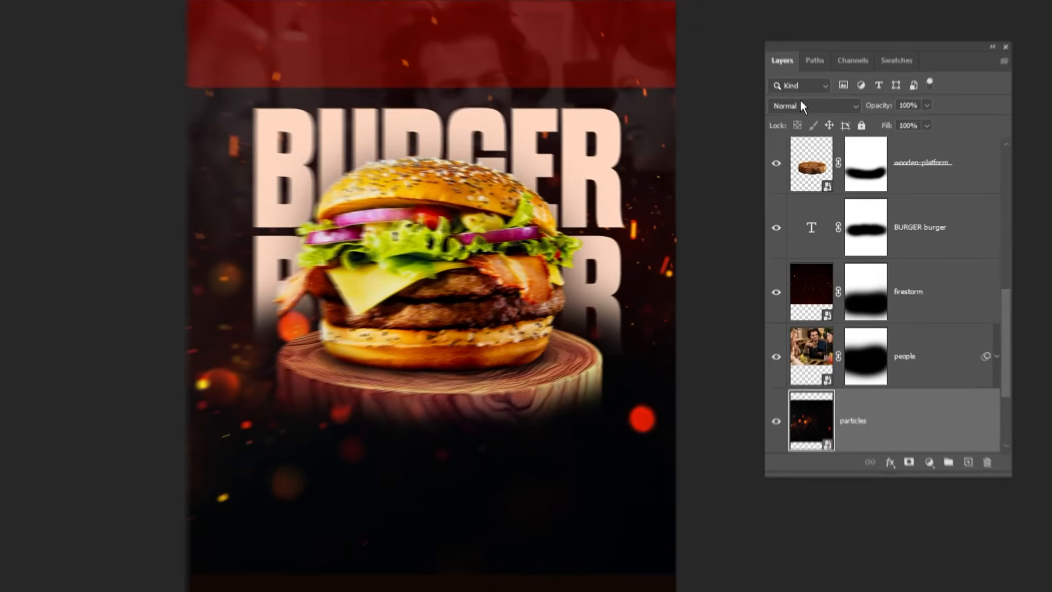
pyautogui.click(820, 139)
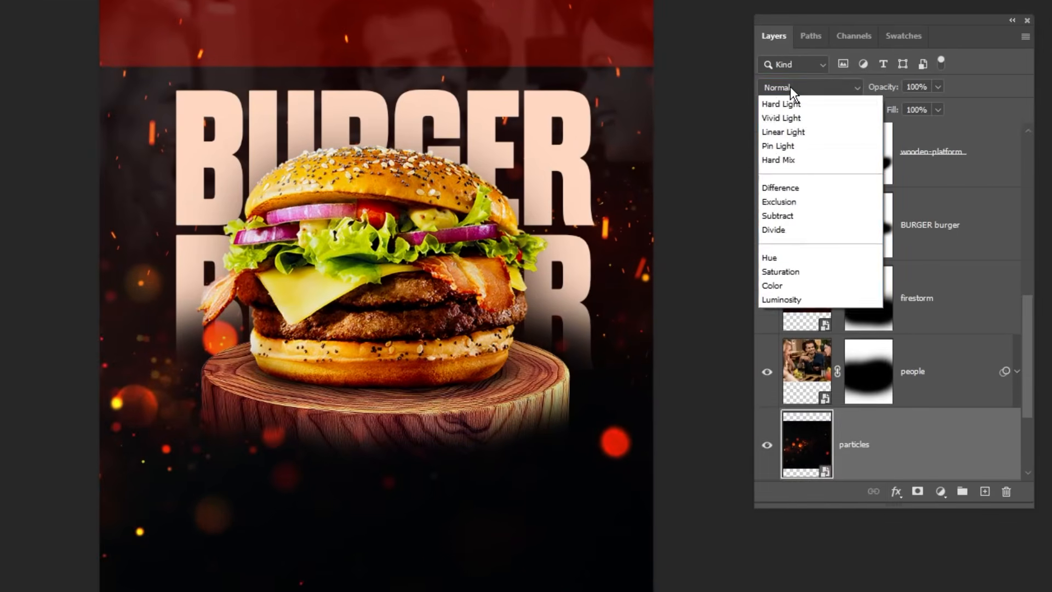
pyautogui.click(827, 244)
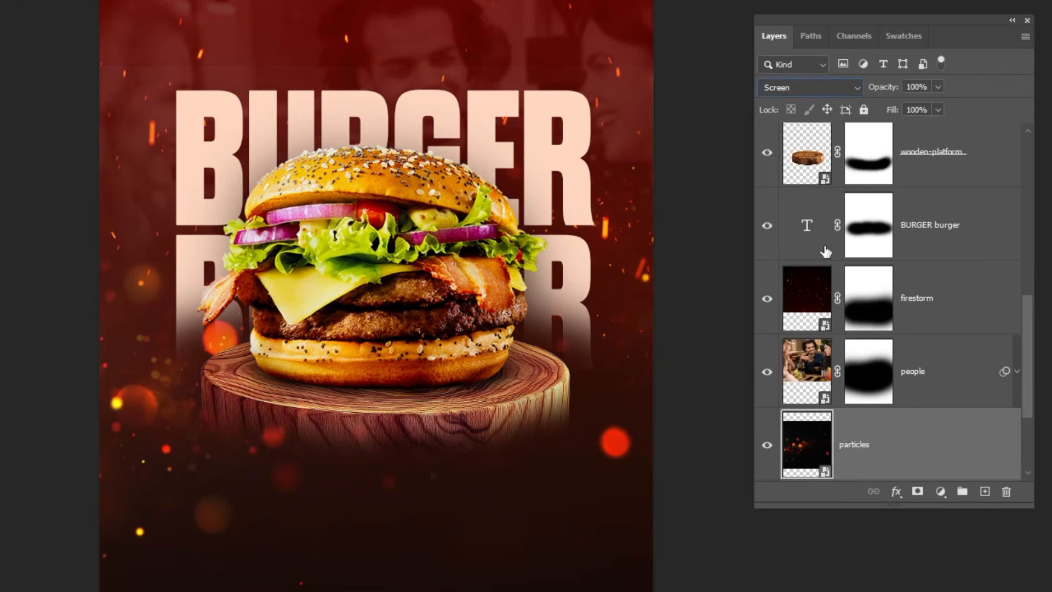
# Step: Mask the particles layer and fade out its edges, lower part and right-hand glow with a soft black brush, reduced to 900 px
pyautogui.click(910, 491)
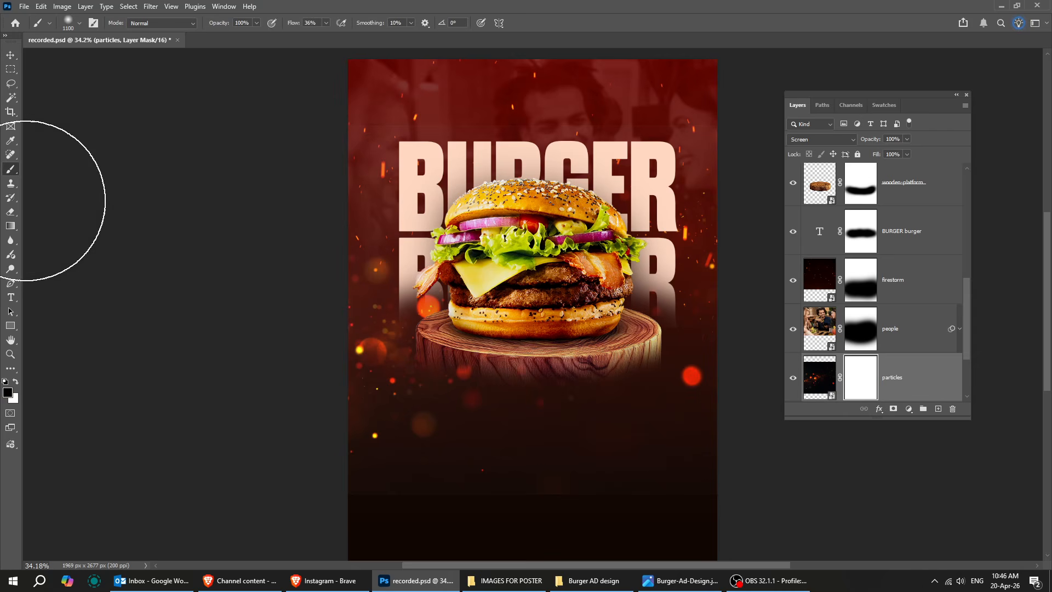
pyautogui.moveTo(446, 504)
pyautogui.mouseDown()
pyautogui.moveTo(599, 500)
pyautogui.moveTo(576, 498)
pyautogui.moveTo(684, 480)
pyautogui.mouseUp()
pyautogui.press('[')
pyautogui.press('[')
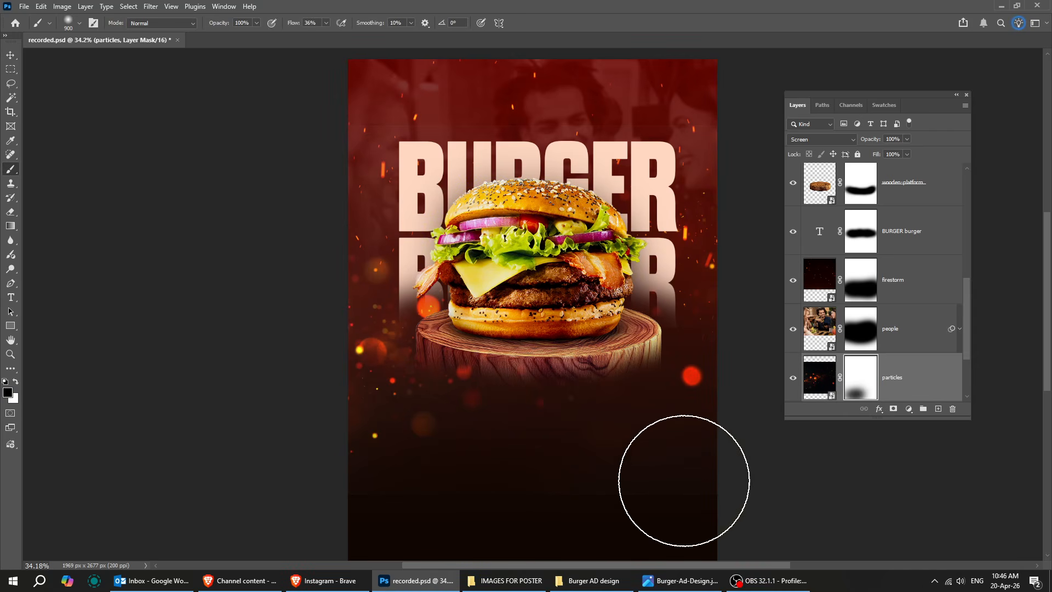
pyautogui.moveTo(702, 384); pyautogui.dragTo(717, 375)
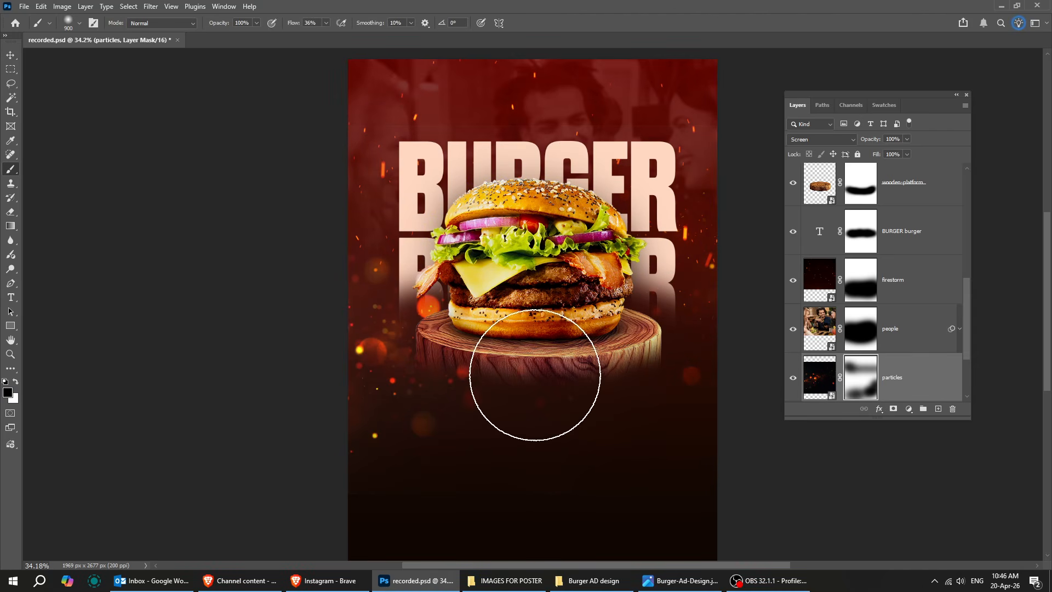
pyautogui.moveTo(534, 375); pyautogui.dragTo(329, 464)
pyautogui.moveTo(668, 411)
pyautogui.mouseDown()
pyautogui.moveTo(712, 396)
pyautogui.moveTo(712, 337)
pyautogui.mouseUp()
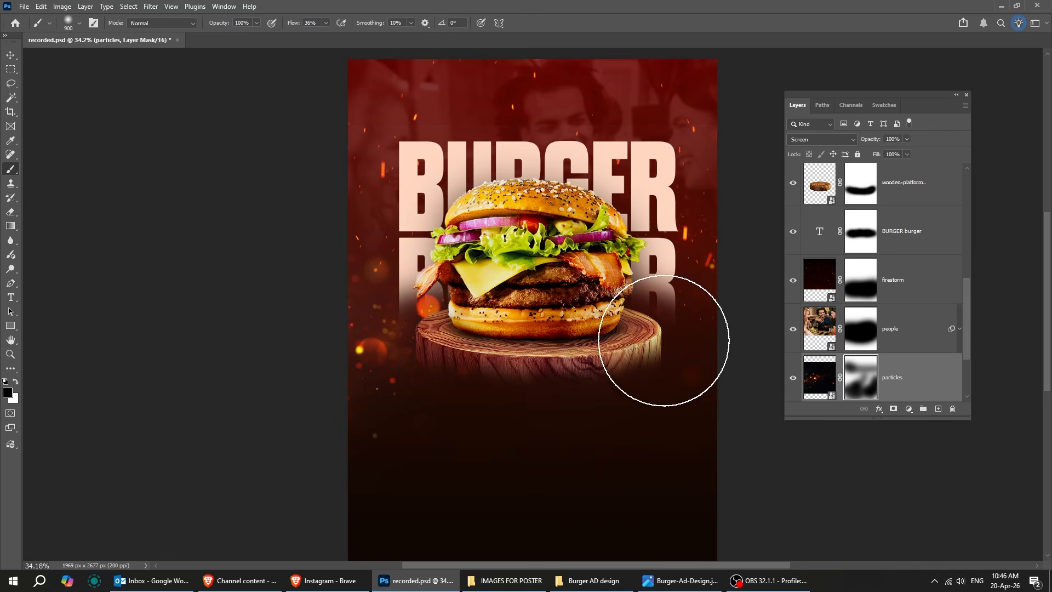
pyautogui.click(11, 59)
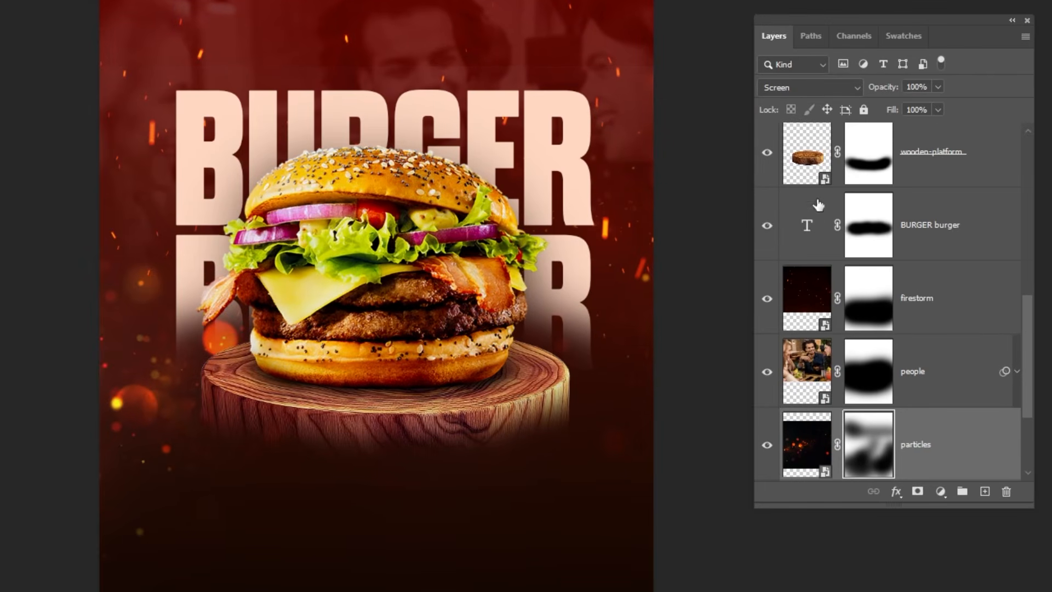
# Step: Place the fire image above the Levels 1 layer and move it up over the burger to the poster's top edge
pyautogui.scroll(5, 931, 216)
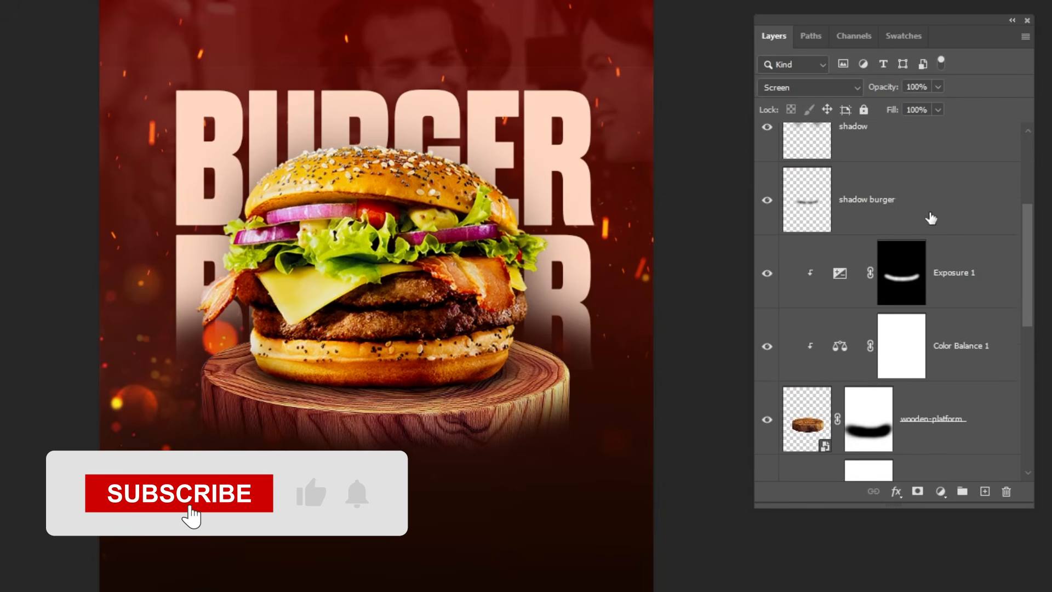
pyautogui.scroll(4, 925, 219)
pyautogui.click(917, 234)
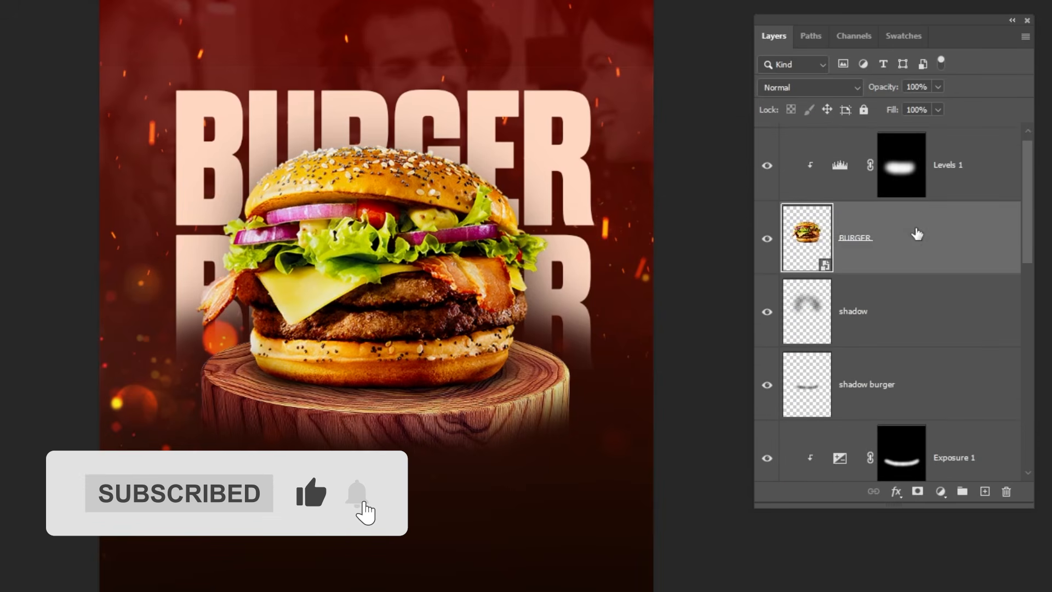
pyautogui.click(945, 170)
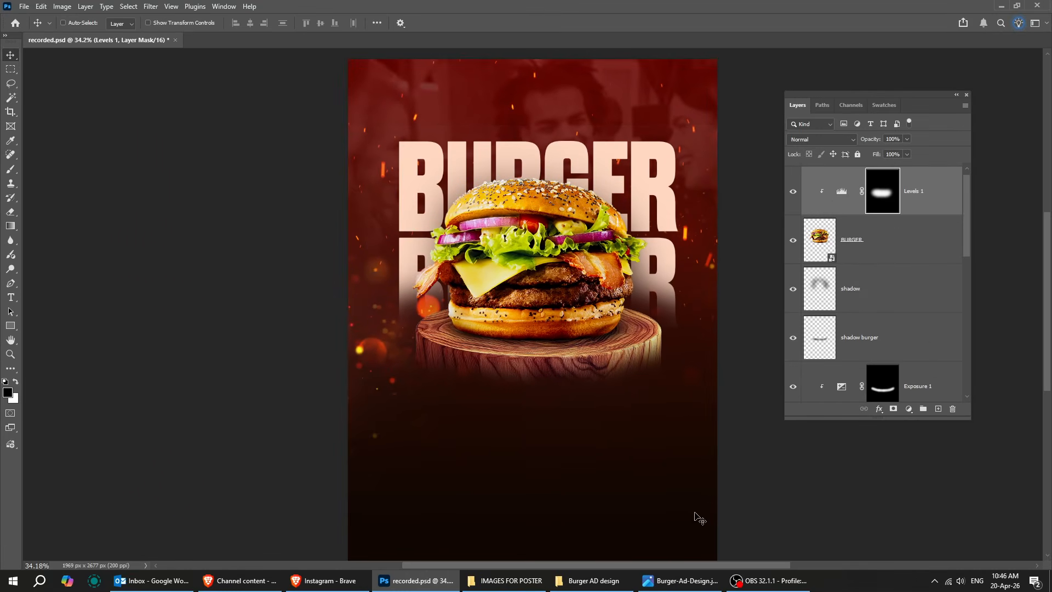
pyautogui.click(518, 581)
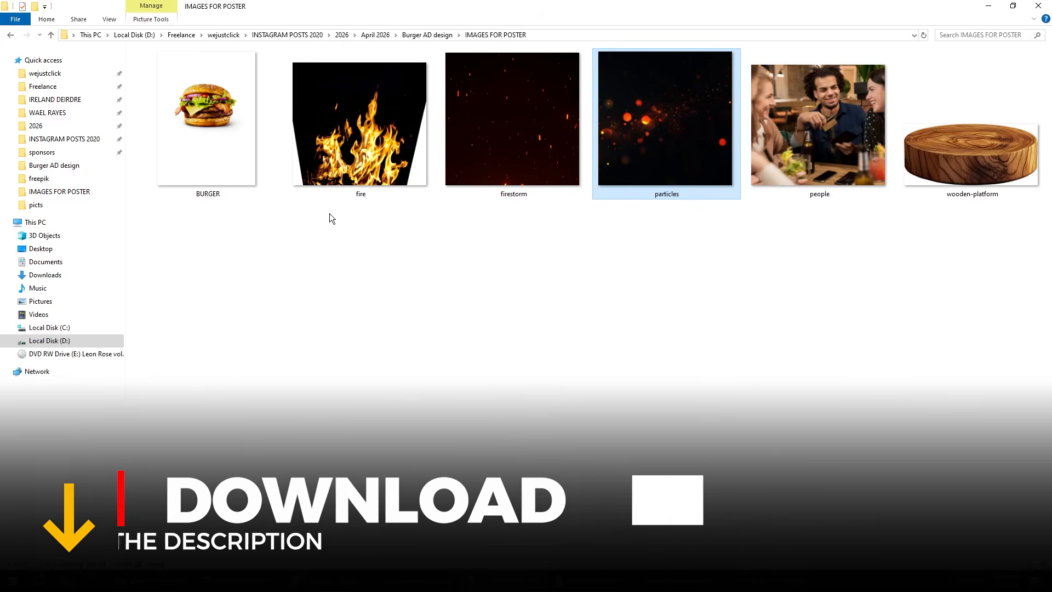
pyautogui.moveTo(345, 175); pyautogui.dragTo(468, 455)
pyautogui.moveTo(563, 429); pyautogui.dragTo(564, 297)
pyautogui.press('Return')
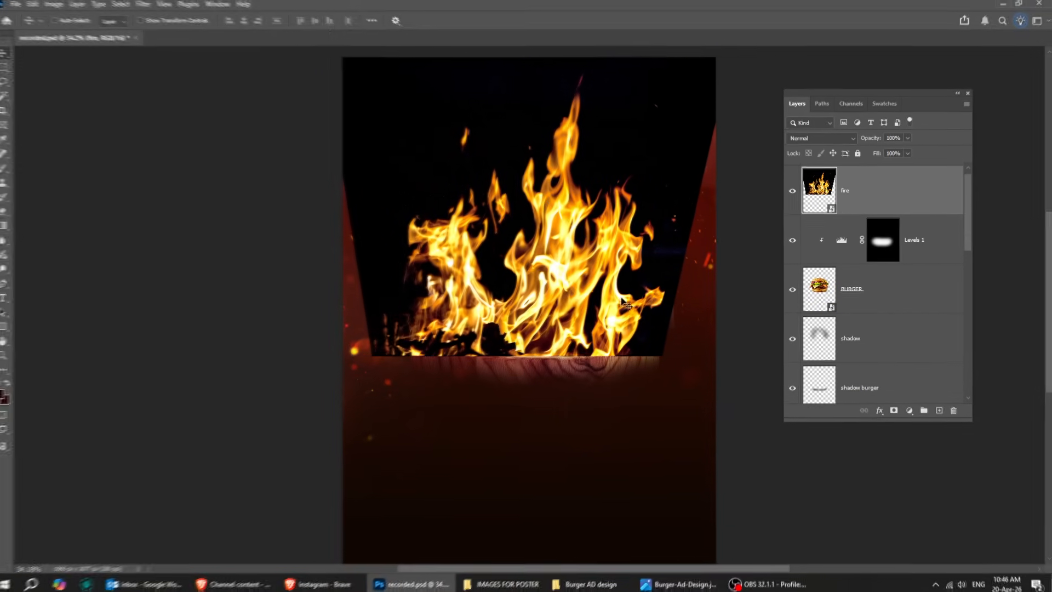
# Step: Set the fire layer's blend mode to Screen and move it beneath the BURGER image layer so the flames sit behind the burger
pyautogui.click(816, 91)
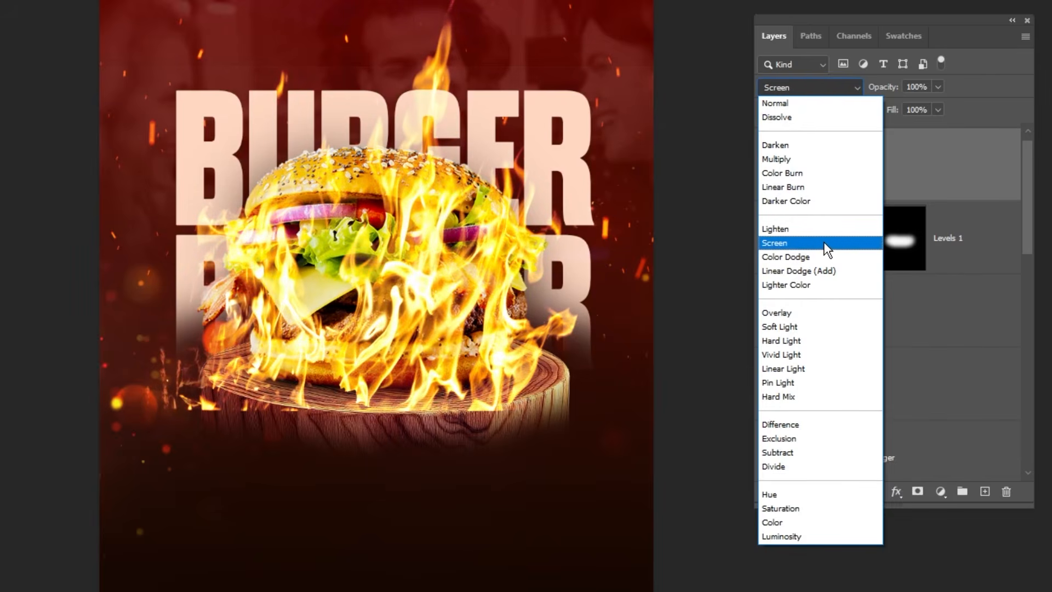
pyautogui.click(824, 241)
pyautogui.moveTo(928, 181); pyautogui.dragTo(935, 356)
pyautogui.moveTo(560, 377); pyautogui.dragTo(543, 357)
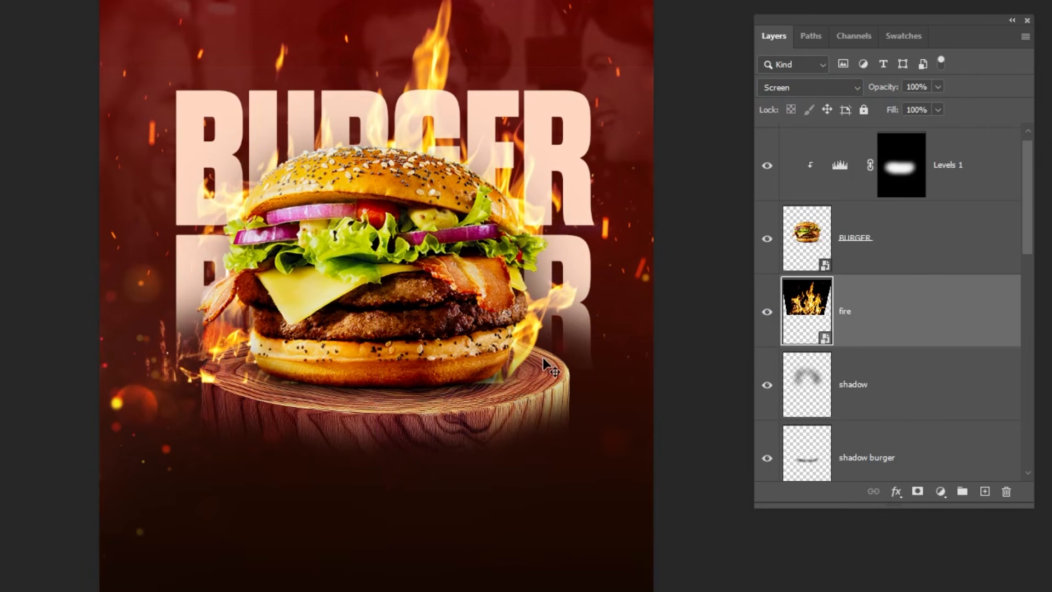
# Step: Mask the fire layer and fade out the flames around the platform and at the upper edge with a soft black brush
pyautogui.click(918, 492)
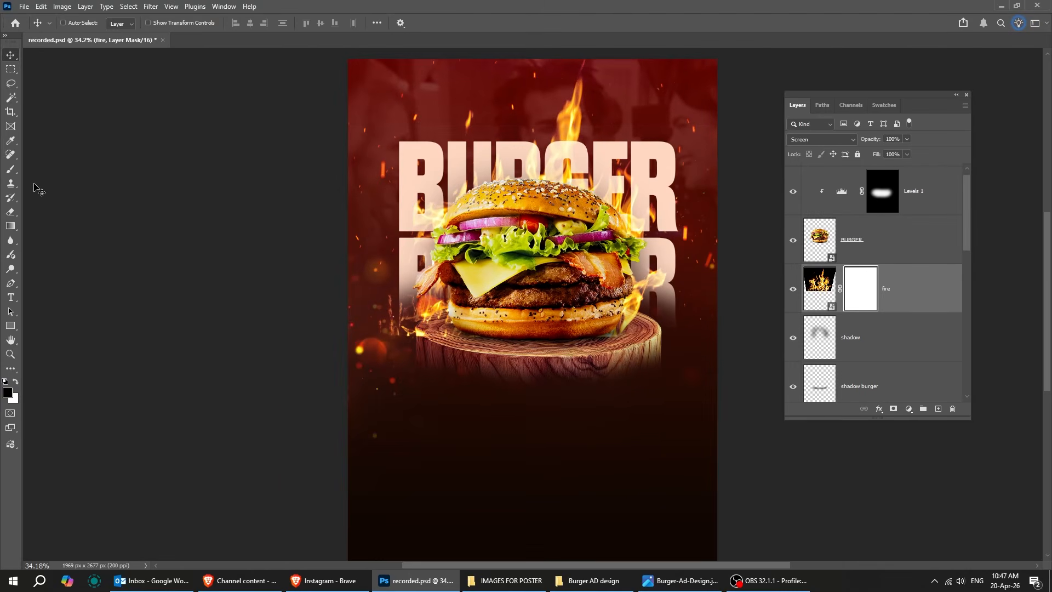
pyautogui.click(15, 170)
pyautogui.moveTo(375, 331)
pyautogui.mouseDown()
pyautogui.moveTo(586, 421)
pyautogui.moveTo(662, 390)
pyautogui.mouseUp()
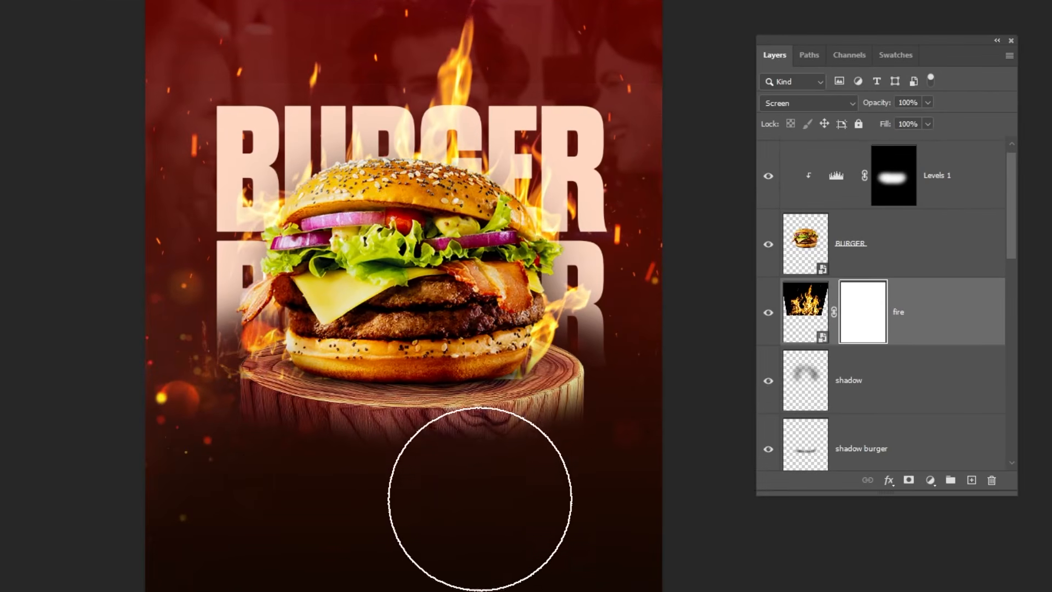
pyautogui.moveTo(533, 16); pyautogui.dragTo(551, 34)
pyautogui.moveTo(625, 391)
pyautogui.mouseDown()
pyautogui.moveTo(610, 421)
pyautogui.moveTo(323, 455)
pyautogui.moveTo(193, 373)
pyautogui.moveTo(198, 417)
pyautogui.mouseUp()
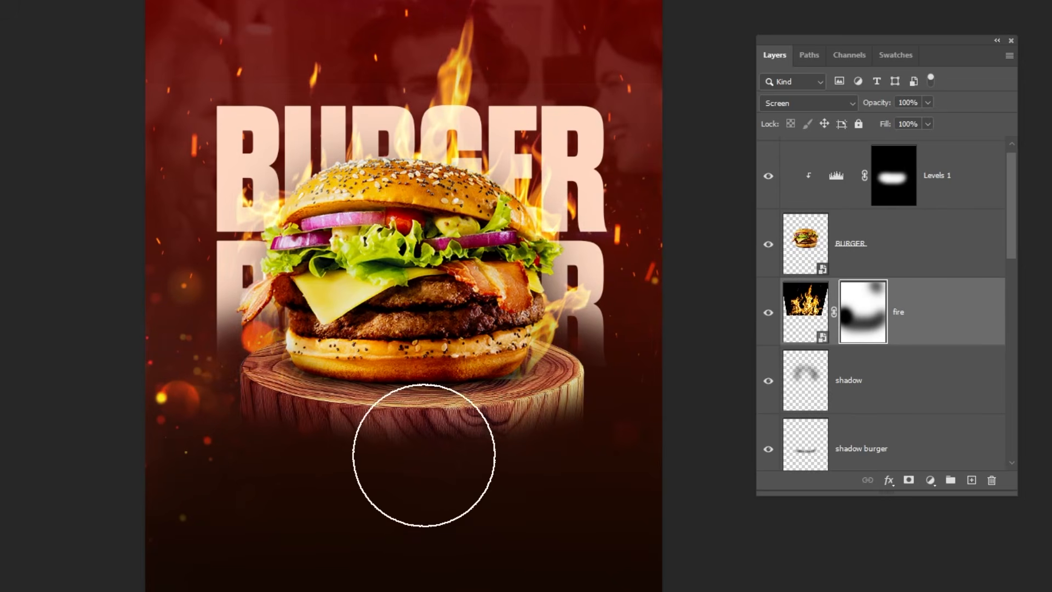
pyautogui.moveTo(424, 455); pyautogui.dragTo(640, 323)
pyautogui.press('v')
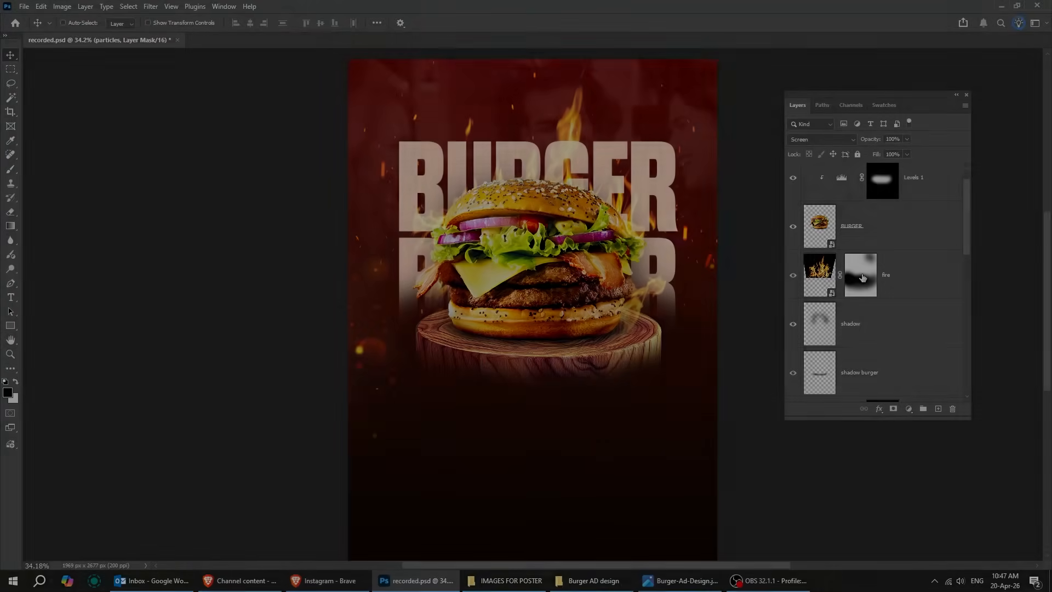
# Step: Expand Group 1, show its logo layer and center the logo near the poster's top edge above the BURGER text
pyautogui.scroll(1, 864, 278)
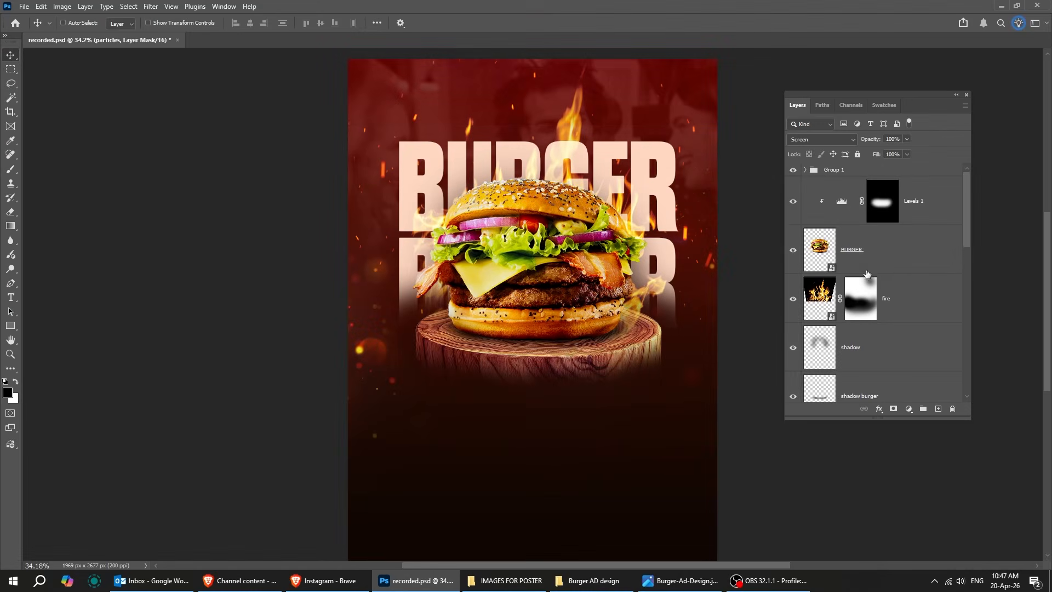
pyautogui.click(806, 170)
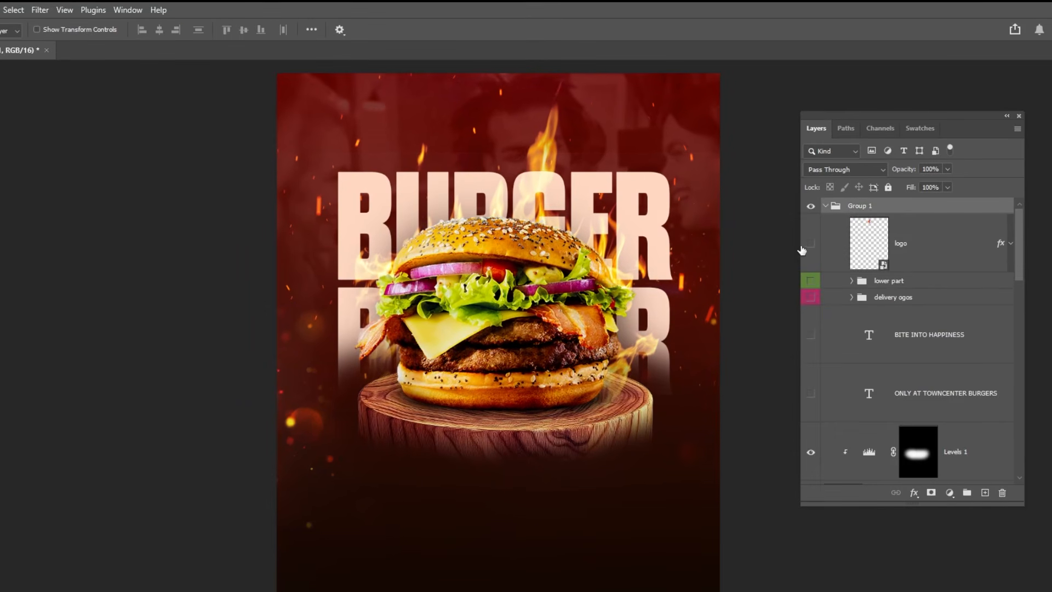
pyautogui.click(872, 253)
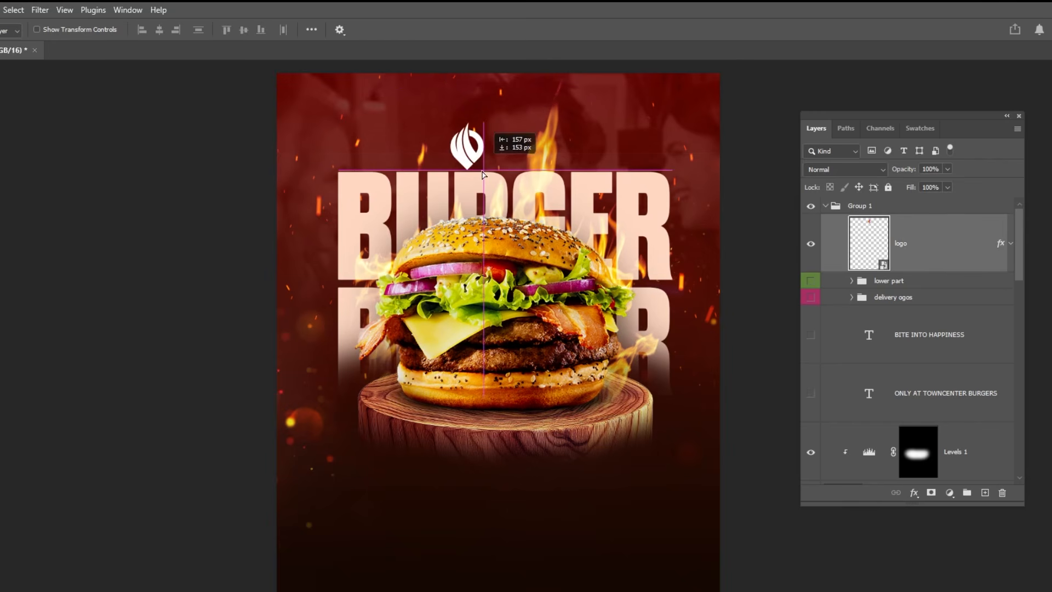
pyautogui.moveTo(482, 174); pyautogui.dragTo(518, 141)
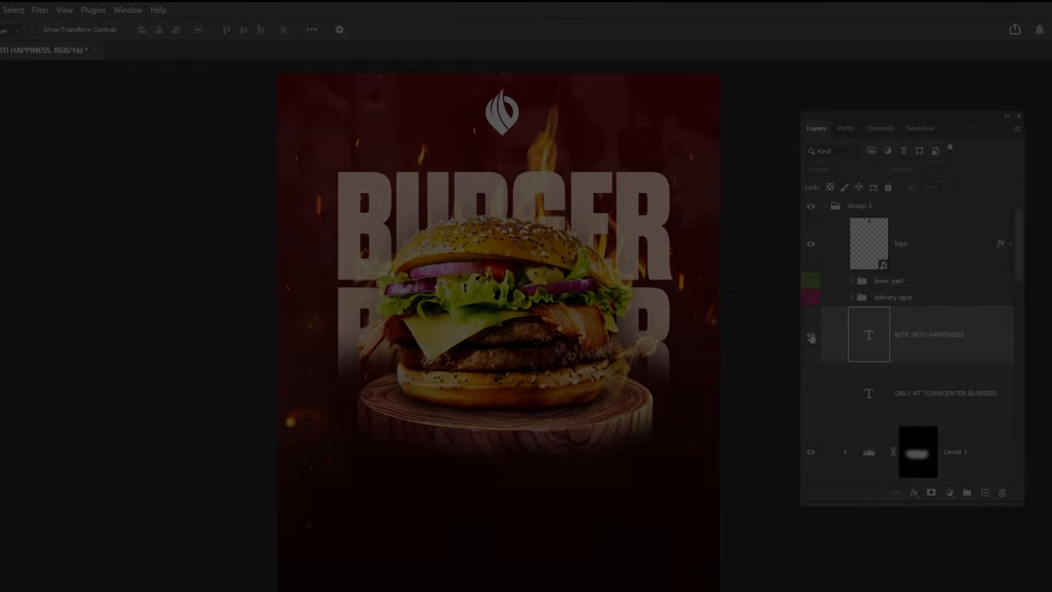
# Step: Show the BITE INTO HAPPINESS text layer below the platform and open its character settings to check the font and tracking
pyautogui.click(811, 336)
pyautogui.press('t')
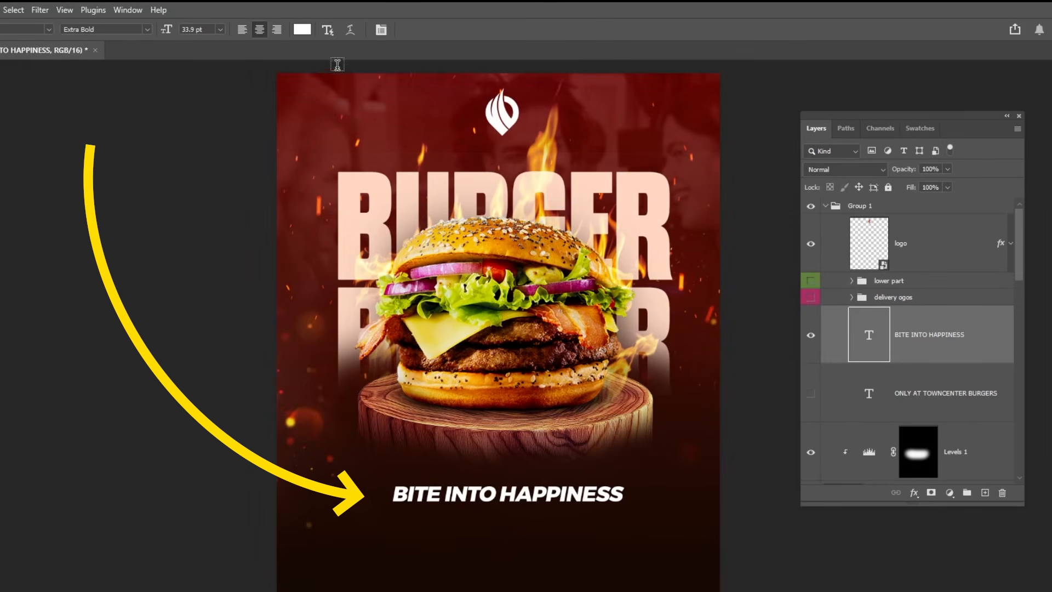
pyautogui.click(379, 31)
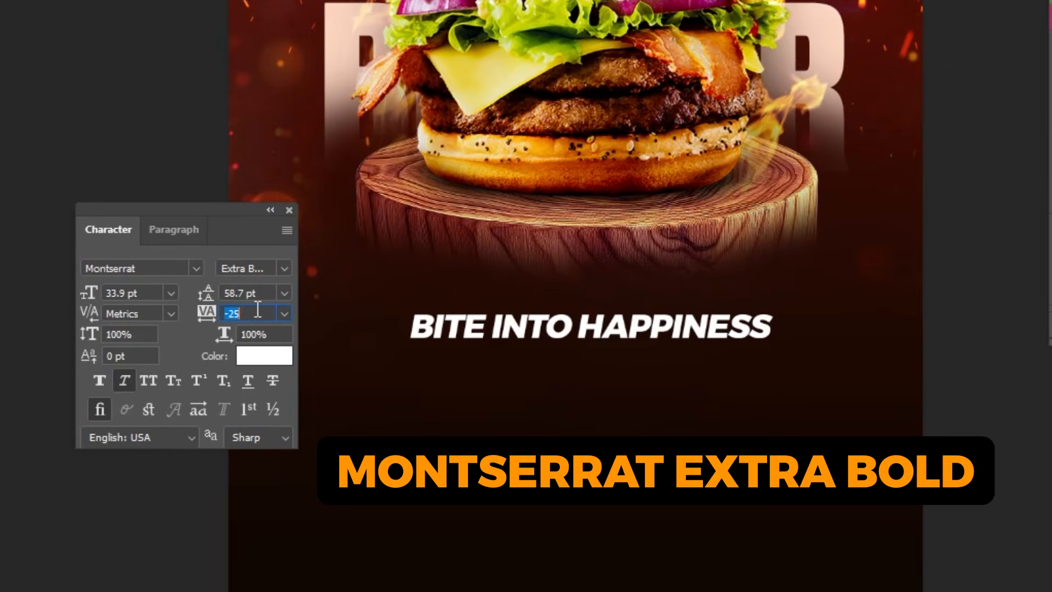
pyautogui.click(257, 311)
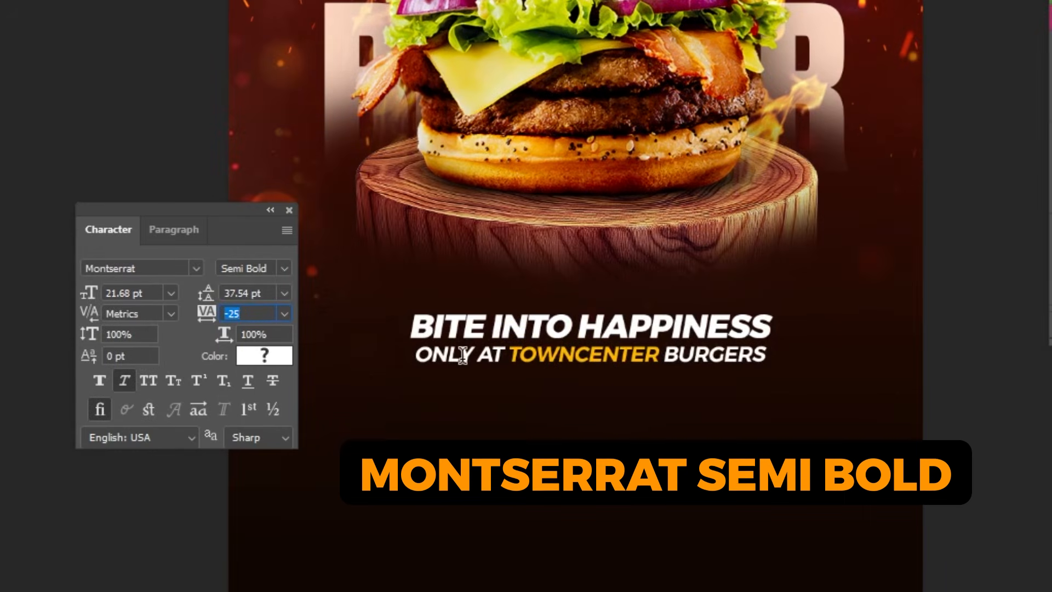
# Step: Color the word TOWNCENTER in the ONLY AT TOWNCENTER BURGERS line with #ffb700
pyautogui.click(503, 348)
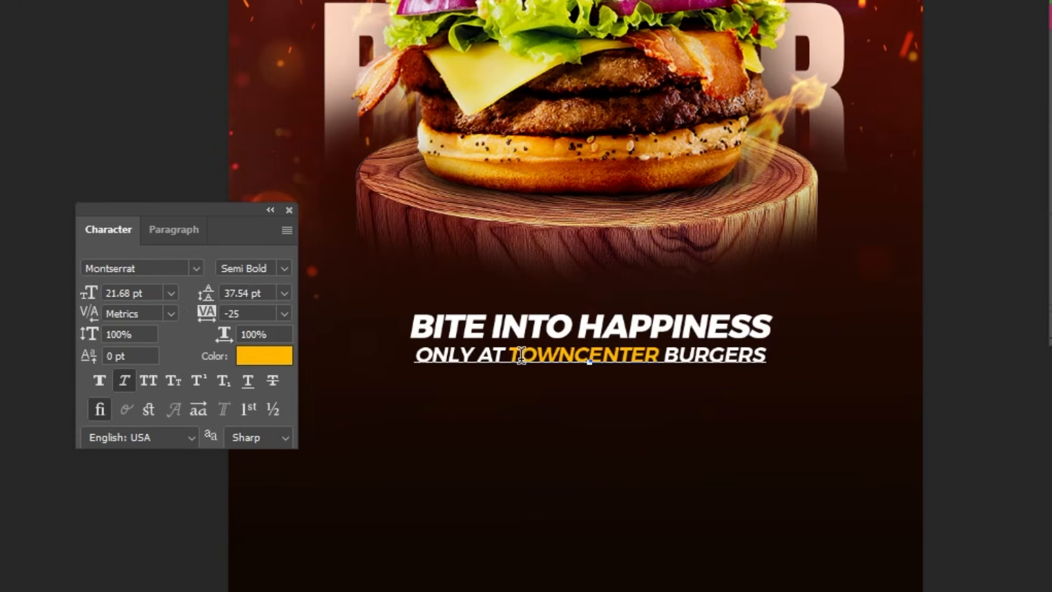
pyautogui.moveTo(509, 355); pyautogui.dragTo(660, 354)
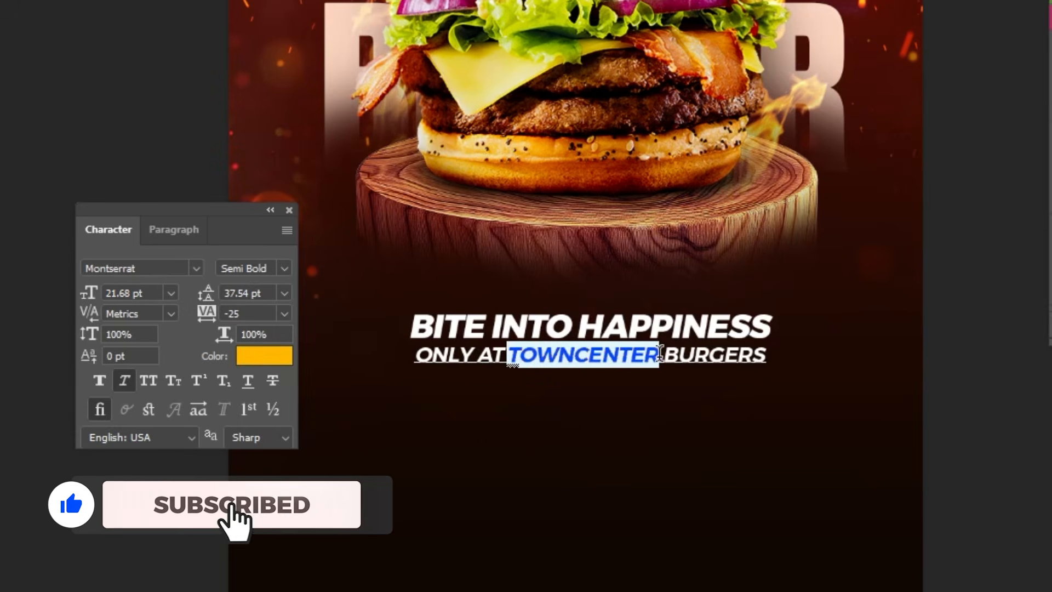
pyautogui.click(279, 356)
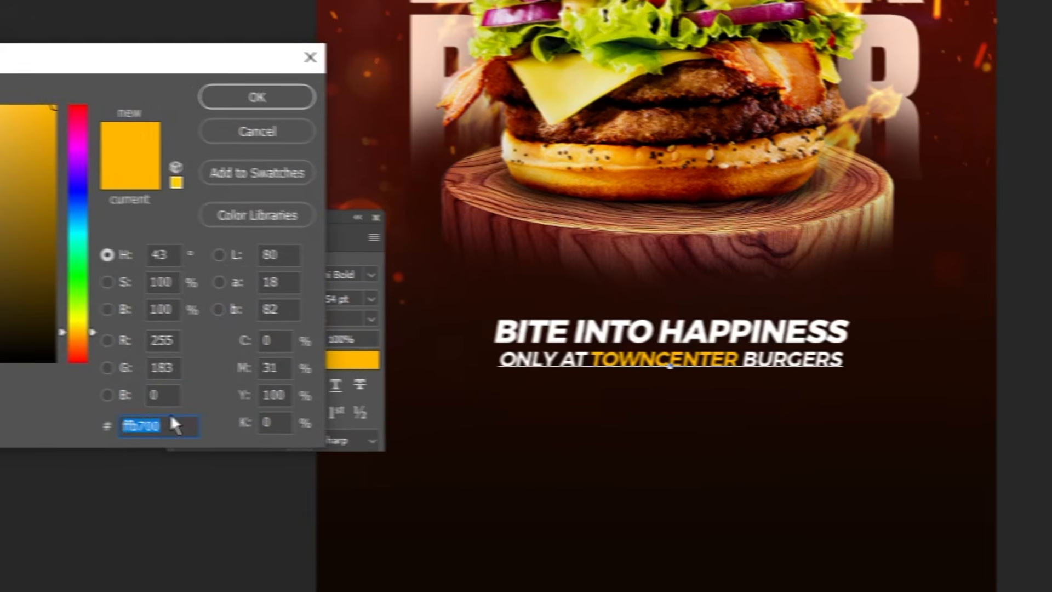
pyautogui.click(178, 425)
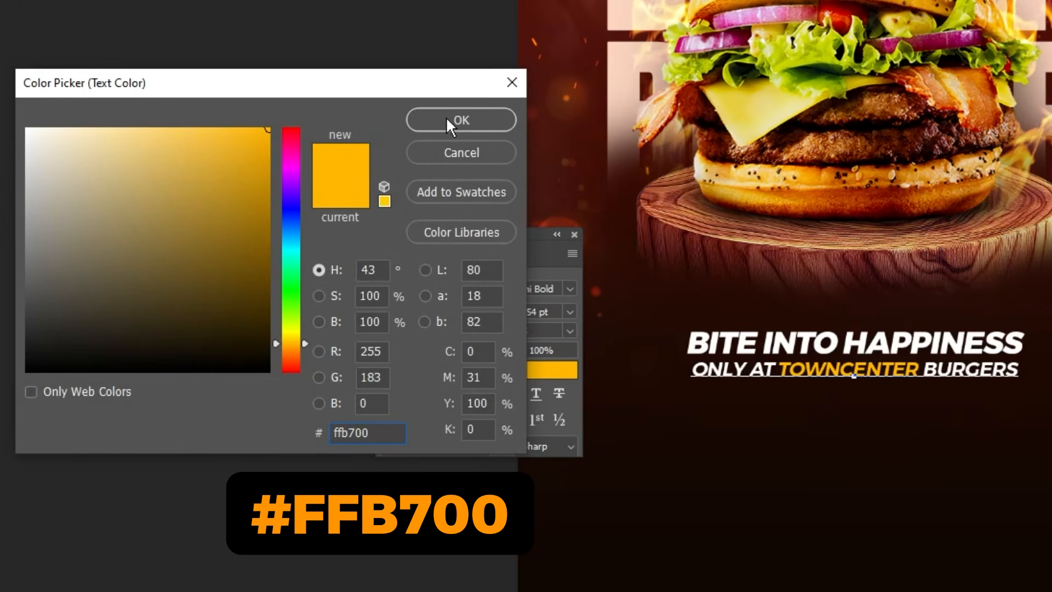
pyautogui.click(446, 116)
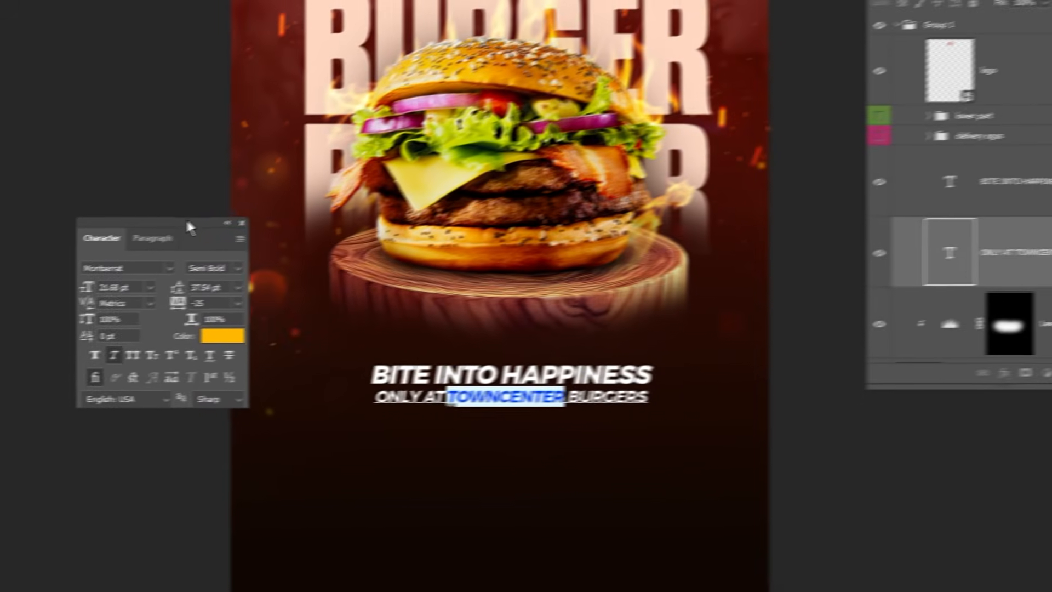
# Step: Show and expand the delivery ogos group with the zomato and Swiggy logos, and select the divider line between them
pyautogui.click(921, 142)
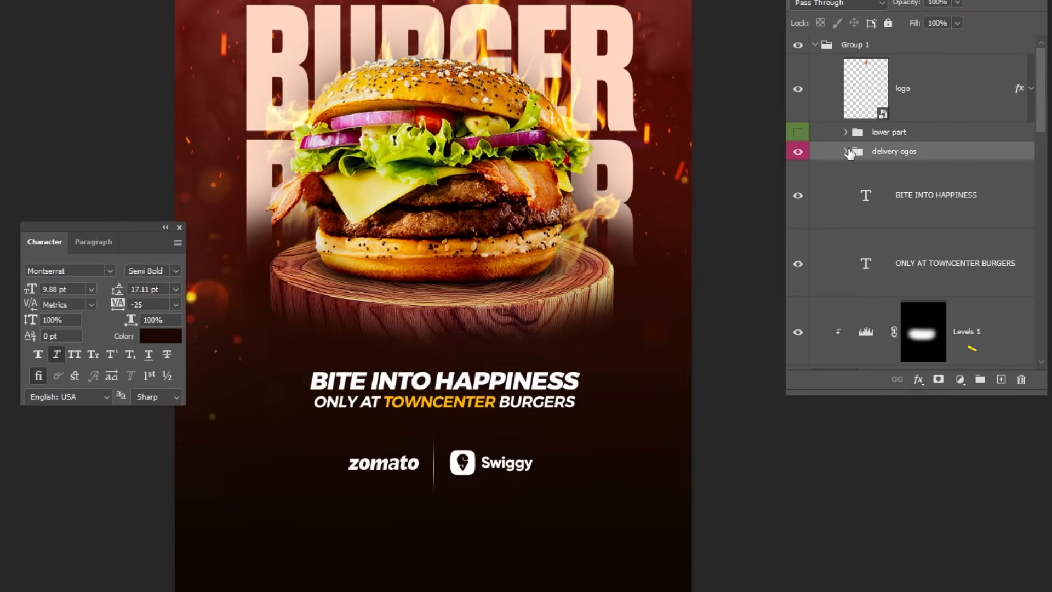
pyautogui.click(846, 151)
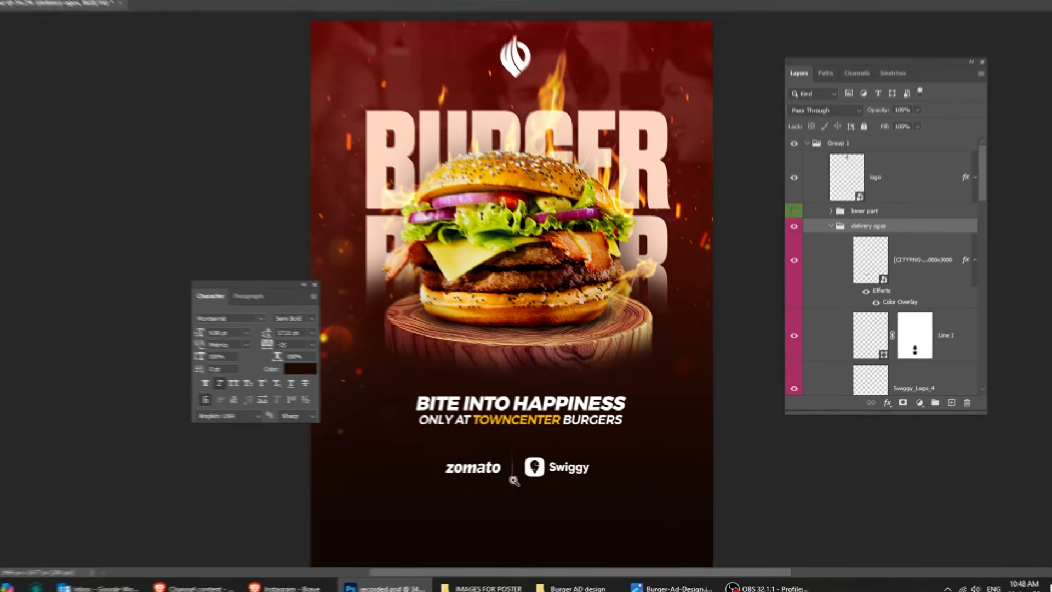
pyautogui.keyDown('ctrl'); pyautogui.click(443, 486); pyautogui.keyUp('ctrl')
pyautogui.keyDown('ctrl'); pyautogui.click(392, 424); pyautogui.keyUp('ctrl')
pyautogui.keyDown('ctrl'); pyautogui.click(533, 464); pyautogui.keyUp('ctrl')
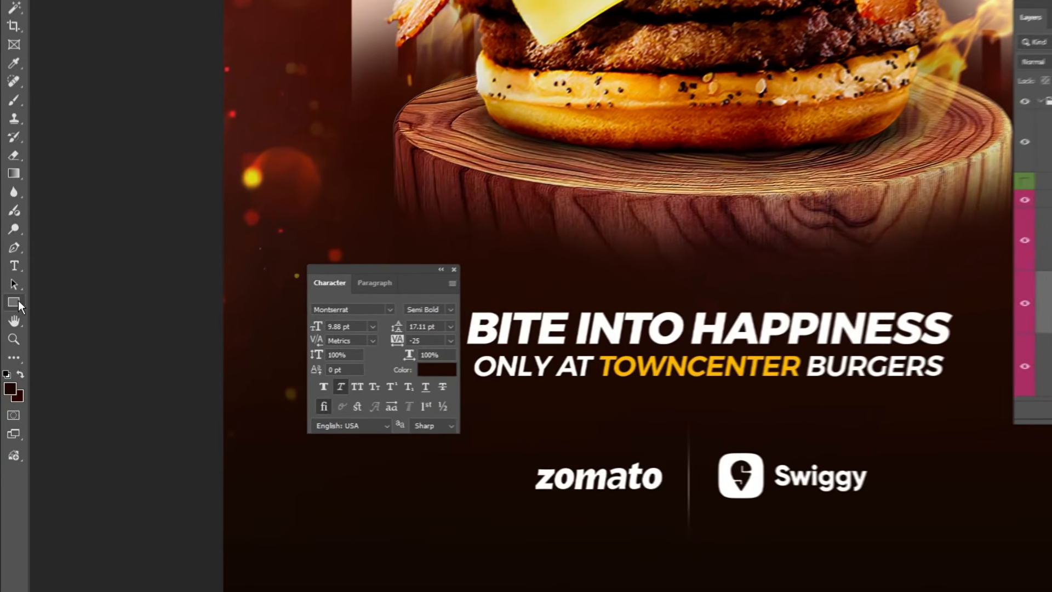
# Step: Draw a vertical line about 243 px long beside the Swiggy logo with the Line tool and check its fill and stroke properties
pyautogui.rightClick(18, 300)
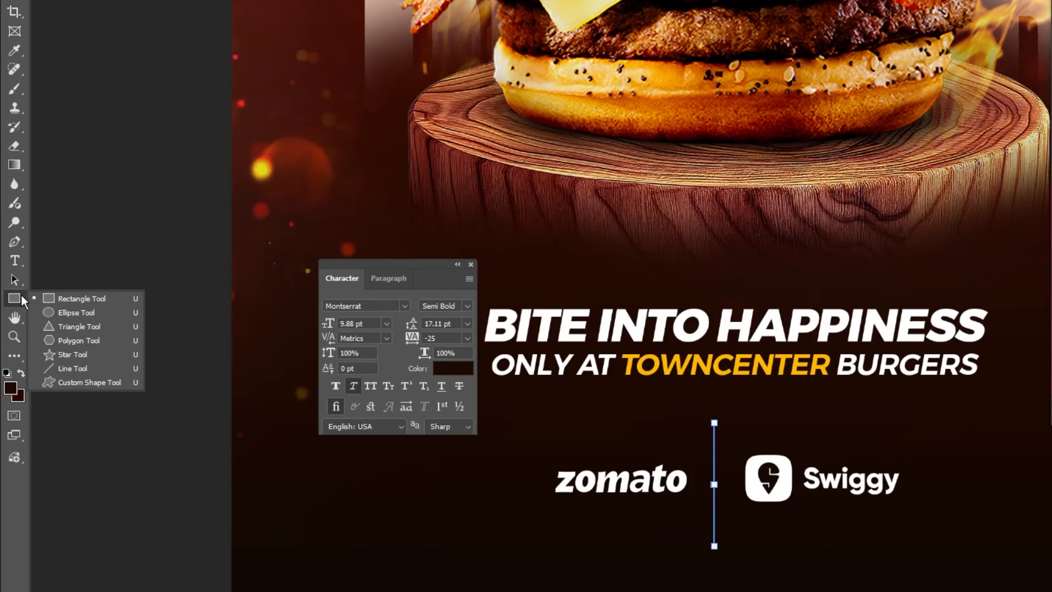
pyautogui.click(96, 366)
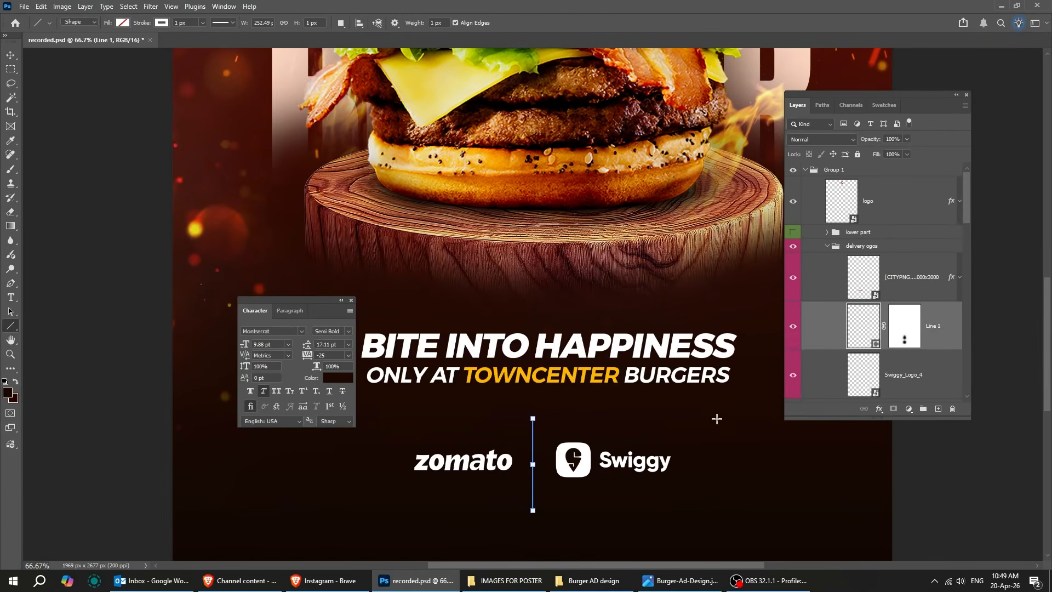
pyautogui.moveTo(715, 507); pyautogui.dragTo(715, 508)
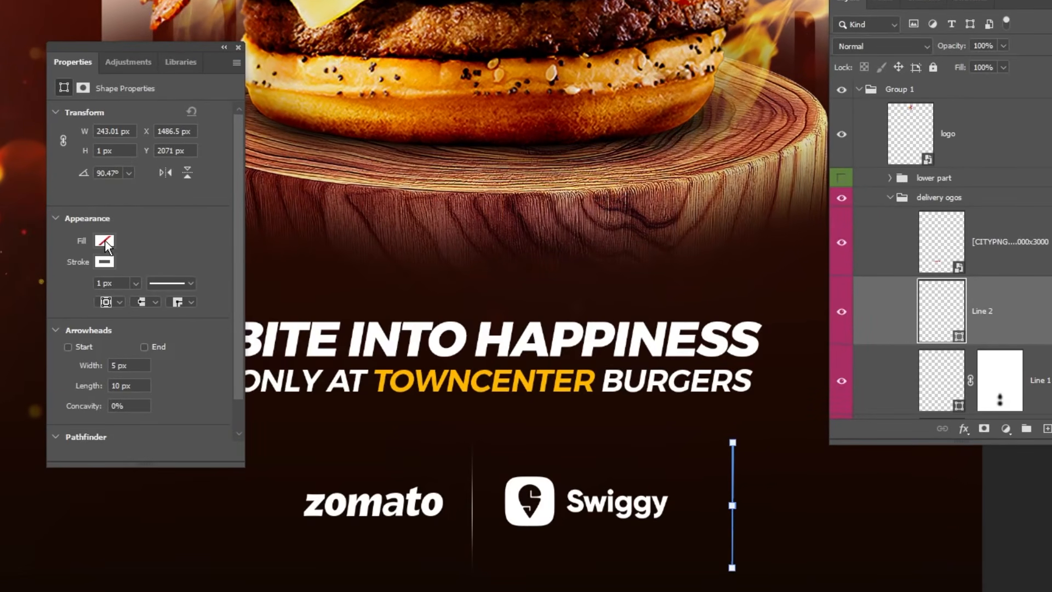
pyautogui.click(107, 239)
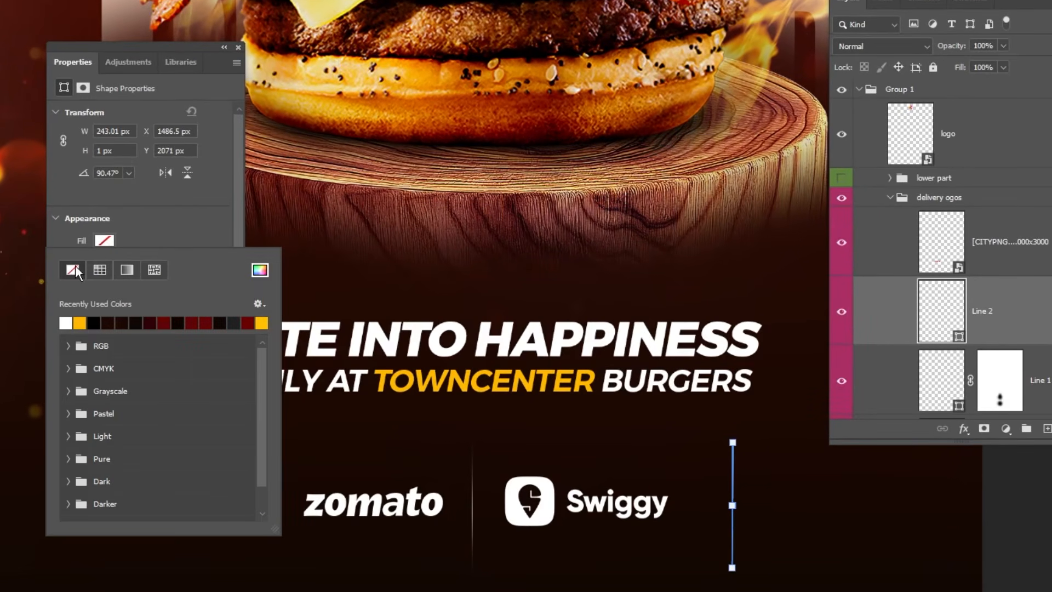
pyautogui.click(129, 240)
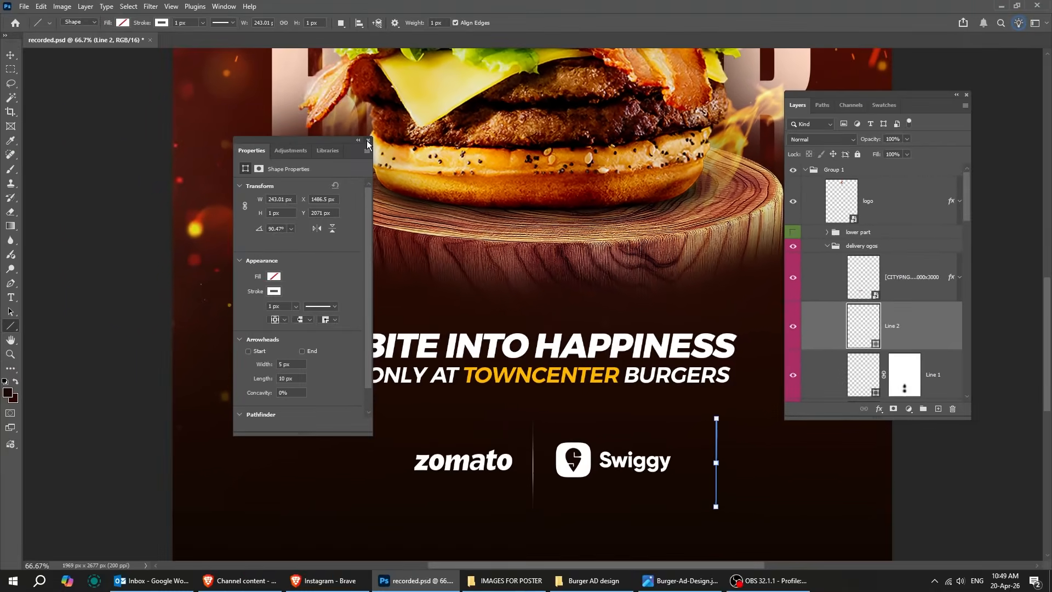
pyautogui.click(238, 47)
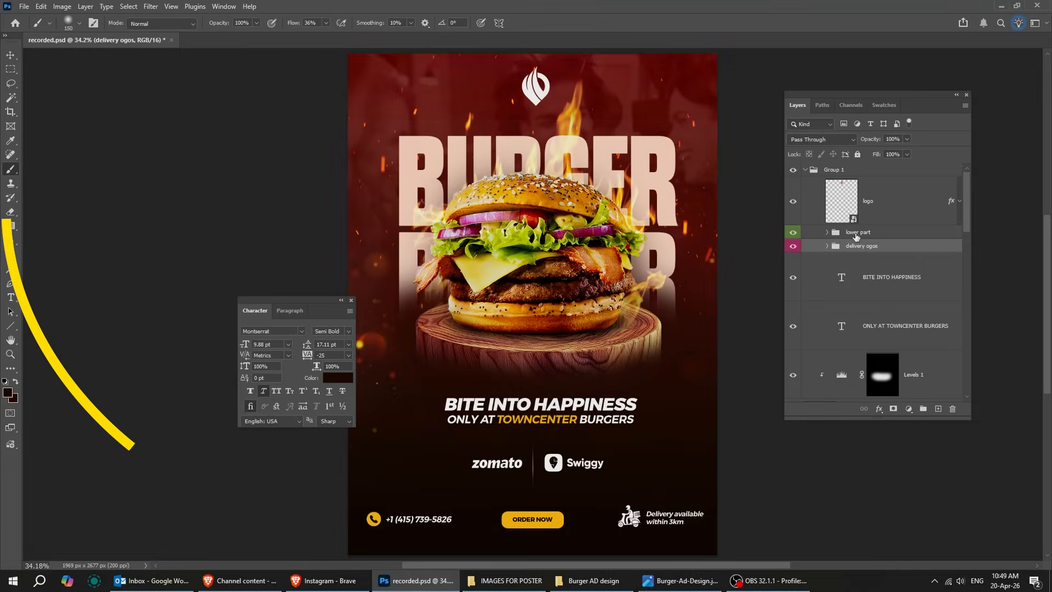
# Step: Expand the lower part group and select the phone number text near the poster's lower edge to check its character settings
pyautogui.click(856, 236)
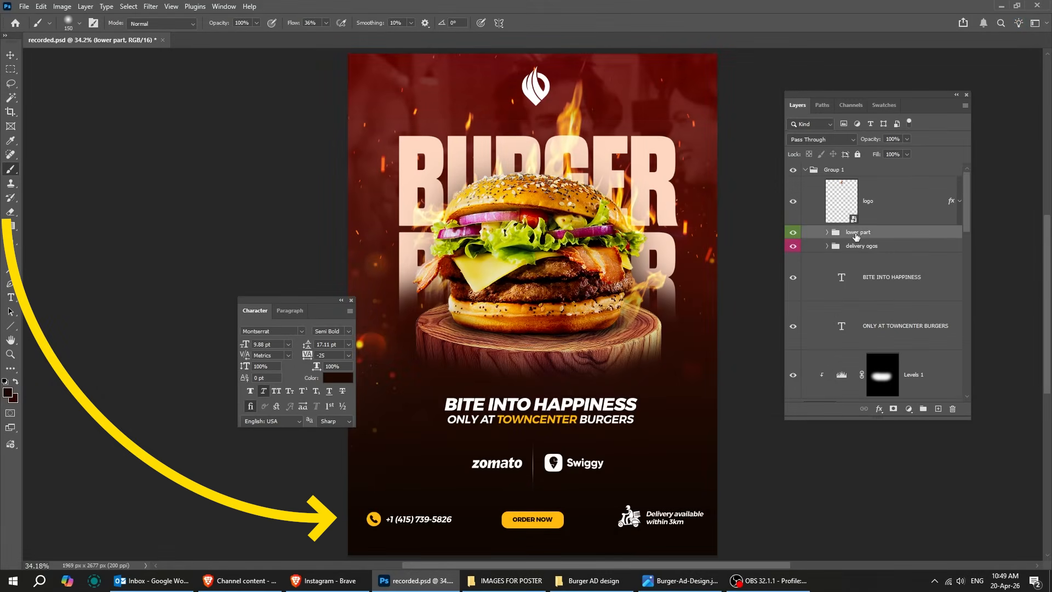
pyautogui.click(827, 232)
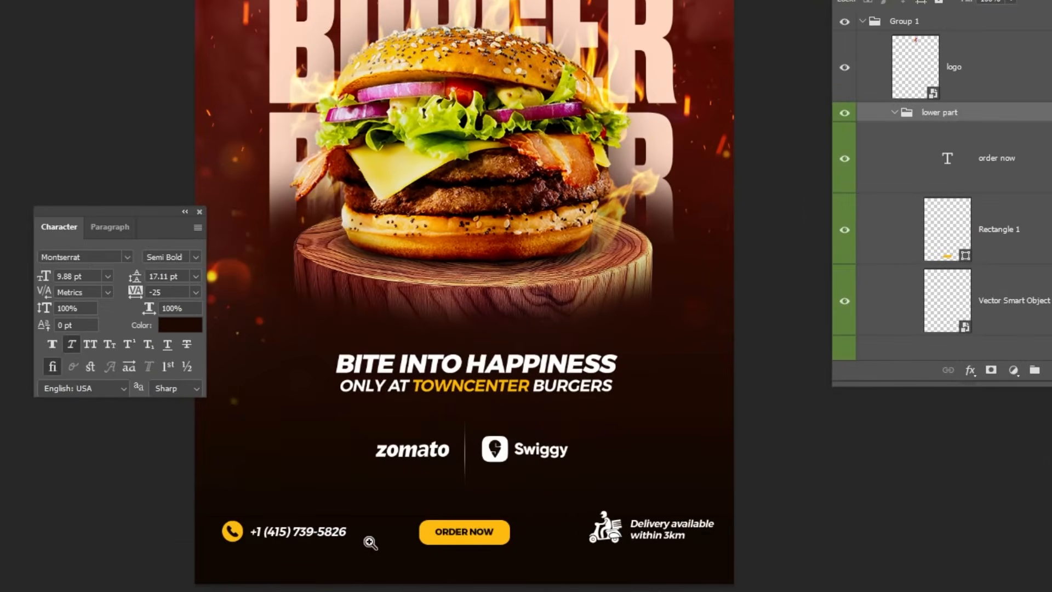
pyautogui.moveTo(278, 544)
pyautogui.mouseDown()
pyautogui.moveTo(309, 515)
pyautogui.moveTo(337, 529)
pyautogui.mouseUp()
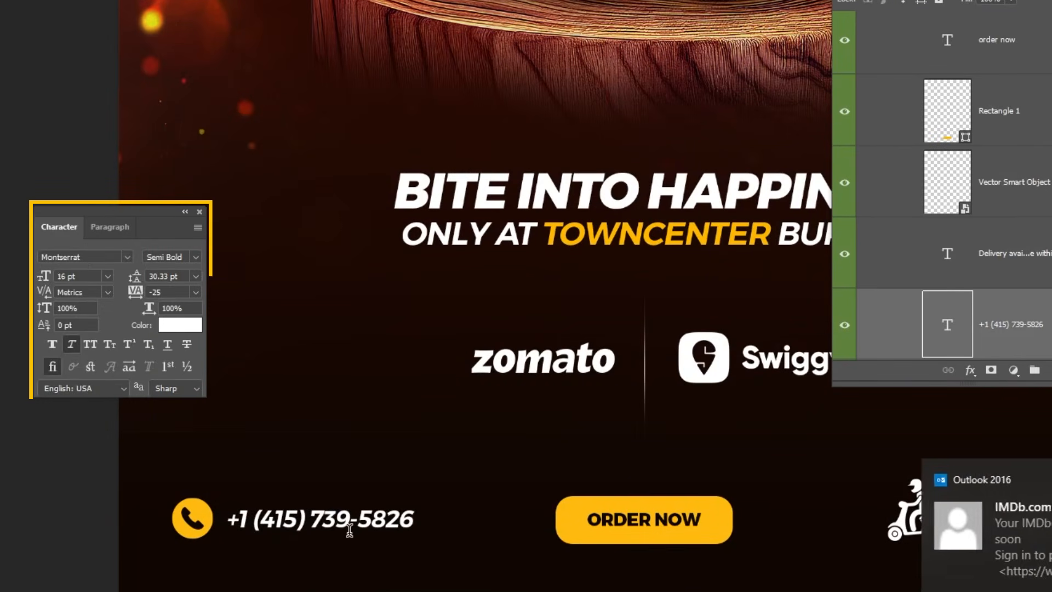